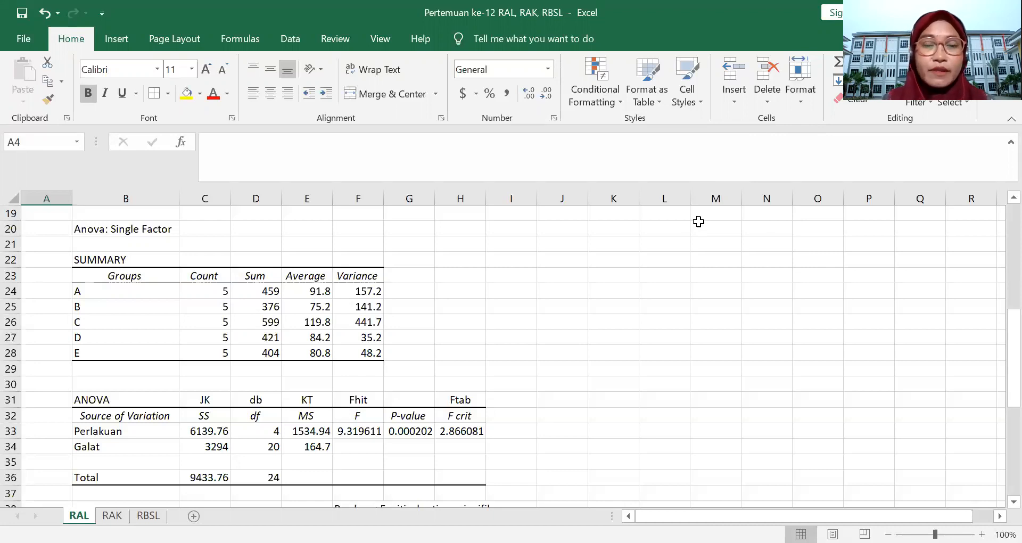
Examine the problem statement and the Ulangan and Perlakuan headings of the data table on the RAL sheet
{"action": "scroll", "coordinate": [446, 393], "scroll_direction": "up", "scroll_amount": 6}
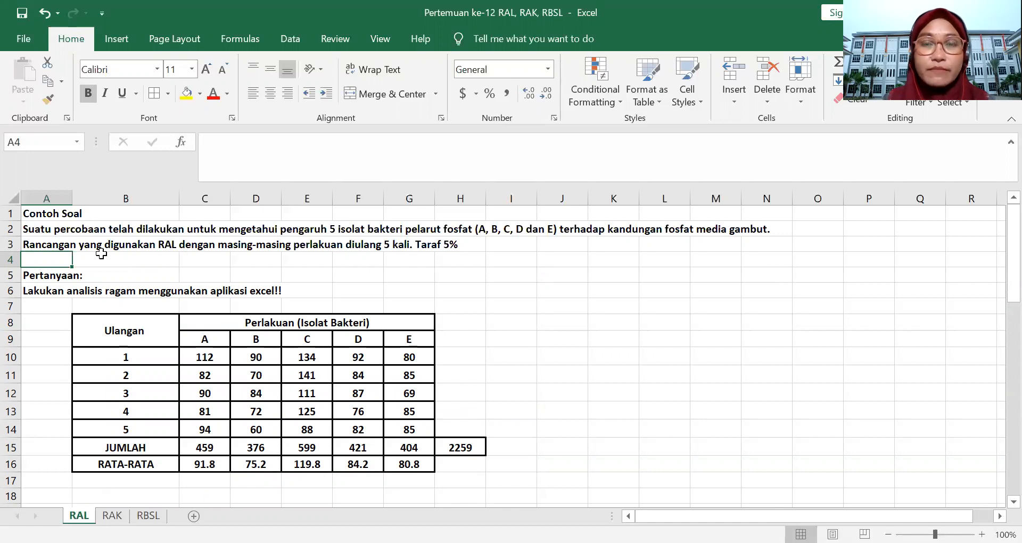
{"action": "left_click", "coordinate": [46, 216]}
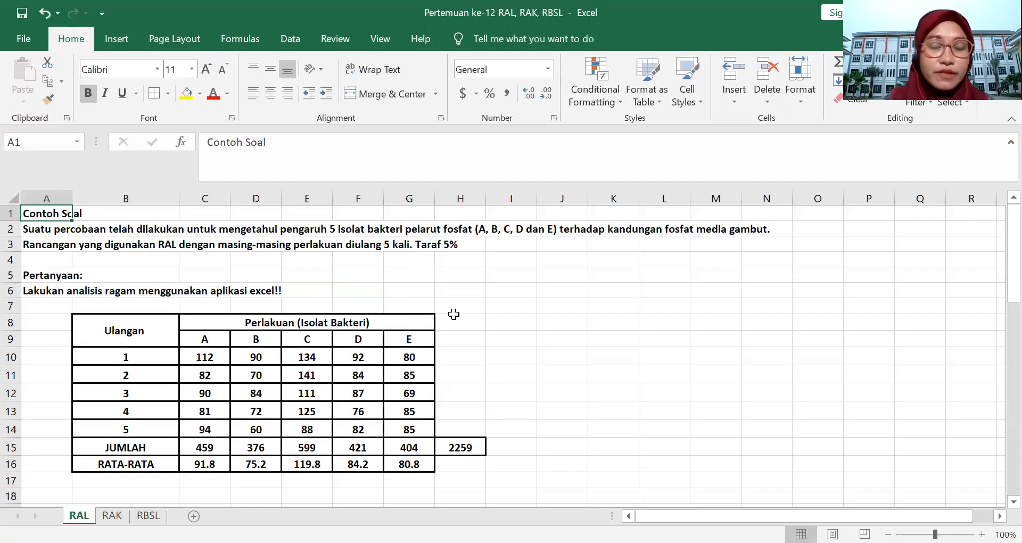
{"action": "left_click", "coordinate": [138, 330]}
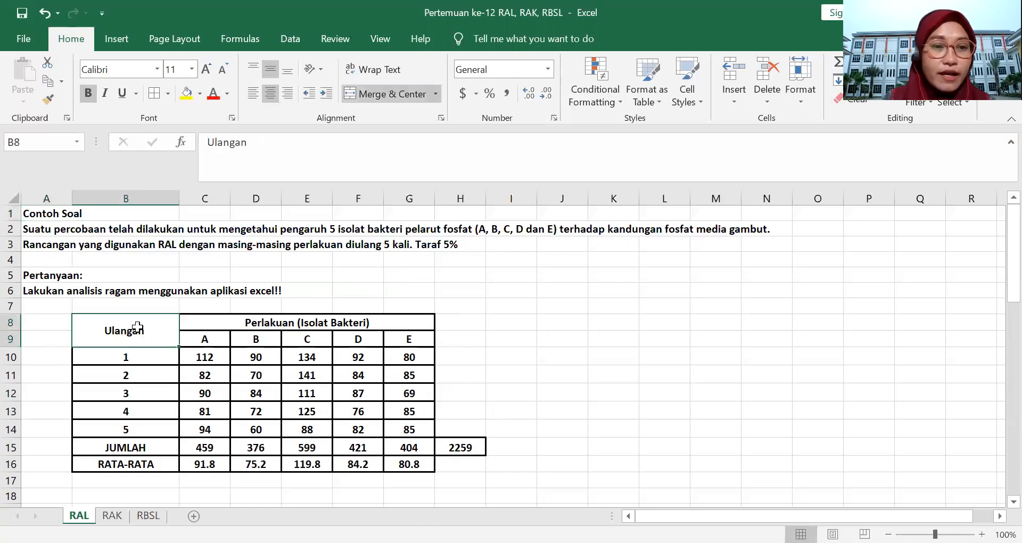
{"action": "left_click", "coordinate": [133, 358]}
{"action": "left_click", "coordinate": [132, 375]}
{"action": "left_click", "coordinate": [132, 399]}
{"action": "left_click", "coordinate": [138, 415]}
{"action": "left_click", "coordinate": [138, 433]}
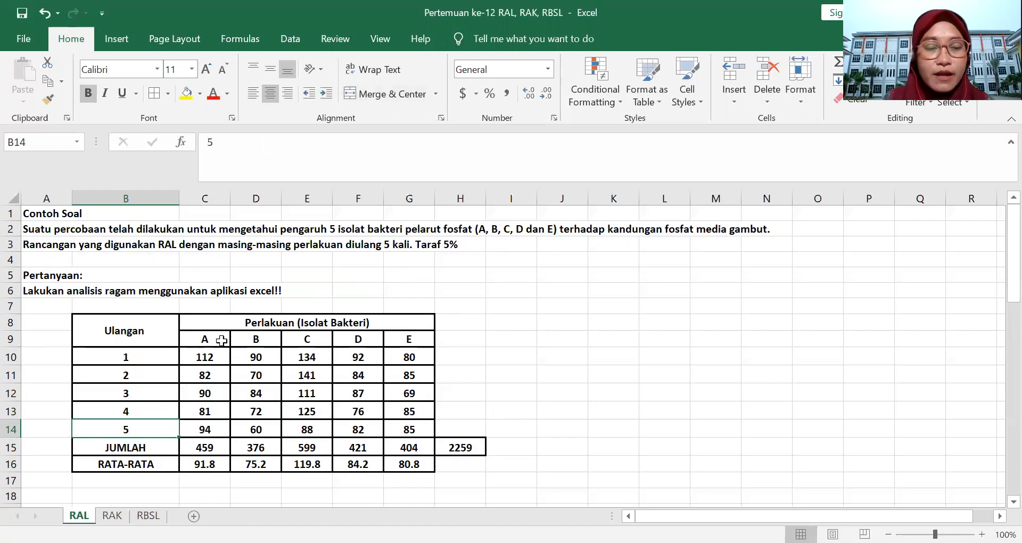
{"action": "left_click", "coordinate": [240, 339]}
{"action": "left_click", "coordinate": [312, 338]}
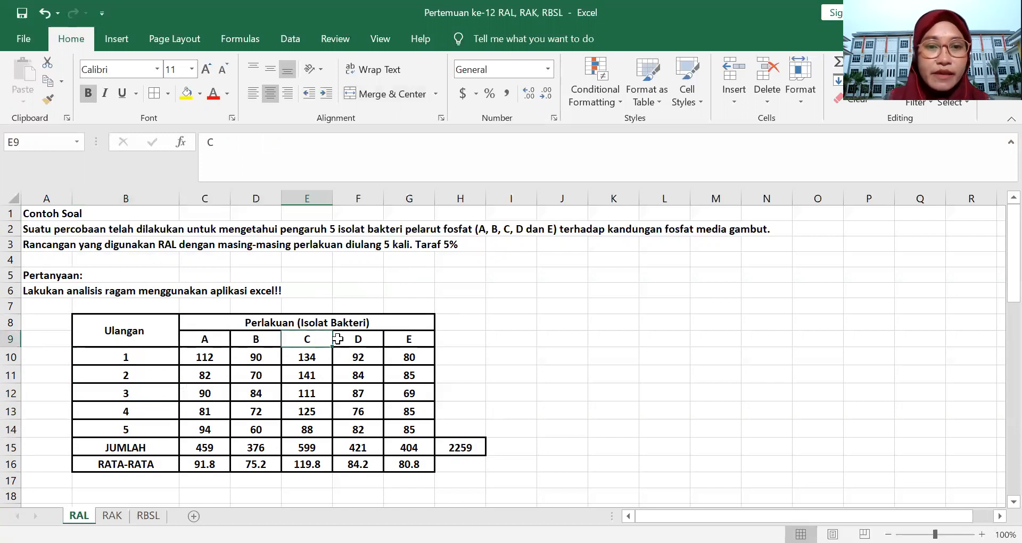
{"action": "left_click", "coordinate": [354, 339]}
{"action": "left_click", "coordinate": [415, 339]}
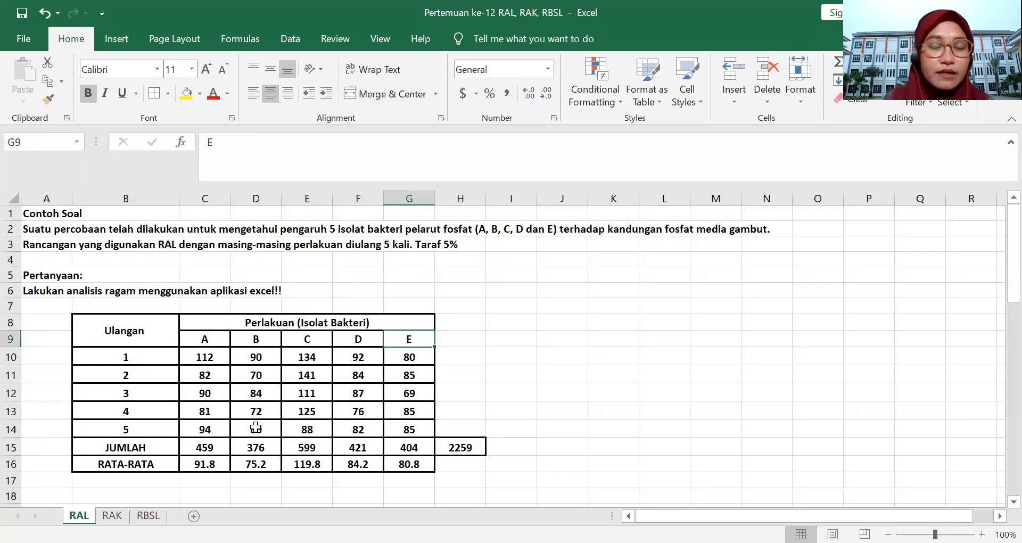
Examine the observation values recorded for isolates A and B in the data table
{"action": "left_click", "coordinate": [213, 359]}
{"action": "left_click", "coordinate": [208, 375]}
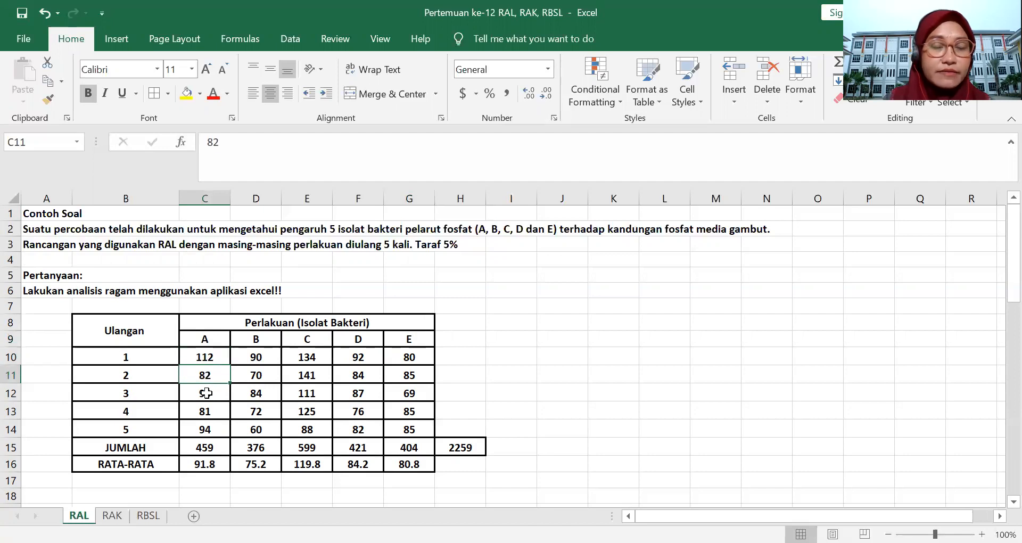
{"action": "left_click", "coordinate": [206, 393]}
{"action": "left_click", "coordinate": [206, 410]}
{"action": "left_click", "coordinate": [205, 427]}
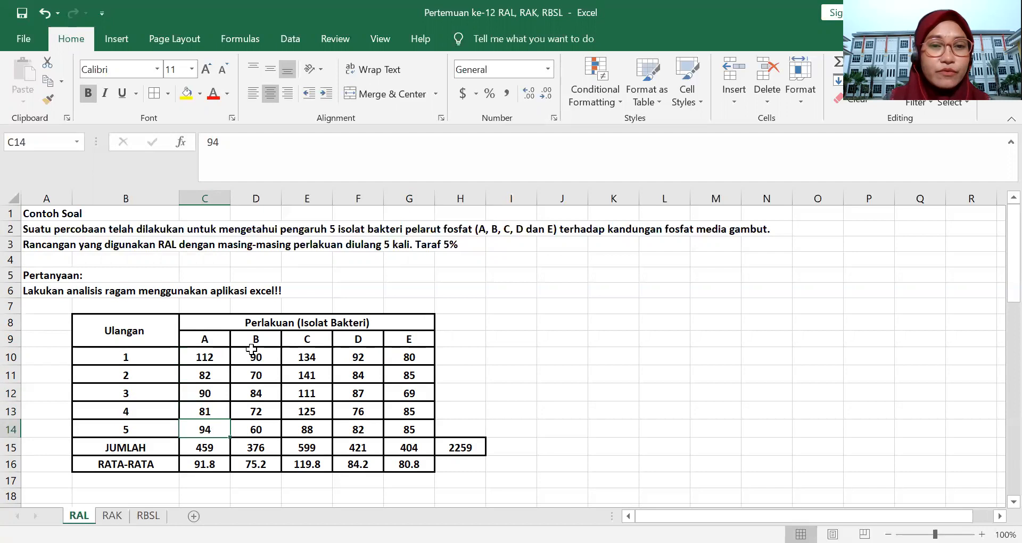
{"action": "left_click", "coordinate": [256, 355]}
{"action": "left_click", "coordinate": [257, 376]}
{"action": "left_click", "coordinate": [259, 397]}
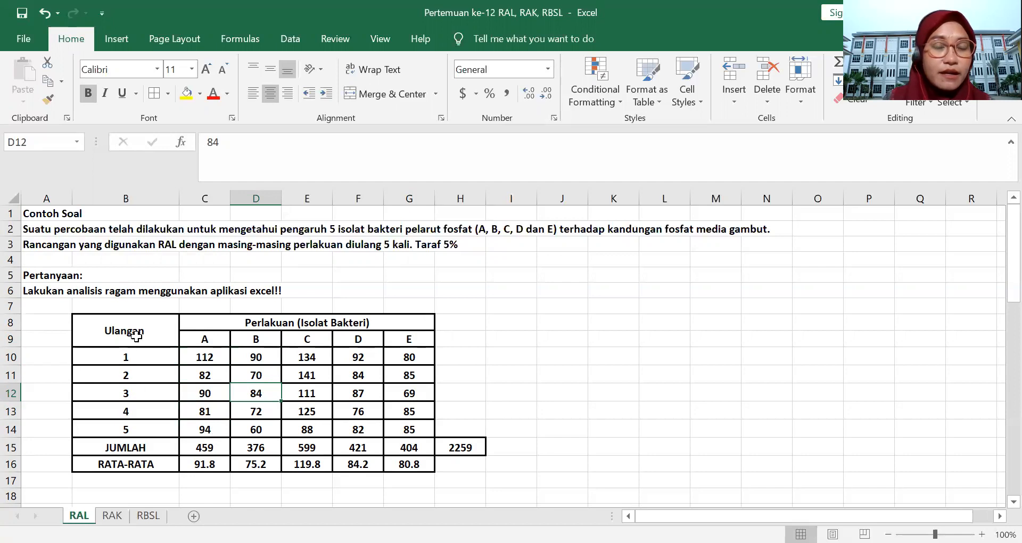
Re-enter the JUMLAH formula for isolate A in C15 as =SUM(C10:C14)
{"action": "left_click", "coordinate": [130, 448]}
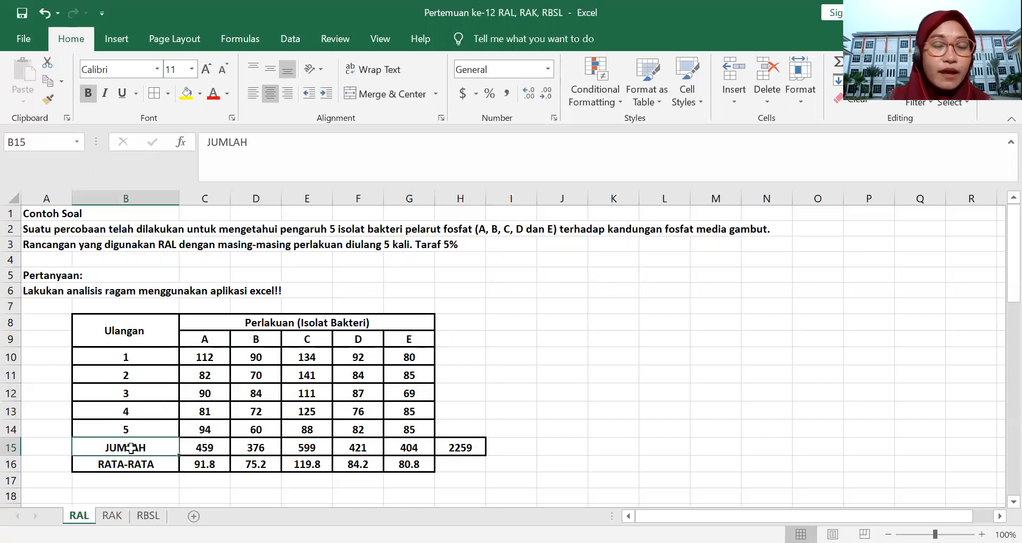
{"action": "left_click", "coordinate": [206, 341]}
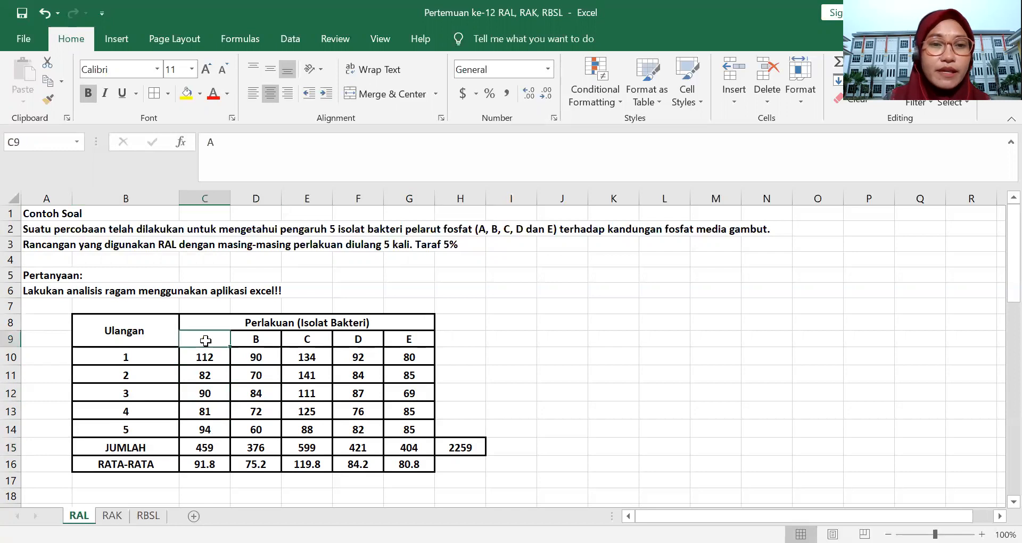
{"action": "left_click", "coordinate": [215, 449]}
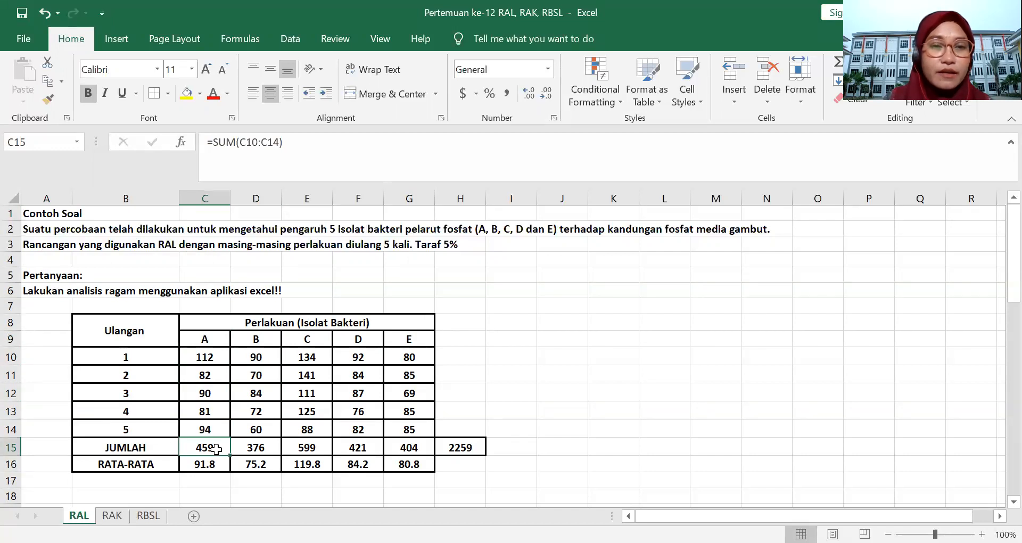
{"action": "left_click", "coordinate": [288, 145]}
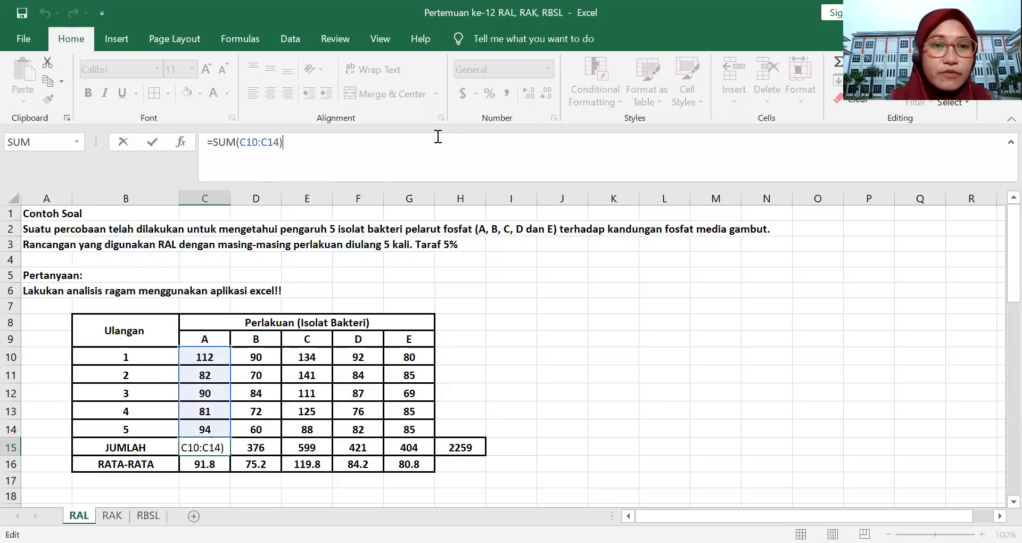
{"action": "key", "text": "BackSpace"}
{"action": "key", "text": "BackSpace"}
{"action": "key", "text": "BackSpace"}
{"action": "key", "text": "BackSpace"}
{"action": "key", "text": "BackSpace"}
{"action": "key", "text": "BackSpace"}
{"action": "key", "text": "BackSpace"}
{"action": "key", "text": "BackSpace"}
{"action": "key", "text": "BackSpace"}
{"action": "key", "text": "BackSpace"}
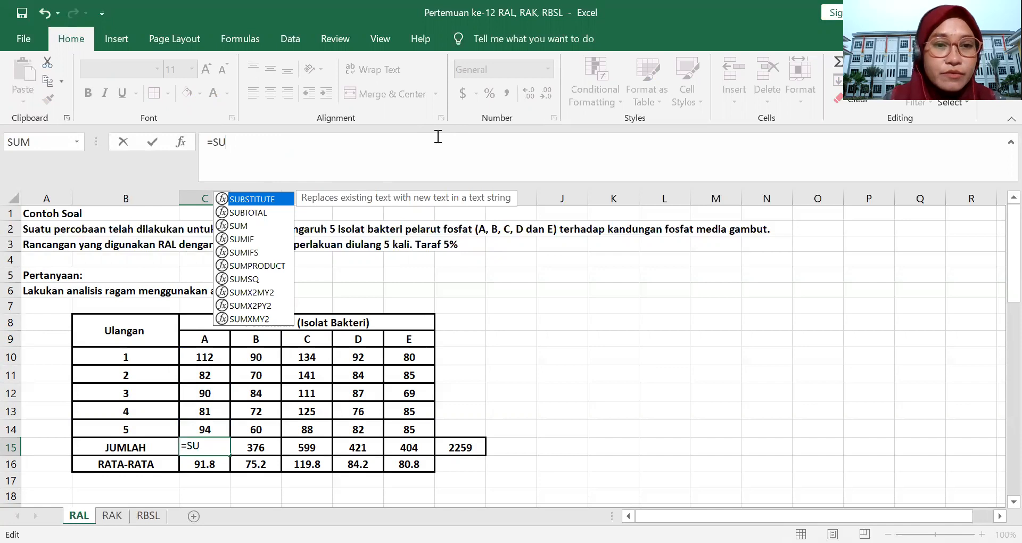
{"action": "type", "text": "M("}
{"action": "left_click_drag", "start_coordinate": [215, 357], "coordinate": [208, 424]}
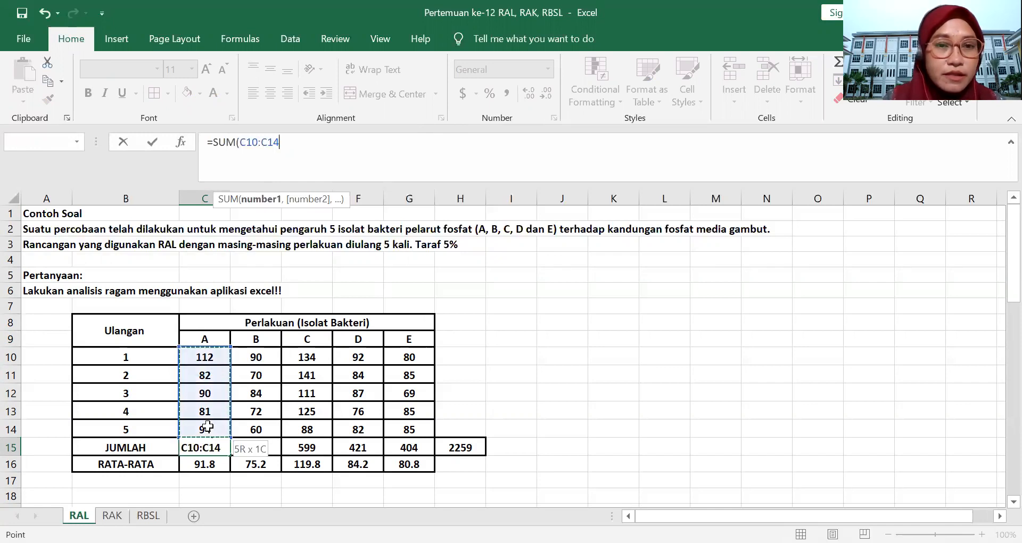
{"action": "type", "text": ")"}
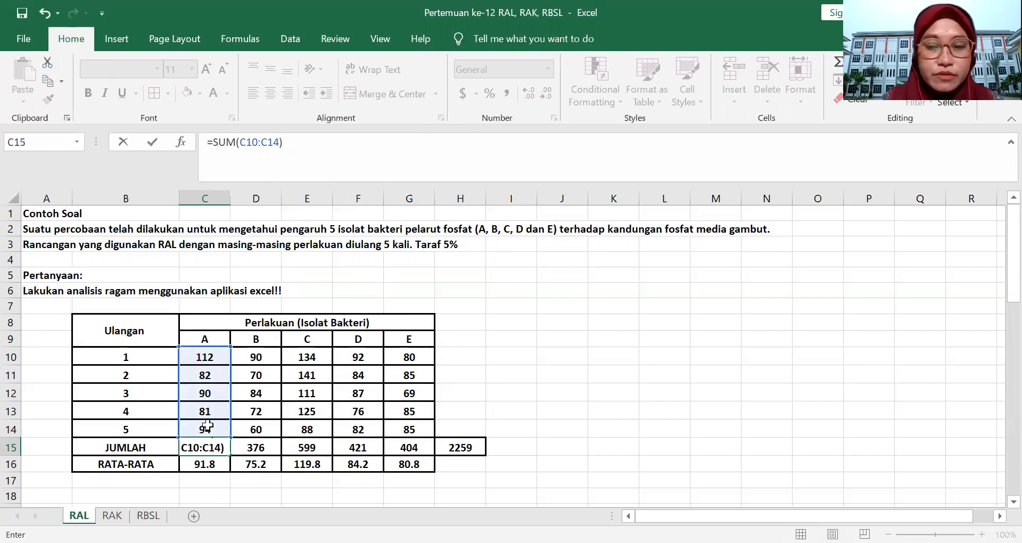
{"action": "key", "text": "Return"}
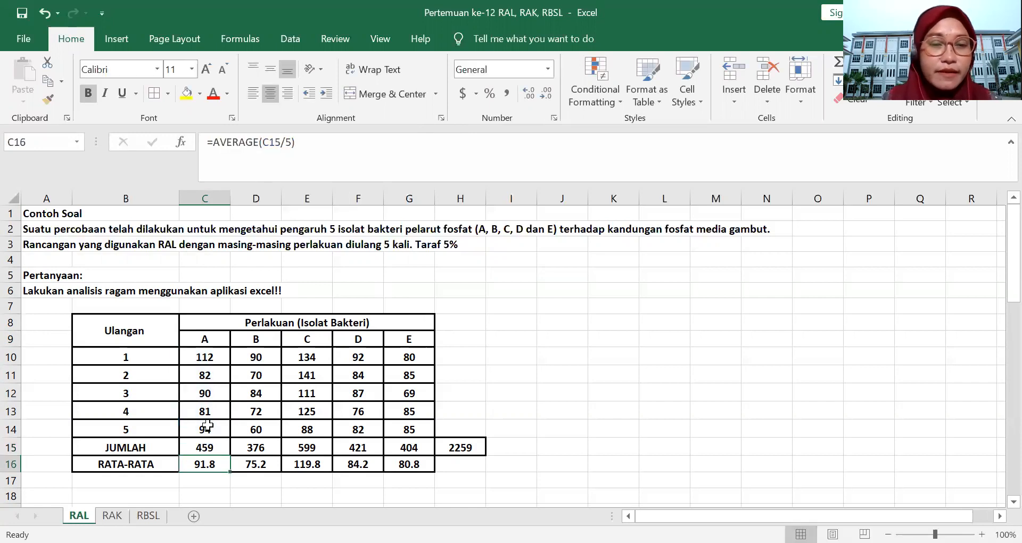
Clear the JUMLAH cells D15:G15 and refill them by extending the sum formula from C15 across to G15
{"action": "left_click", "coordinate": [255, 448]}
{"action": "left_click_drag", "start_coordinate": [282, 456], "coordinate": [395, 451]}
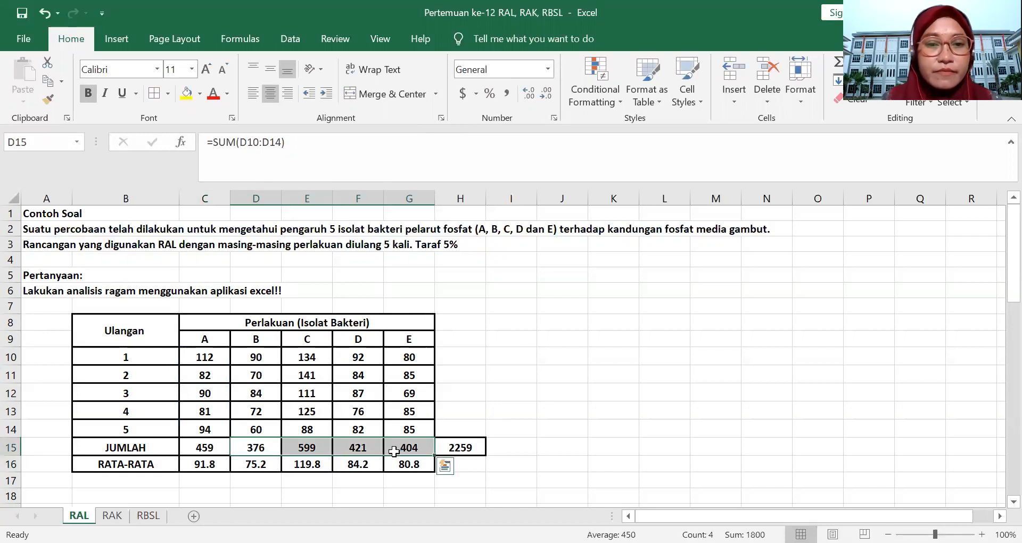
{"action": "key", "text": "Delete"}
{"action": "left_click", "coordinate": [222, 446]}
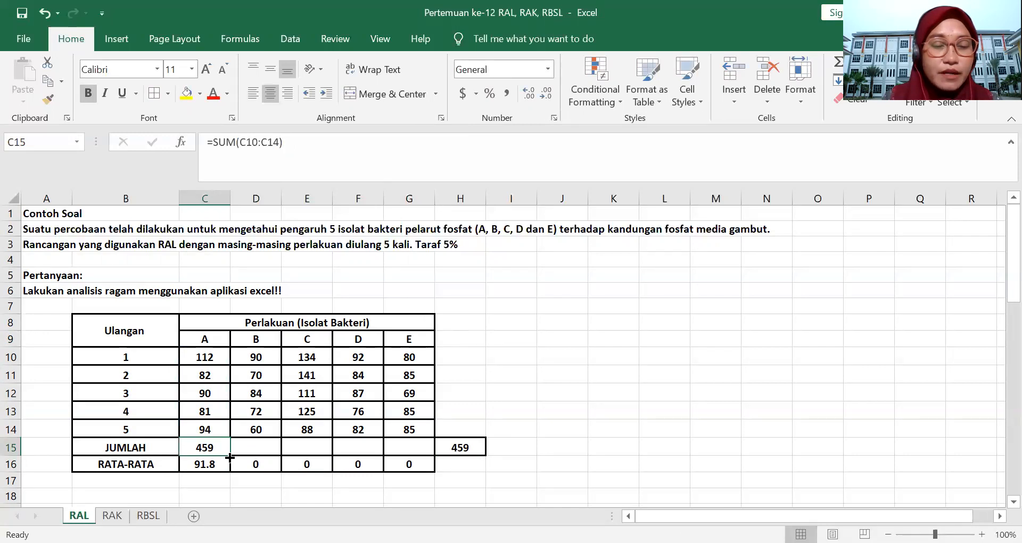
{"action": "left_click_drag", "start_coordinate": [231, 458], "coordinate": [413, 460]}
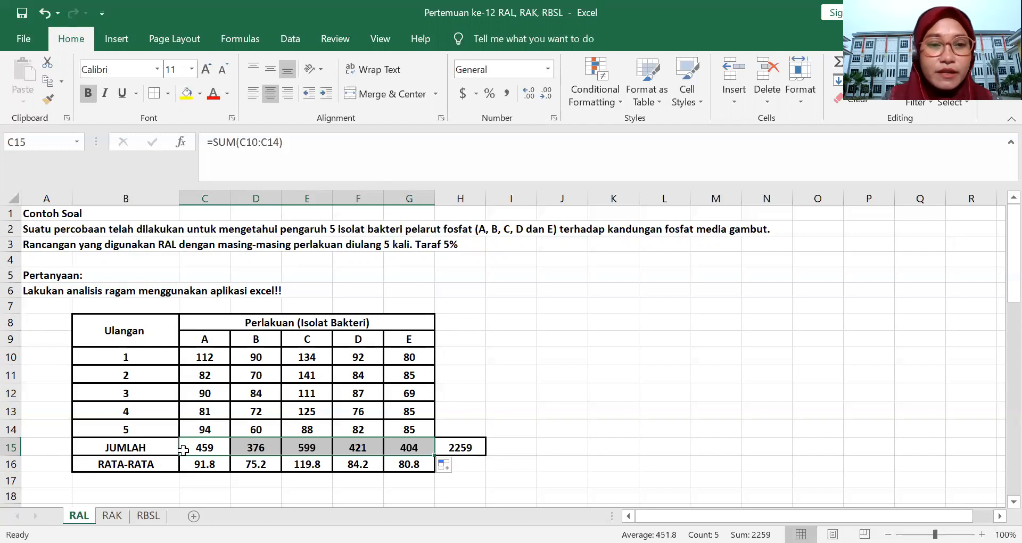
Re-enter the grand total formula in H15 as =SUM(C15:G15)
{"action": "left_click", "coordinate": [472, 448]}
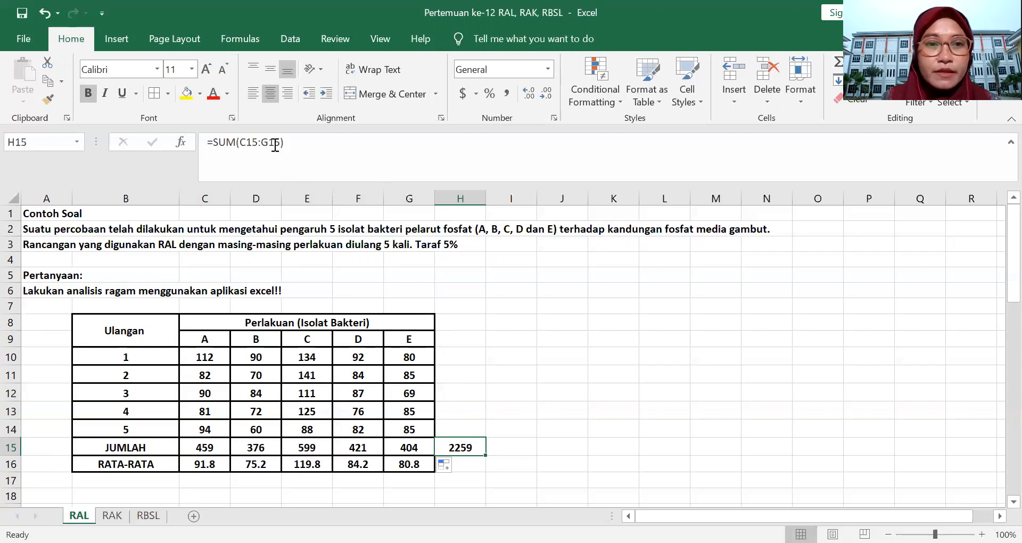
{"action": "left_click", "coordinate": [291, 144]}
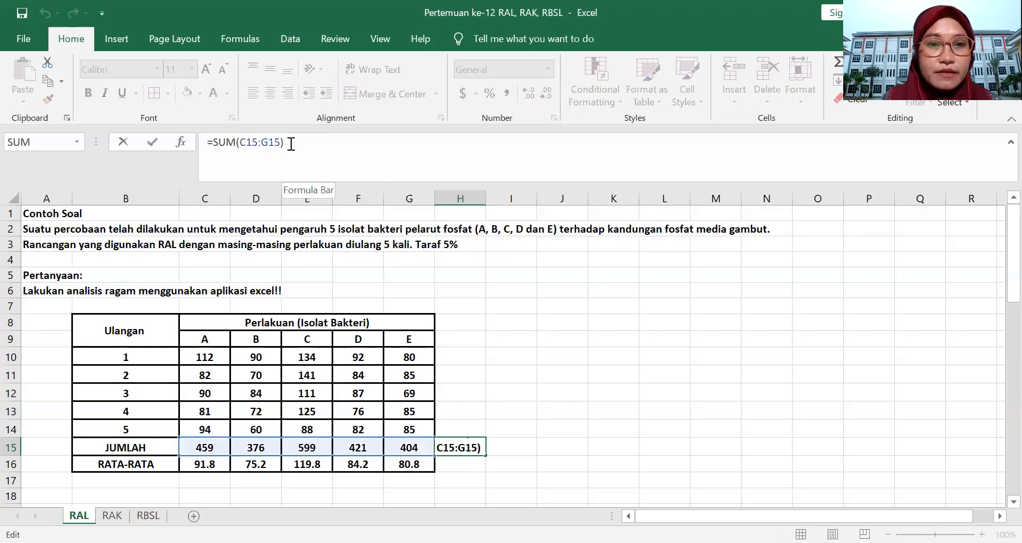
{"action": "key", "text": "BackSpace"}
{"action": "key", "text": "BackSpace"}
{"action": "key", "text": "BackSpace"}
{"action": "key", "text": "BackSpace"}
{"action": "key", "text": "BackSpace"}
{"action": "key", "text": "BackSpace"}
{"action": "key", "text": "BackSpace"}
{"action": "key", "text": "BackSpace"}
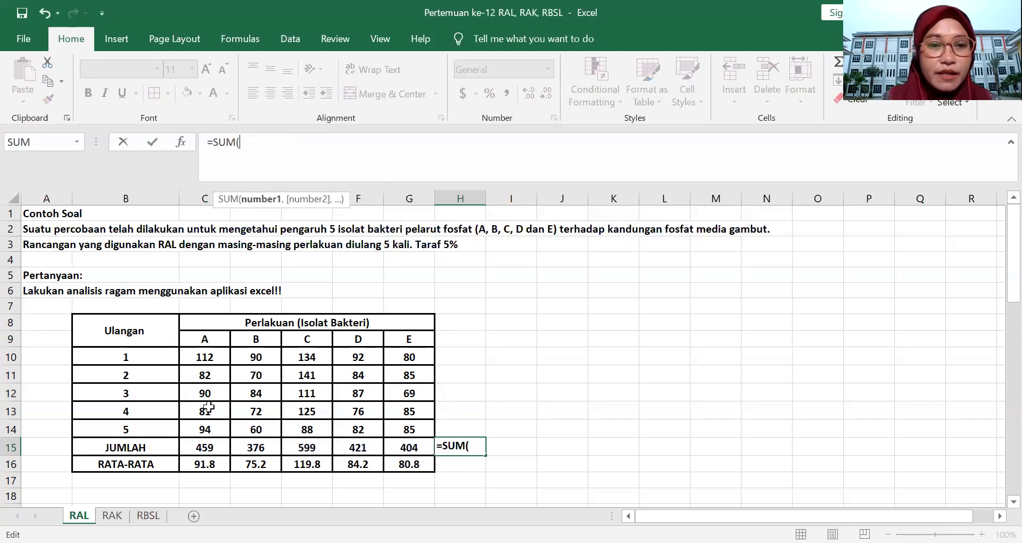
{"action": "left_click_drag", "start_coordinate": [199, 447], "coordinate": [410, 450]}
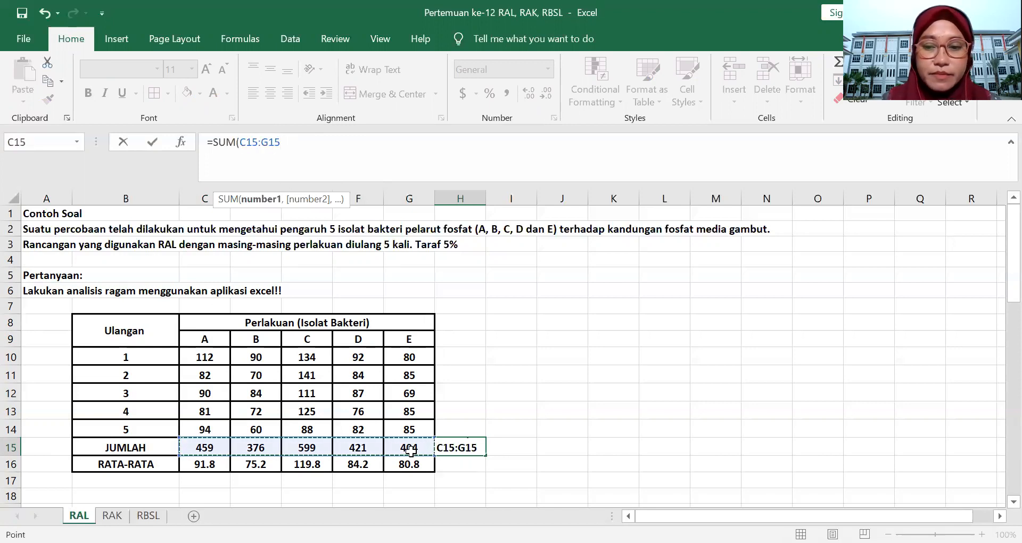
{"action": "type", "text": ")"}
{"action": "key", "text": "ctrl+Return"}
{"action": "key", "text": "Return"}
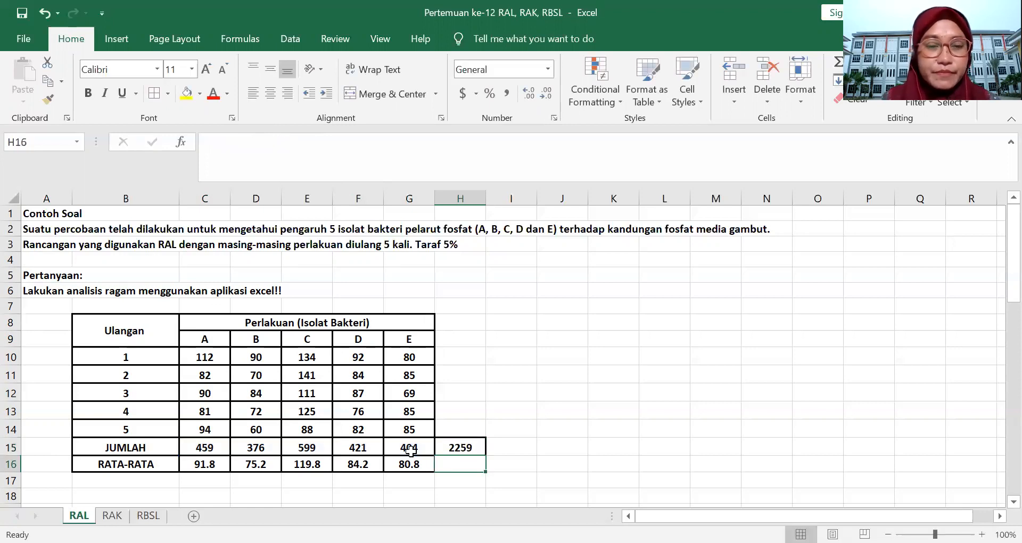
Edit the RATA-RATA formula for isolate A in C16, removing its argument so that only =AVERAGE( remains
{"action": "left_click", "coordinate": [213, 462]}
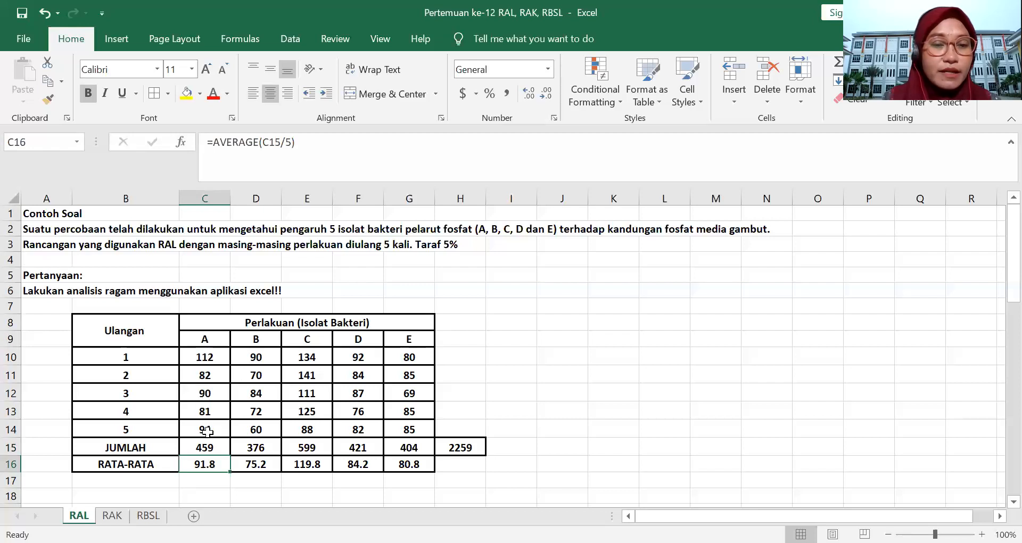
{"action": "left_click", "coordinate": [313, 143]}
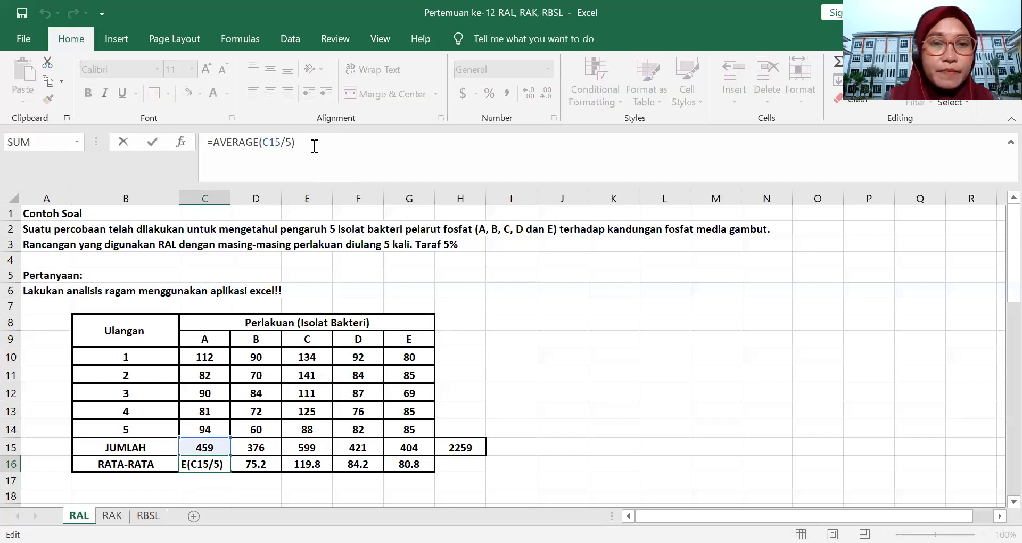
{"action": "key", "text": "BackSpace"}
{"action": "key", "text": "BackSpace"}
{"action": "key", "text": "BackSpace"}
{"action": "key", "text": "BackSpace"}
{"action": "key", "text": "BackSpace"}
{"action": "key", "text": "BackSpace"}
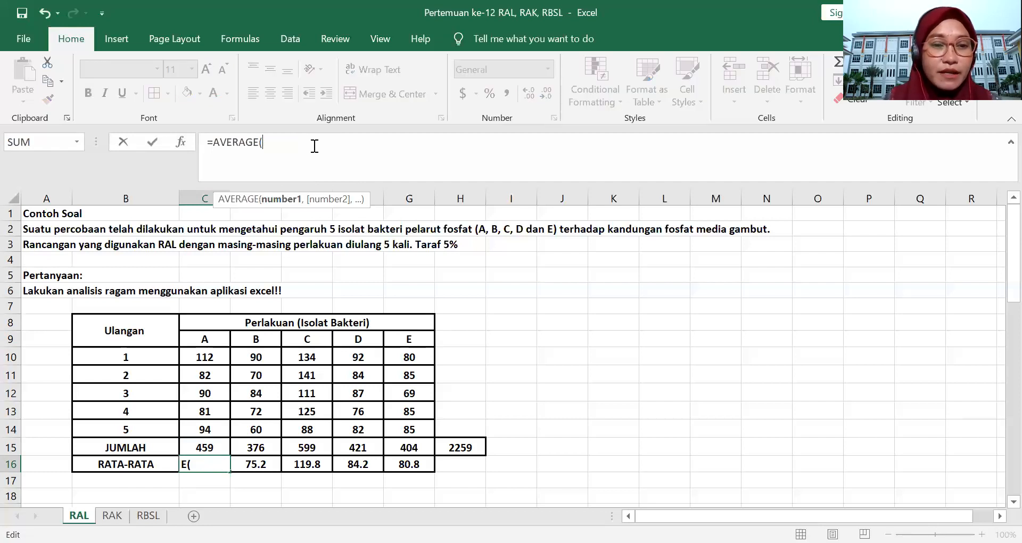
{"action": "key", "text": "BackSpace"}
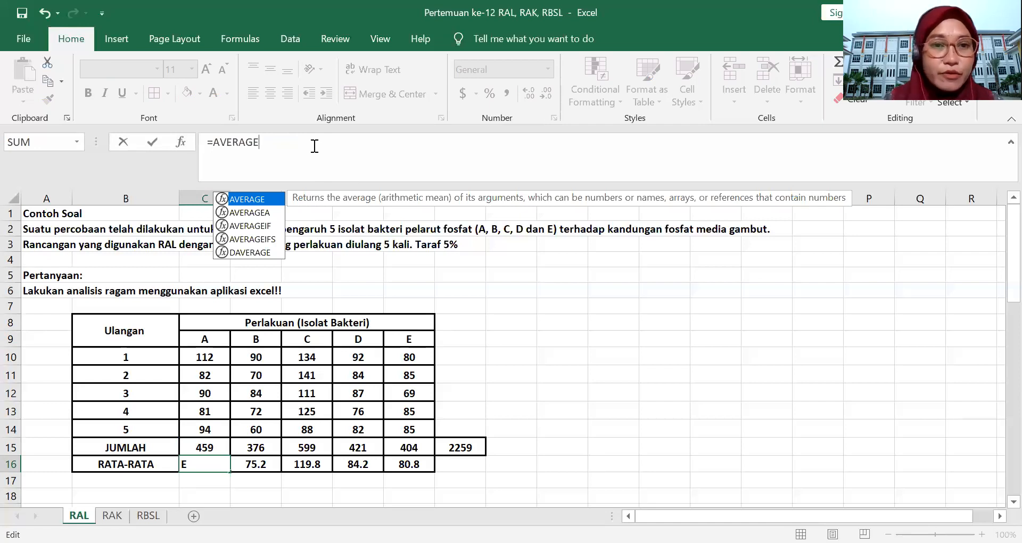
{"action": "type", "text": "("}
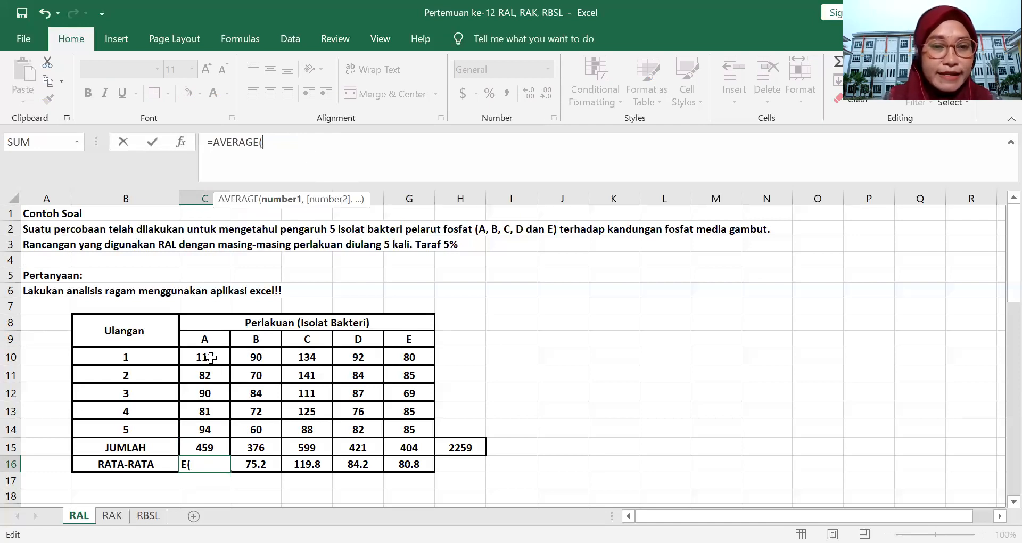
{"action": "left_click", "coordinate": [210, 448]}
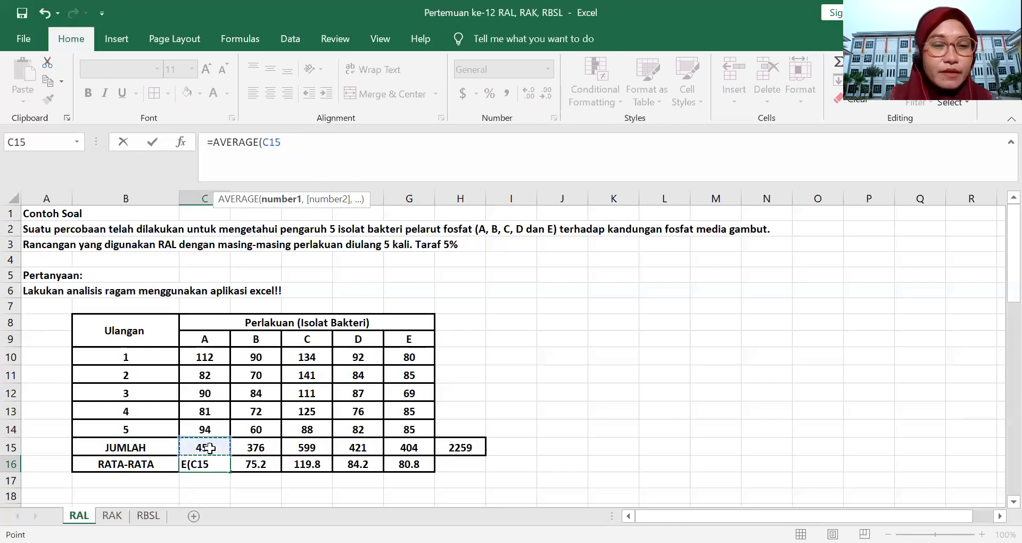
{"action": "type", "text": "/"}
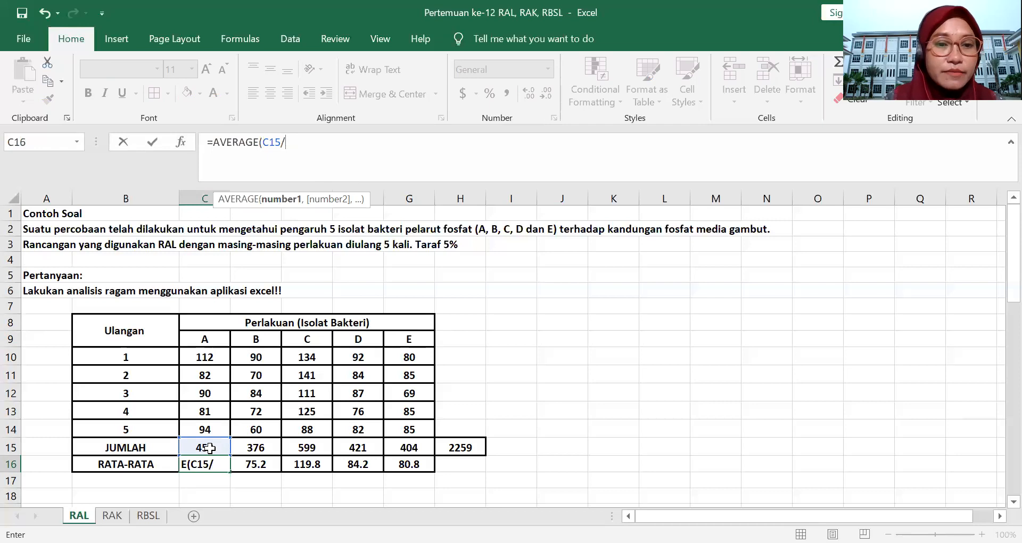
{"action": "key", "text": "BackSpace"}
{"action": "key", "text": "BackSpace"}
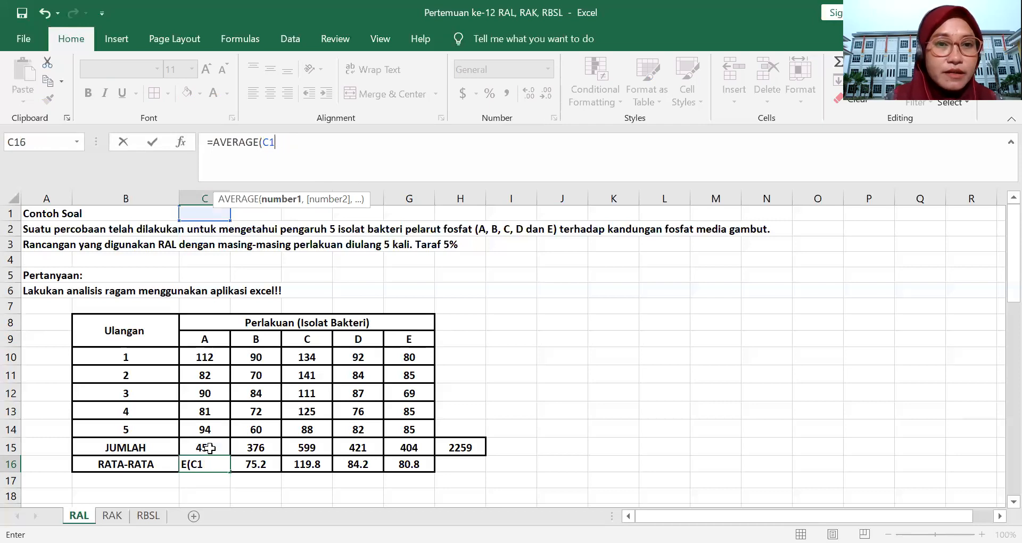
Complete the RATA-RATA formula in C16 as =AVERAGE(C10:C14)
{"action": "left_click", "coordinate": [214, 363]}
{"action": "left_click_drag", "start_coordinate": [214, 366], "coordinate": [212, 427]}
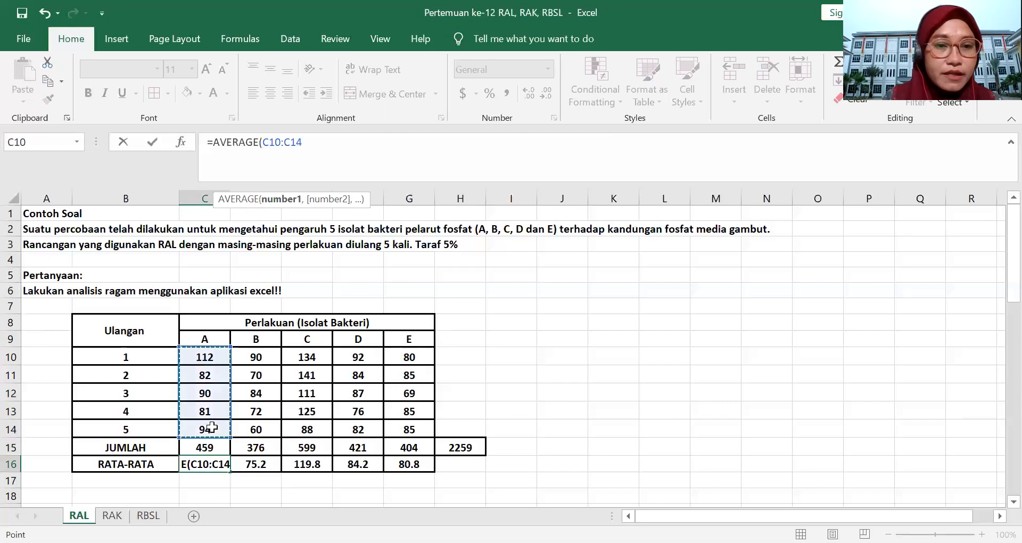
{"action": "type", "text": ")"}
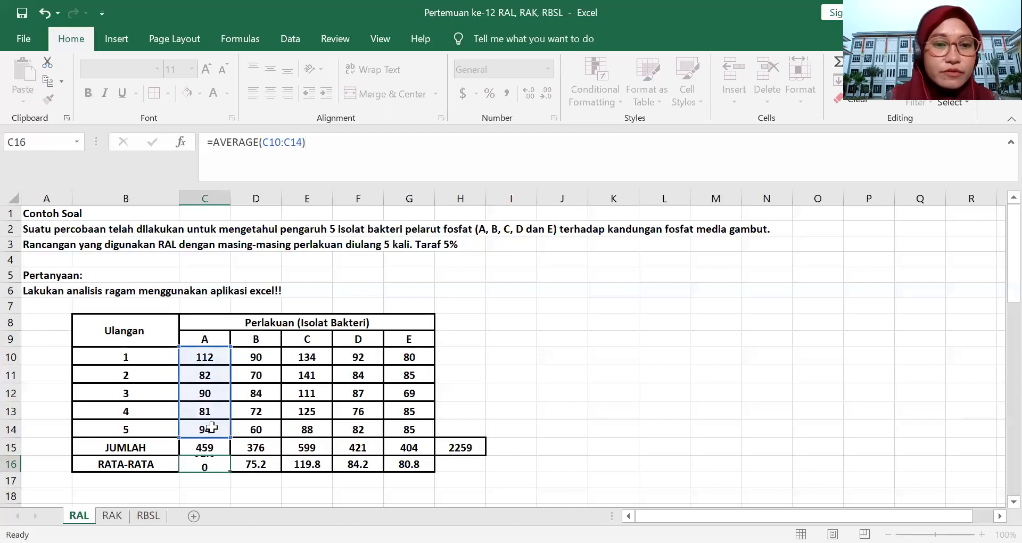
Change the RATA-RATA formula for isolate A in C16 to =AVERAGE(C15/5), based on the JUMLAH cell
{"action": "key", "text": "Return"}
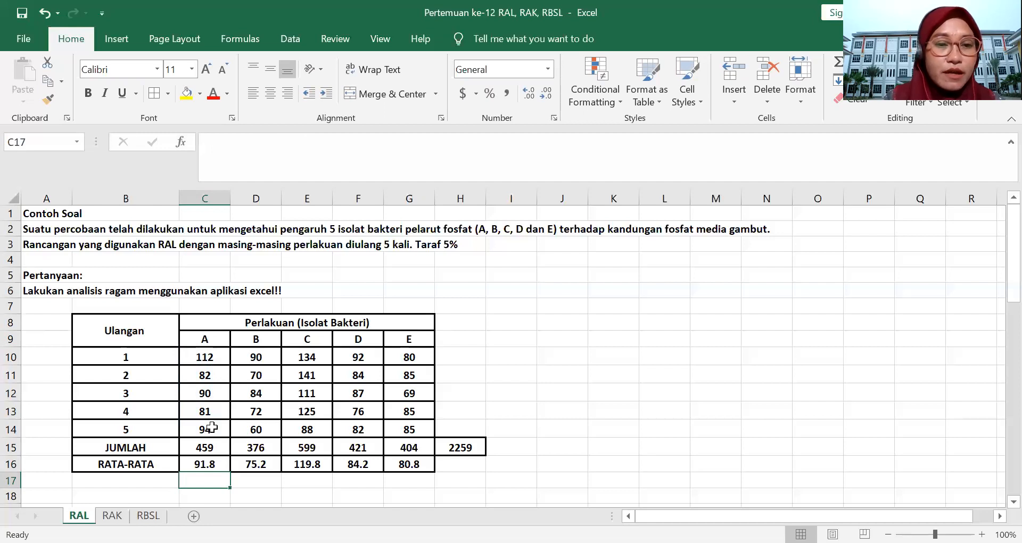
{"action": "left_click", "coordinate": [208, 461]}
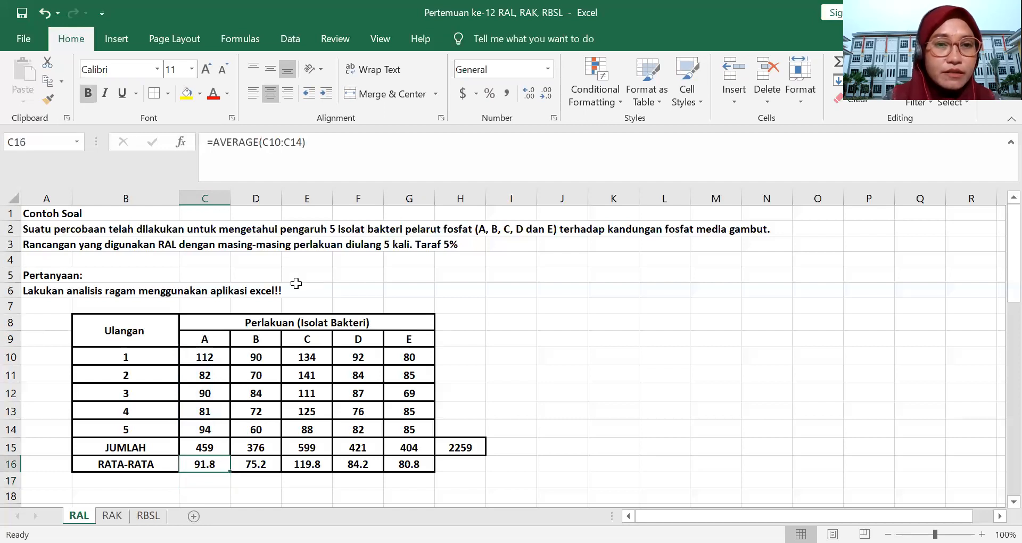
{"action": "left_click", "coordinate": [314, 141]}
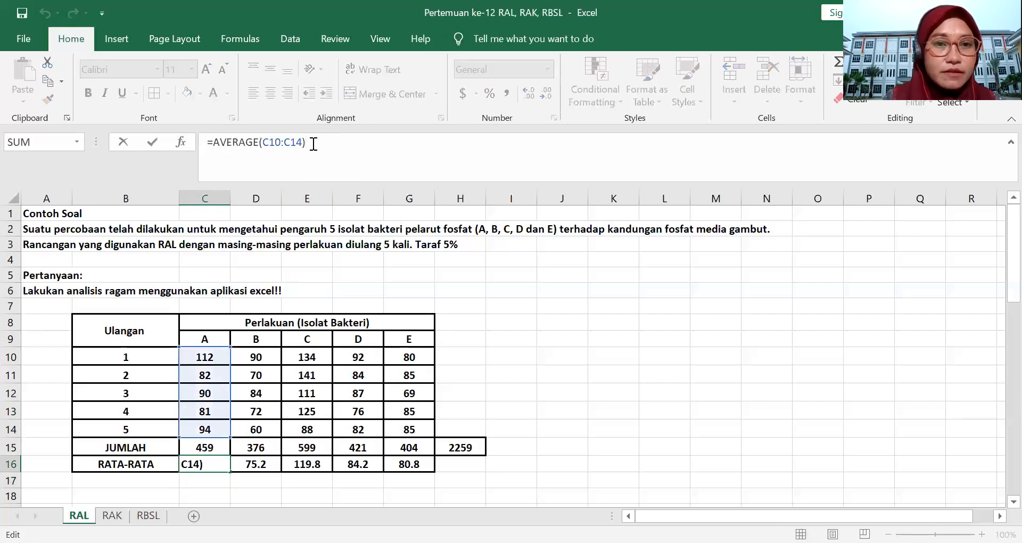
{"action": "key", "text": "BackSpace"}
{"action": "key", "text": "BackSpace"}
{"action": "key", "text": "BackSpace"}
{"action": "key", "text": "BackSpace"}
{"action": "key", "text": "BackSpace"}
{"action": "key", "text": "BackSpace"}
{"action": "key", "text": "BackSpace"}
{"action": "key", "text": "BackSpace"}
{"action": "left_click", "coordinate": [208, 446]}
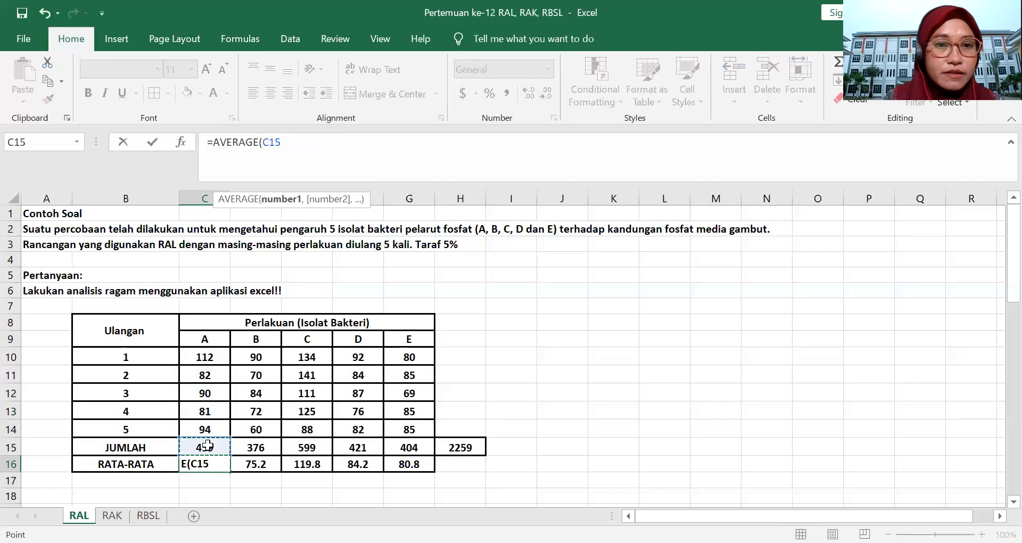
{"action": "type", "text": "/5"}
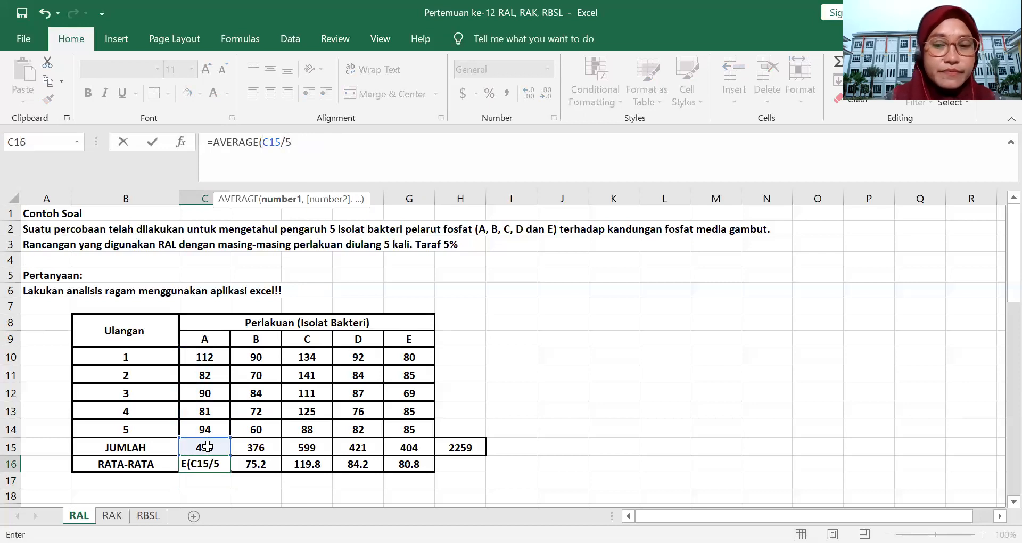
{"action": "type", "text": ")"}
{"action": "key", "text": "Return"}
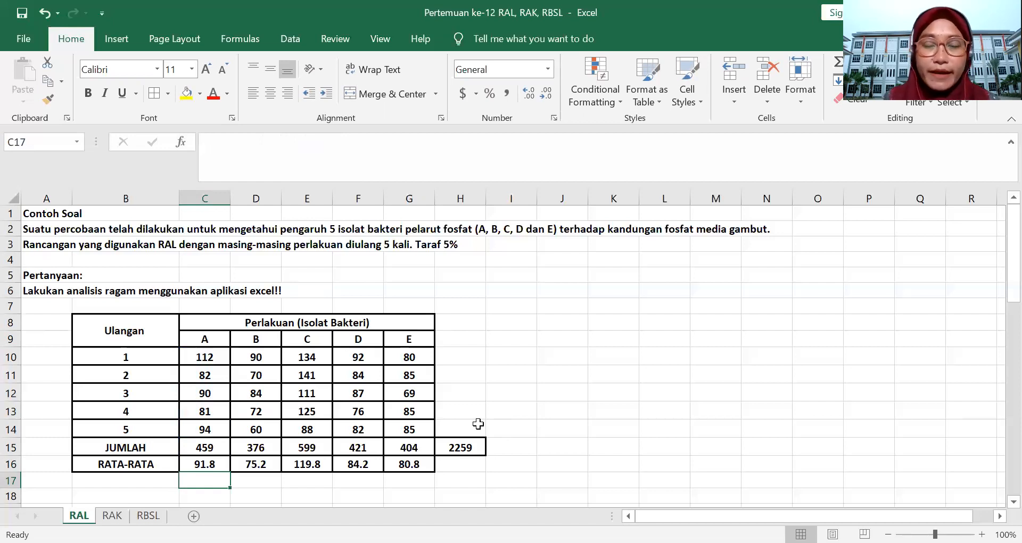
{"action": "left_click", "coordinate": [221, 464]}
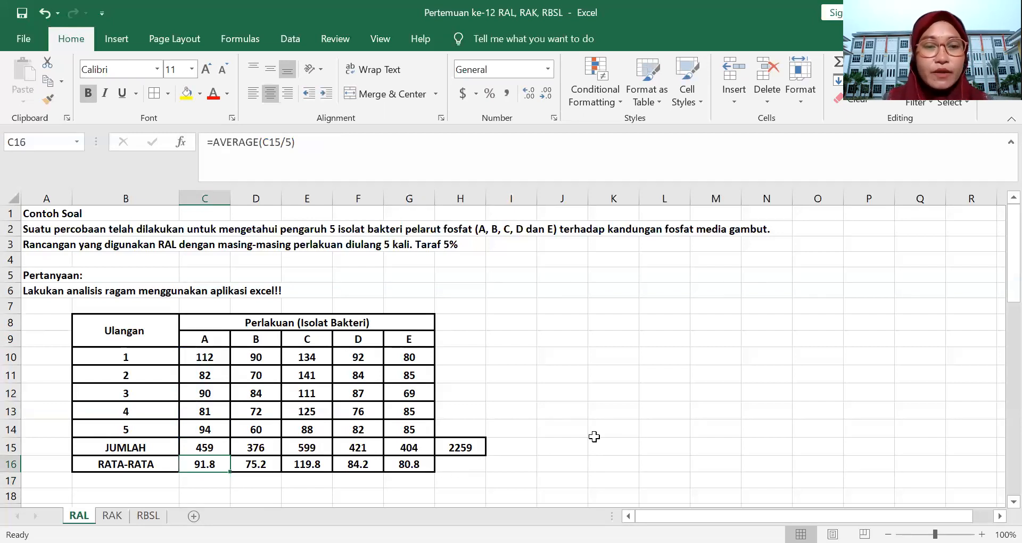
Try to delete rows 20 to 36, which hold the existing Anova: Single Factor summary and ANOVA tables
{"action": "scroll", "coordinate": [591, 415], "scroll_direction": "down", "scroll_amount": 1}
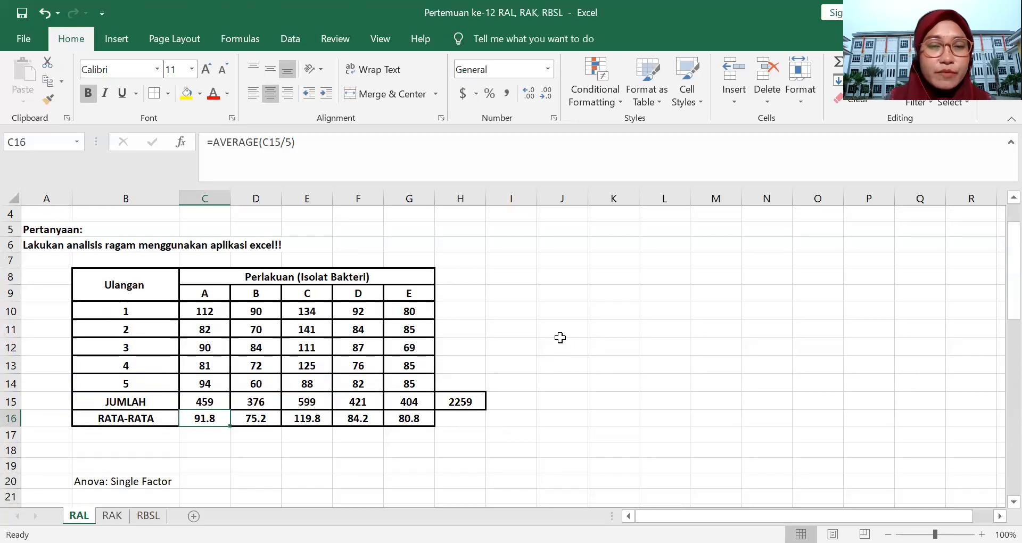
{"action": "left_click", "coordinate": [558, 326]}
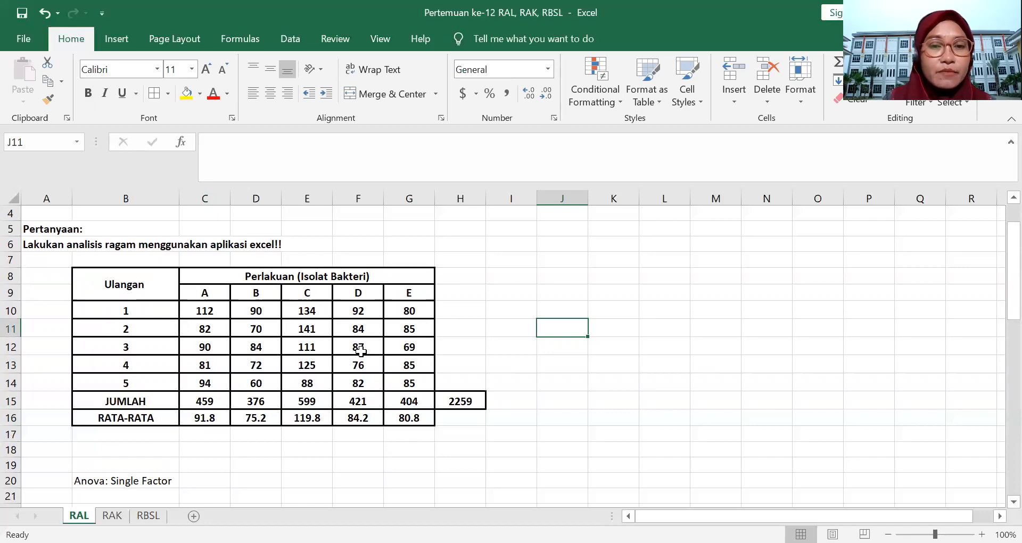
{"action": "scroll", "coordinate": [361, 351], "scroll_direction": "down", "scroll_amount": 4}
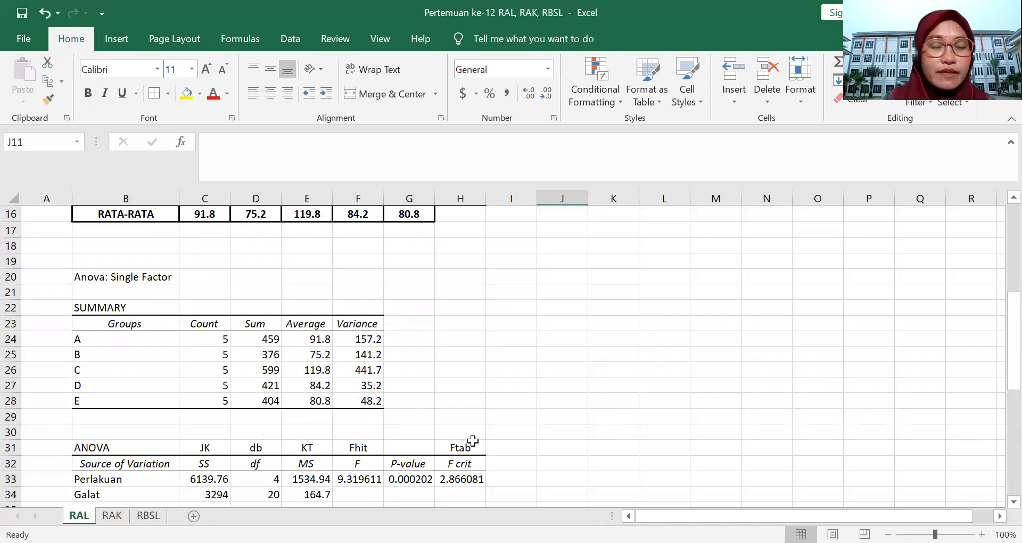
{"action": "scroll", "coordinate": [473, 442], "scroll_direction": "down", "scroll_amount": 3}
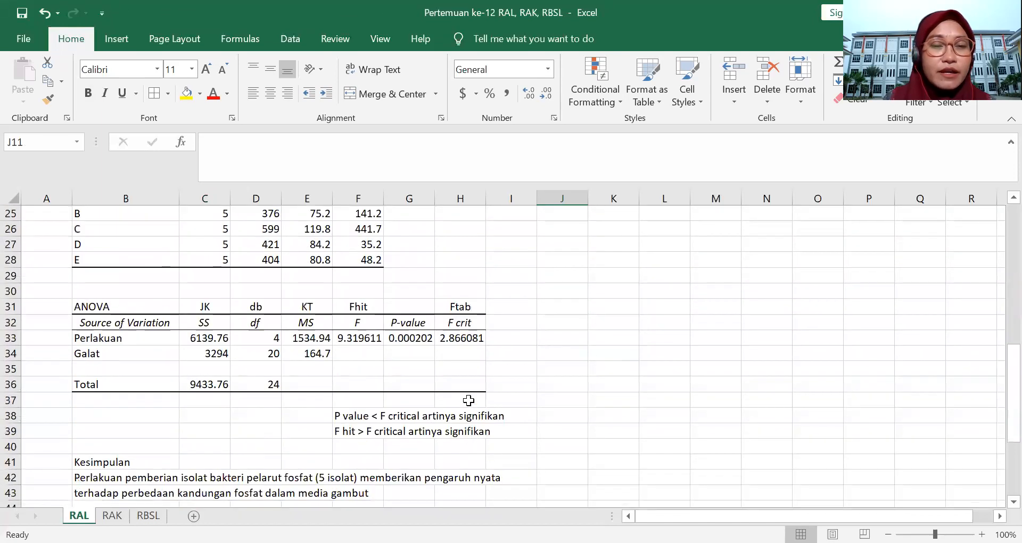
{"action": "scroll", "coordinate": [468, 401], "scroll_direction": "up", "scroll_amount": 1}
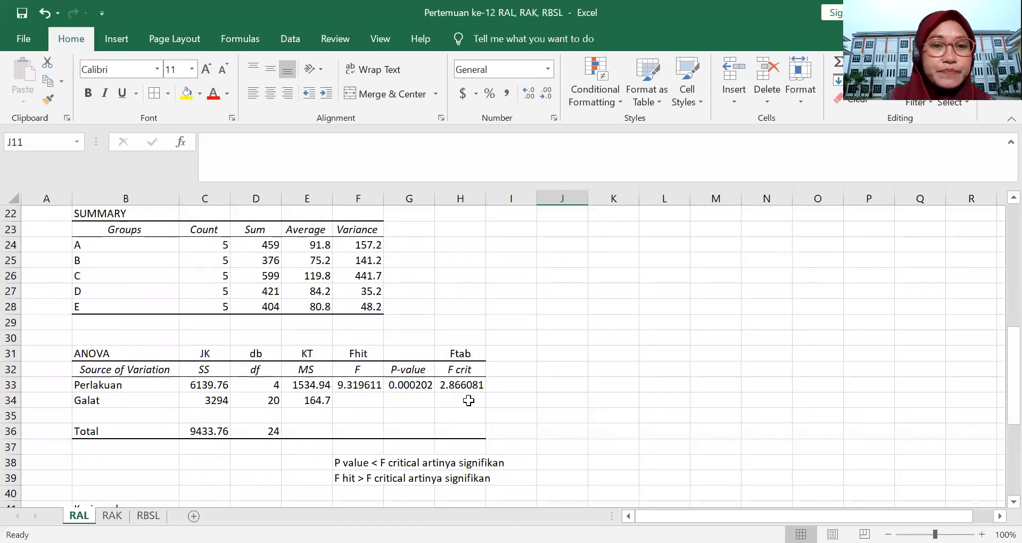
{"action": "scroll", "coordinate": [469, 400], "scroll_direction": "up", "scroll_amount": 2}
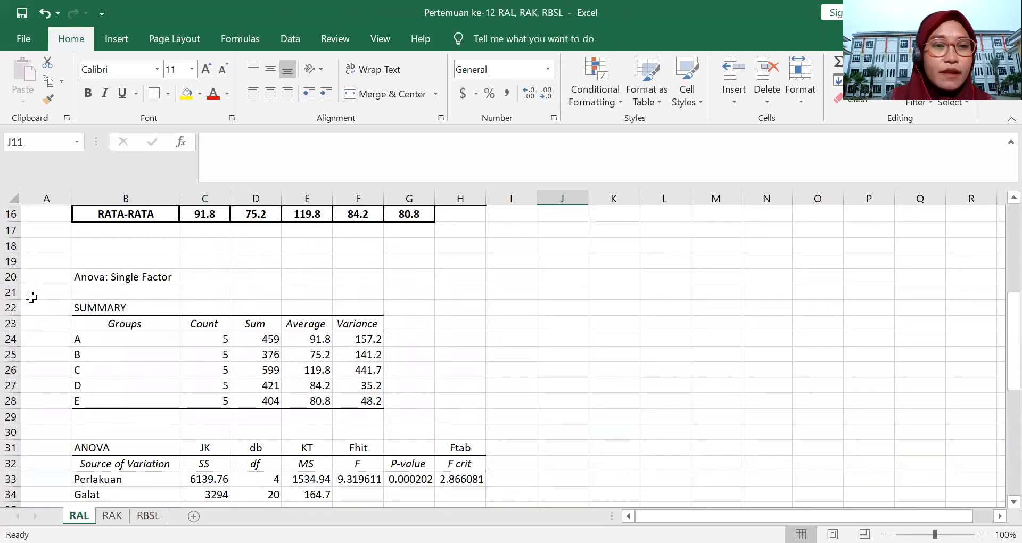
{"action": "left_click", "coordinate": [11, 277]}
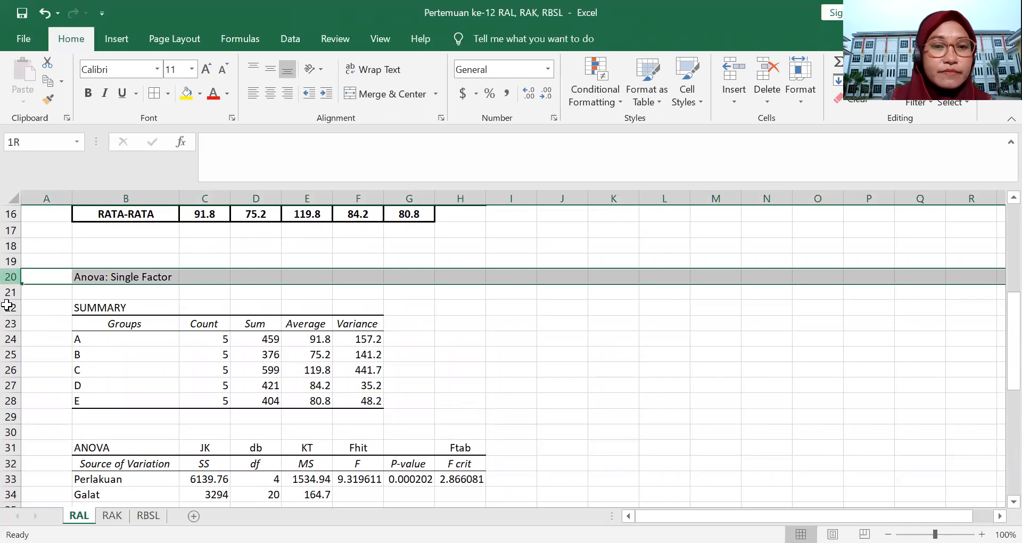
{"action": "left_click_drag", "start_coordinate": [7, 305], "coordinate": [11, 320]}
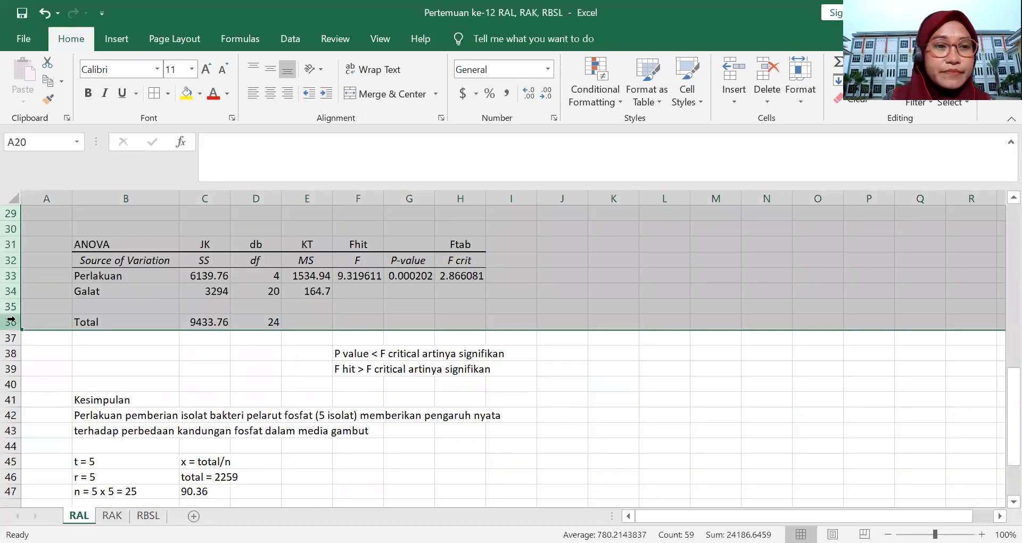
{"action": "right_click", "coordinate": [11, 319]}
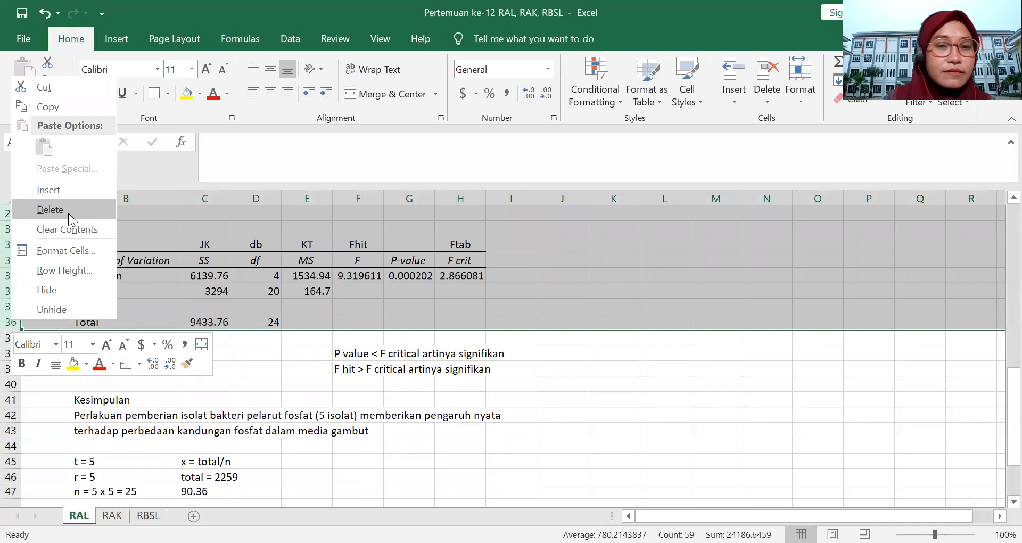
{"action": "left_click", "coordinate": [50, 209]}
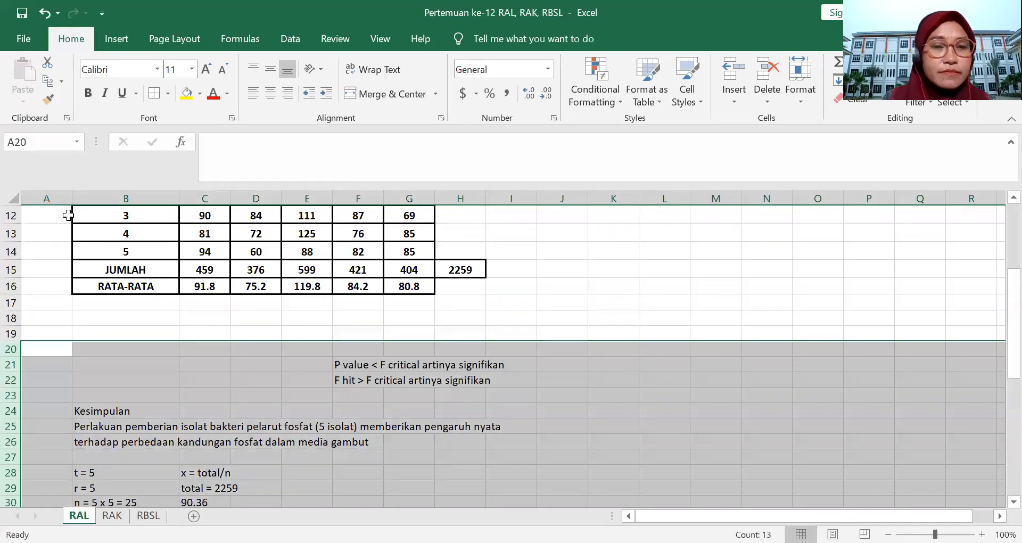
Undo the deletion of the ANOVA output rows and return to the data table
{"action": "key", "text": "ctrl+z"}
{"action": "scroll", "coordinate": [473, 381], "scroll_direction": "down", "scroll_amount": 2}
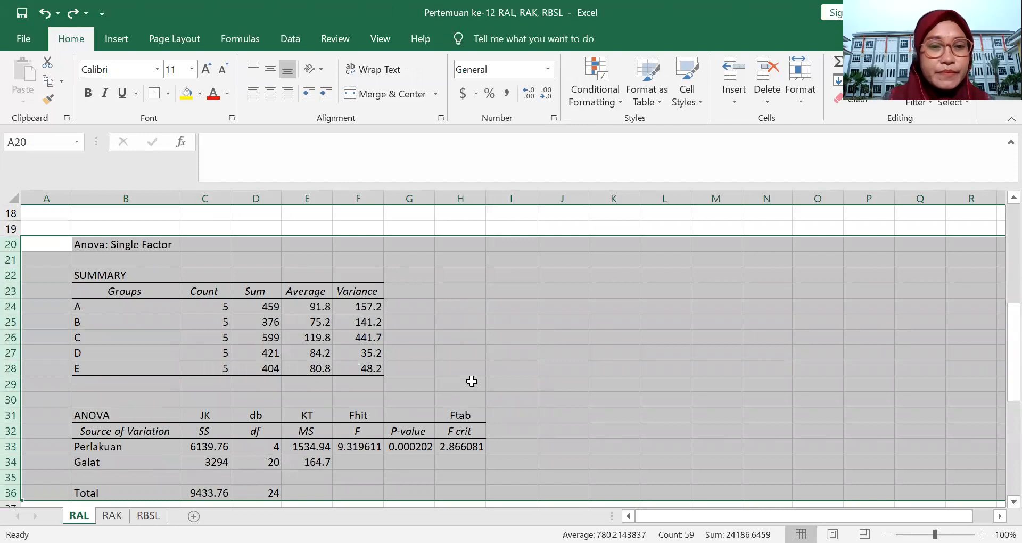
{"action": "scroll", "coordinate": [472, 381], "scroll_direction": "up", "scroll_amount": 6}
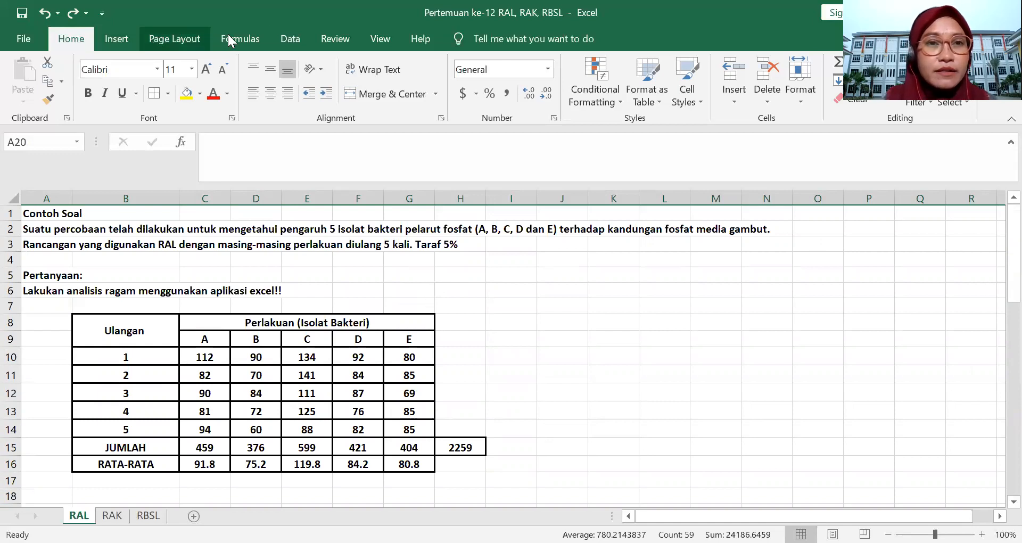
Have both the Analysis ToolPak and Analysis ToolPak - VBA add-ins enabled in Excel's add-in settings
{"action": "left_click", "coordinate": [286, 39]}
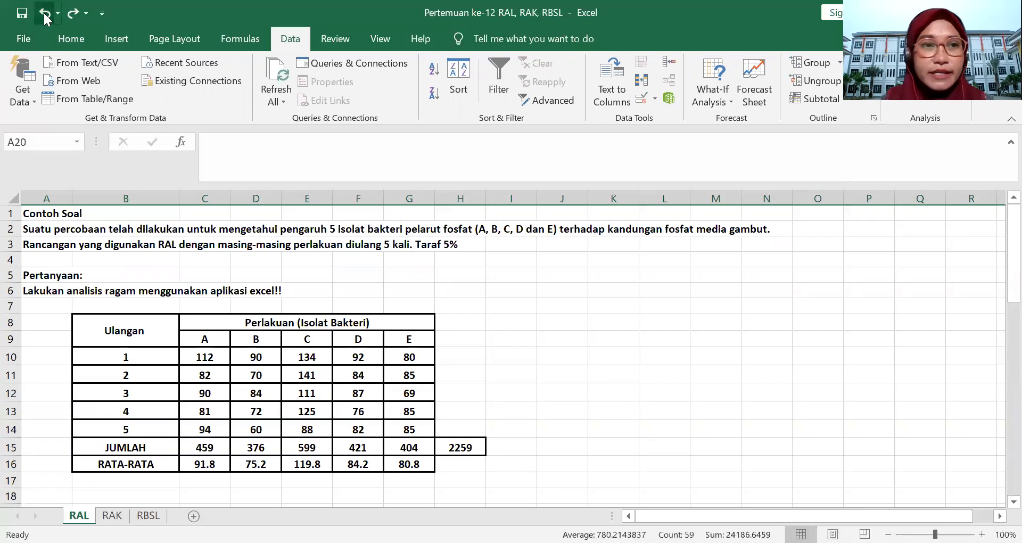
{"action": "left_click", "coordinate": [25, 42]}
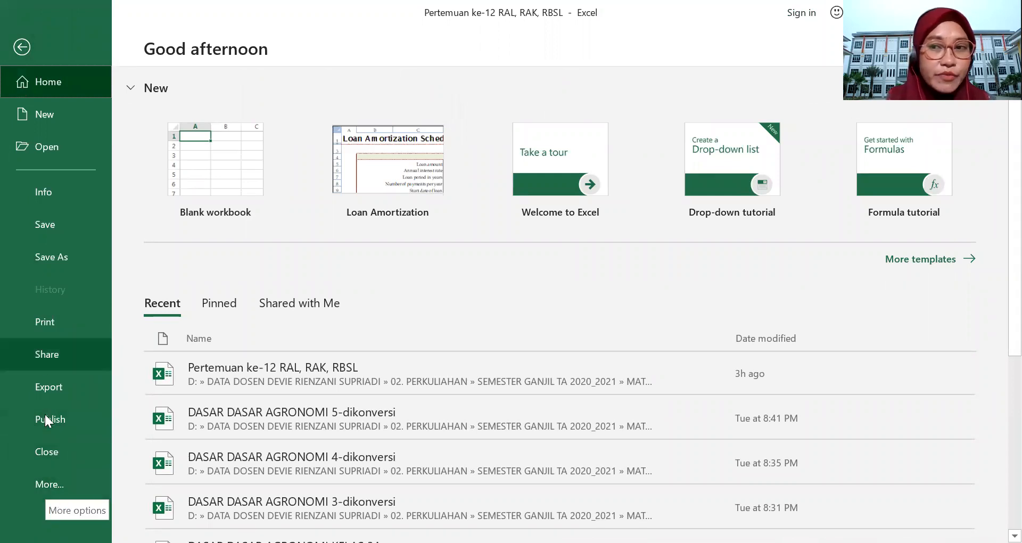
{"action": "left_click", "coordinate": [50, 481]}
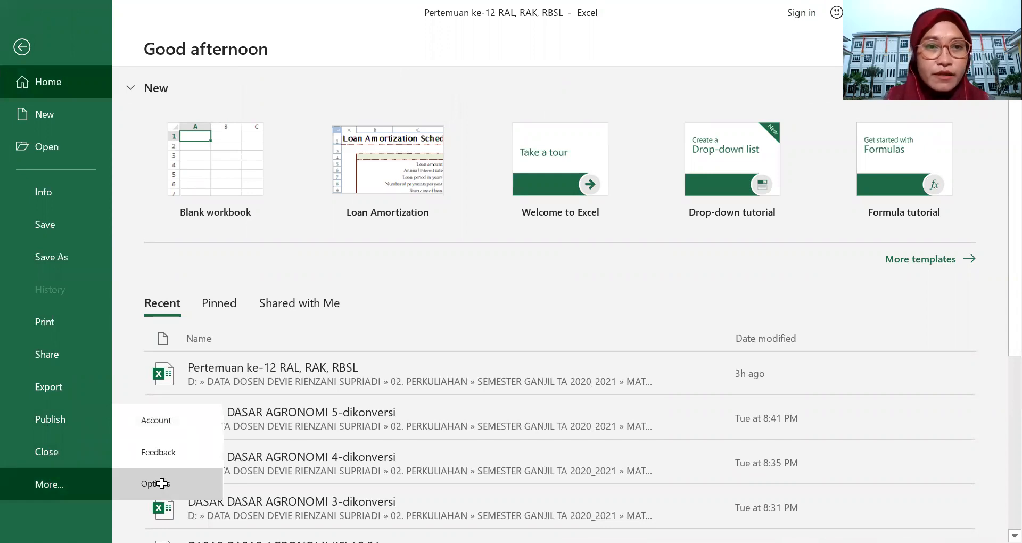
{"action": "left_click", "coordinate": [162, 484]}
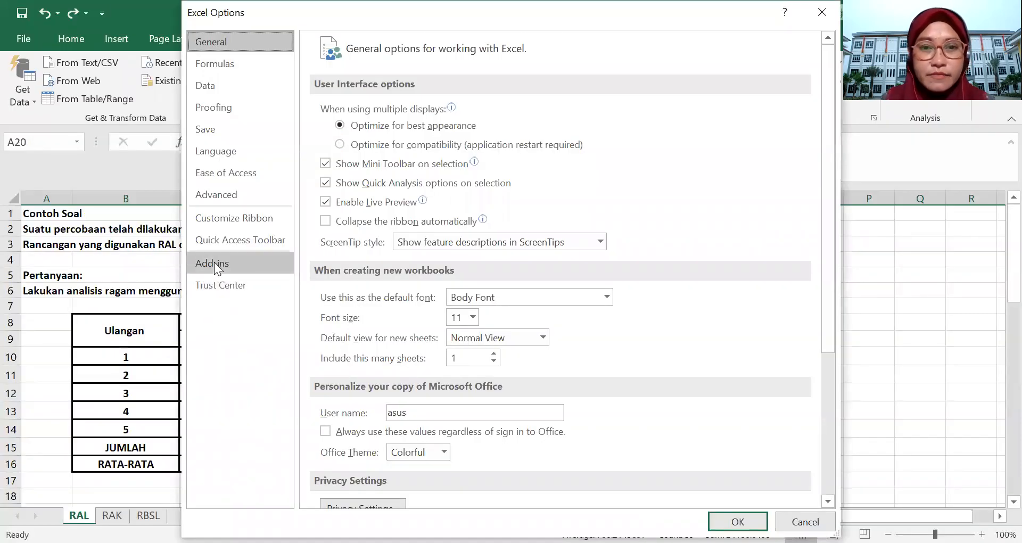
{"action": "left_click", "coordinate": [214, 262]}
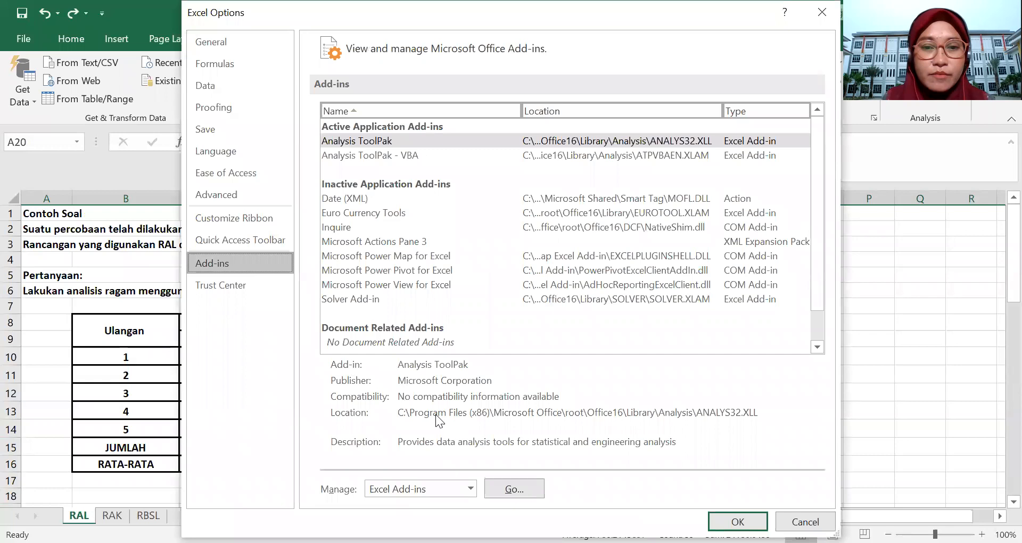
{"action": "left_click", "coordinate": [522, 490]}
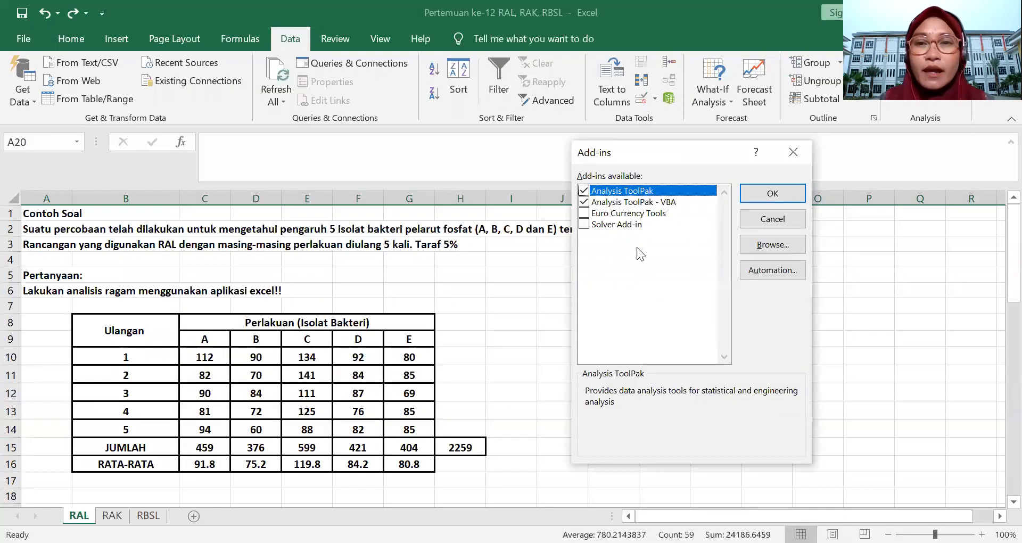
{"action": "left_click", "coordinate": [584, 203]}
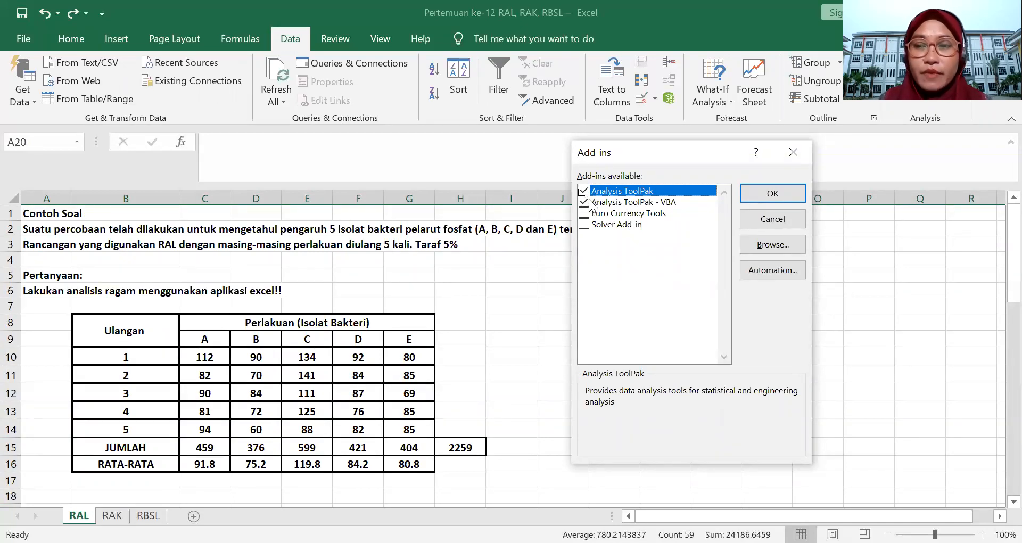
{"action": "left_click", "coordinate": [585, 202]}
{"action": "left_click", "coordinate": [585, 194]}
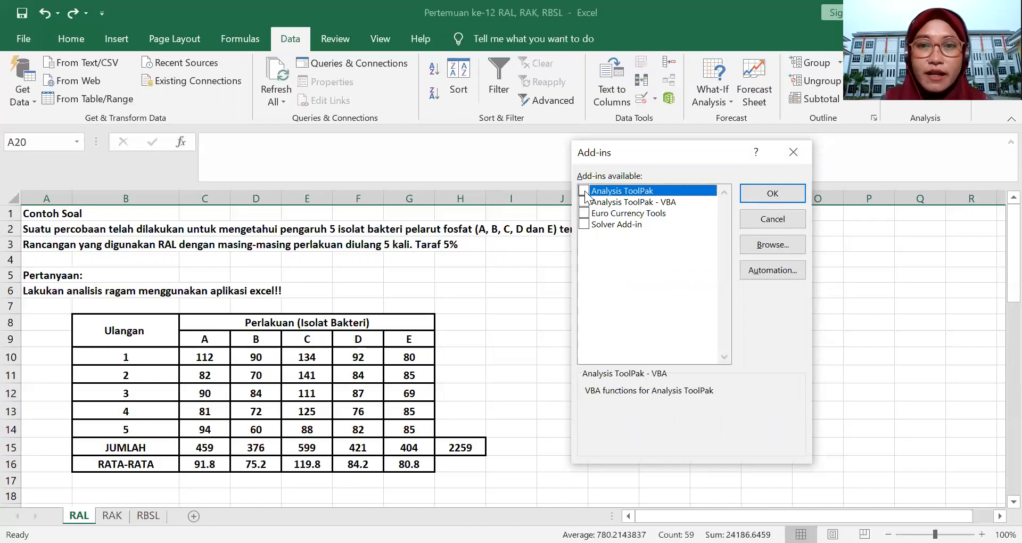
{"action": "left_click", "coordinate": [585, 202]}
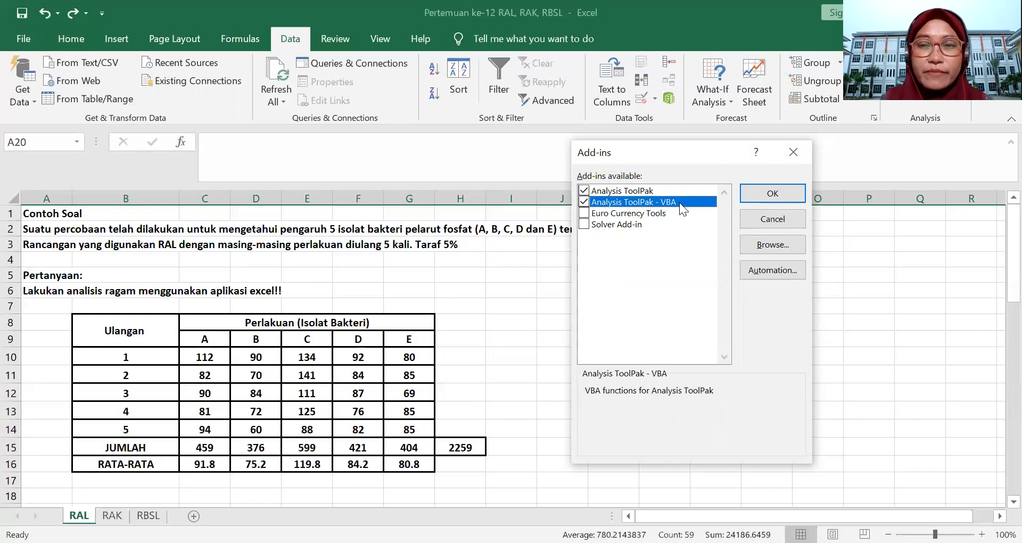
{"action": "left_click", "coordinate": [783, 193]}
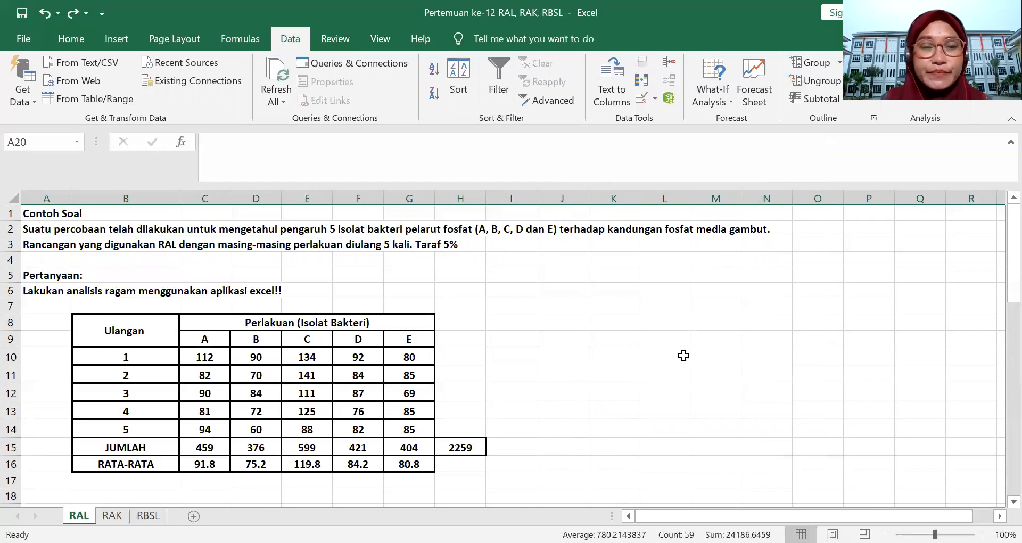
Start a data analysis on the RAL sheet using the Anova: Single Factor tool
{"action": "scroll", "coordinate": [683, 356], "scroll_direction": "down", "scroll_amount": 2}
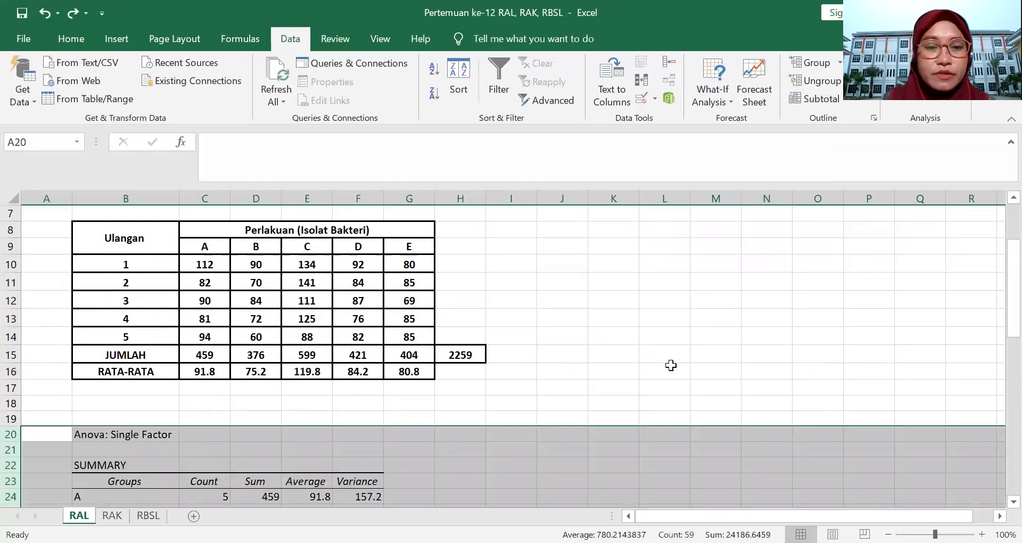
{"action": "left_click", "coordinate": [671, 367]}
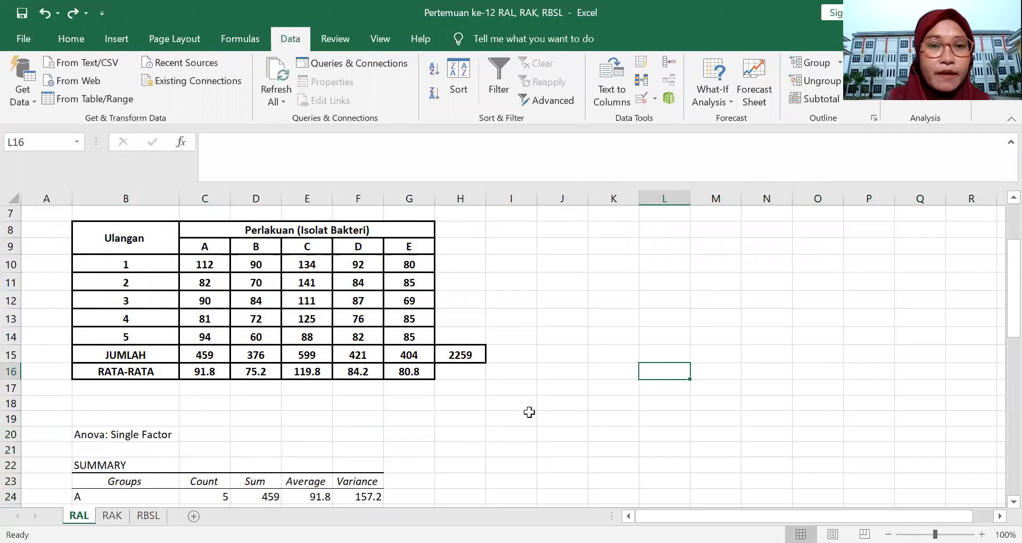
{"action": "scroll", "coordinate": [529, 411], "scroll_direction": "up", "scroll_amount": 2}
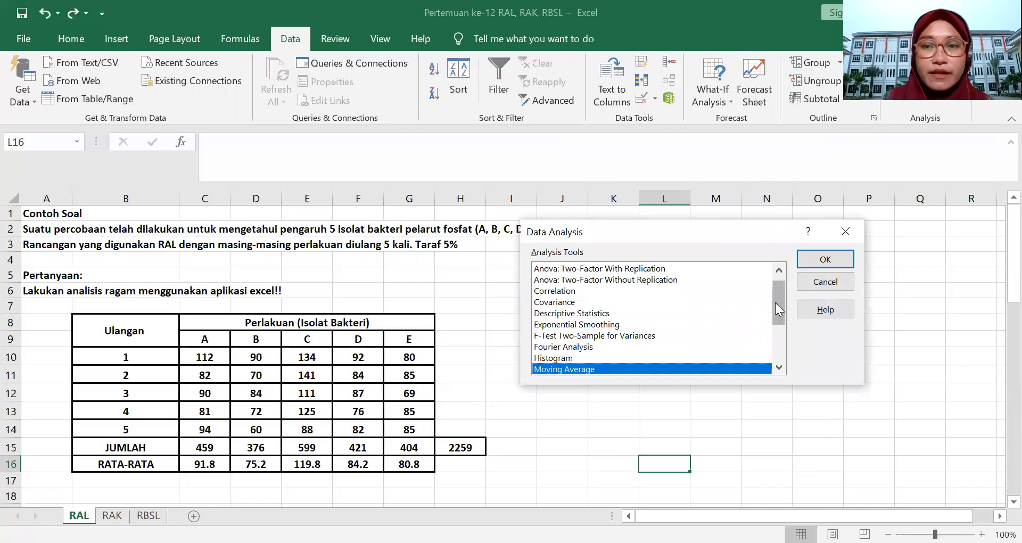
{"action": "left_click_drag", "start_coordinate": [778, 303], "coordinate": [780, 289]}
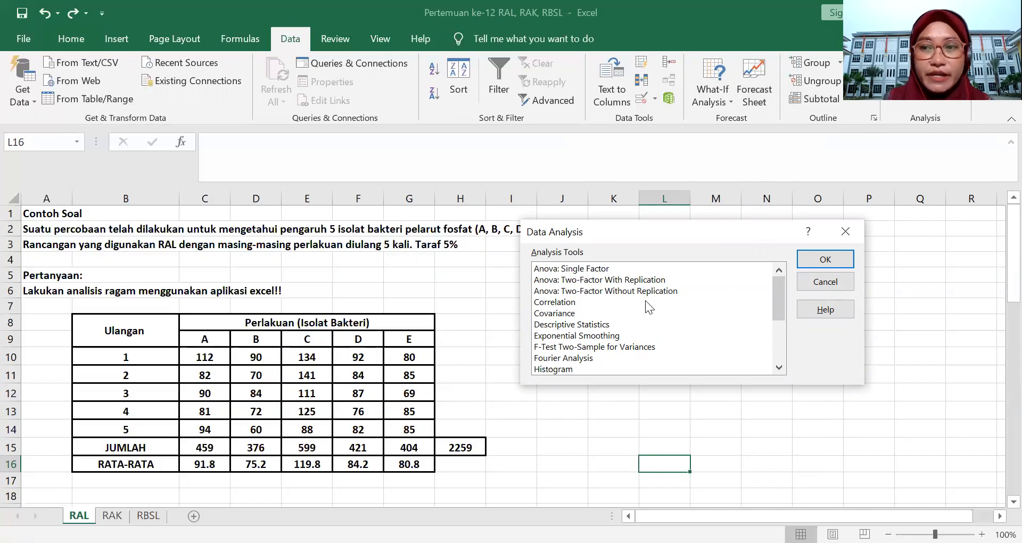
{"action": "left_click", "coordinate": [572, 269]}
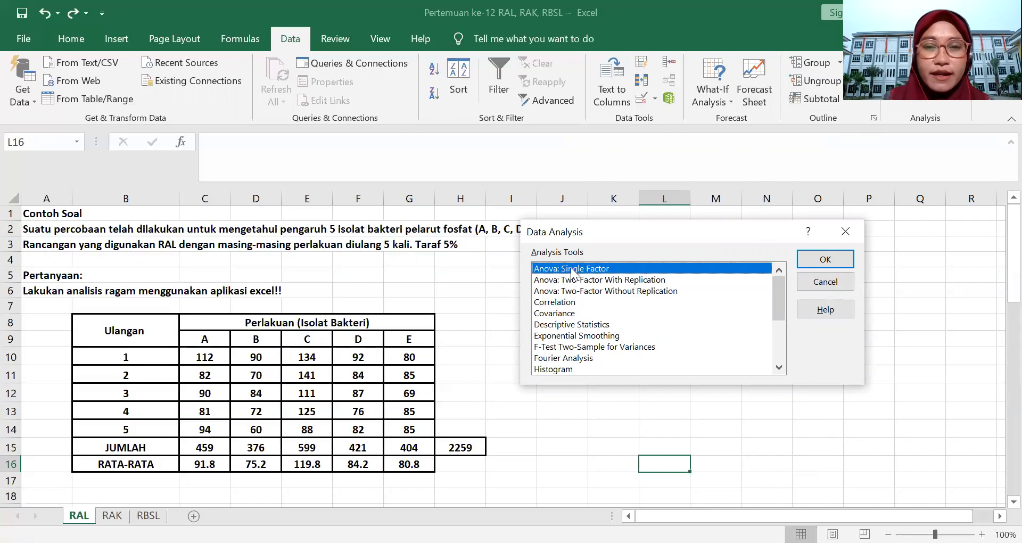
{"action": "left_click", "coordinate": [820, 263]}
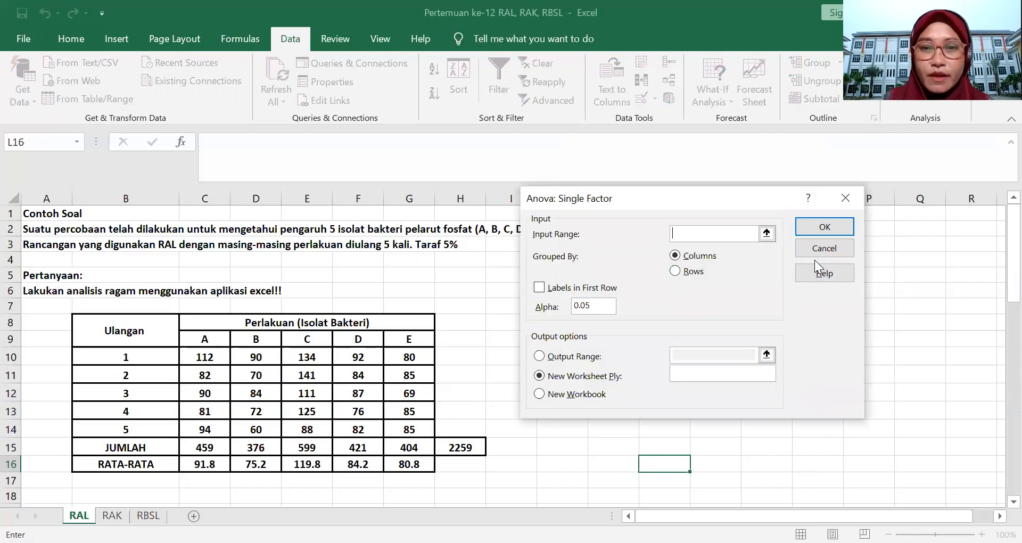
Set the ANOVA input range to $C$9:$G$14 with labels in the first row and alpha at 0.05
{"action": "left_click", "coordinate": [202, 339]}
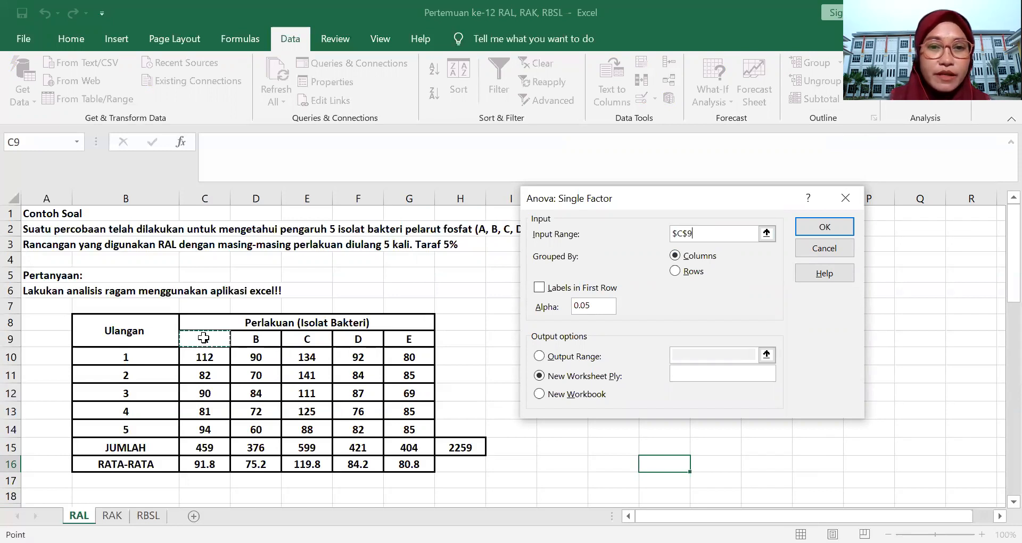
{"action": "left_click_drag", "start_coordinate": [203, 338], "coordinate": [420, 427]}
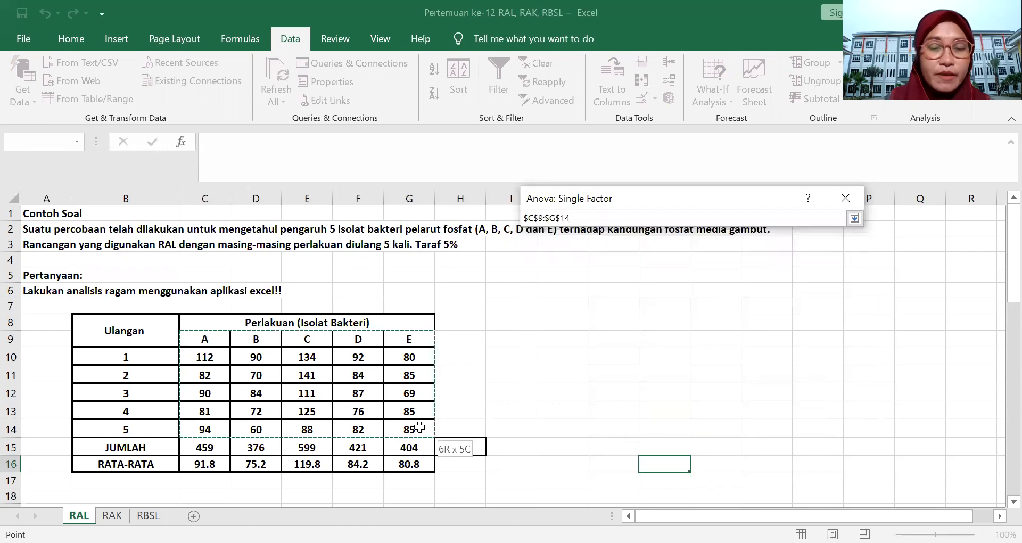
{"action": "left_click_drag", "start_coordinate": [419, 427], "coordinate": [411, 430]}
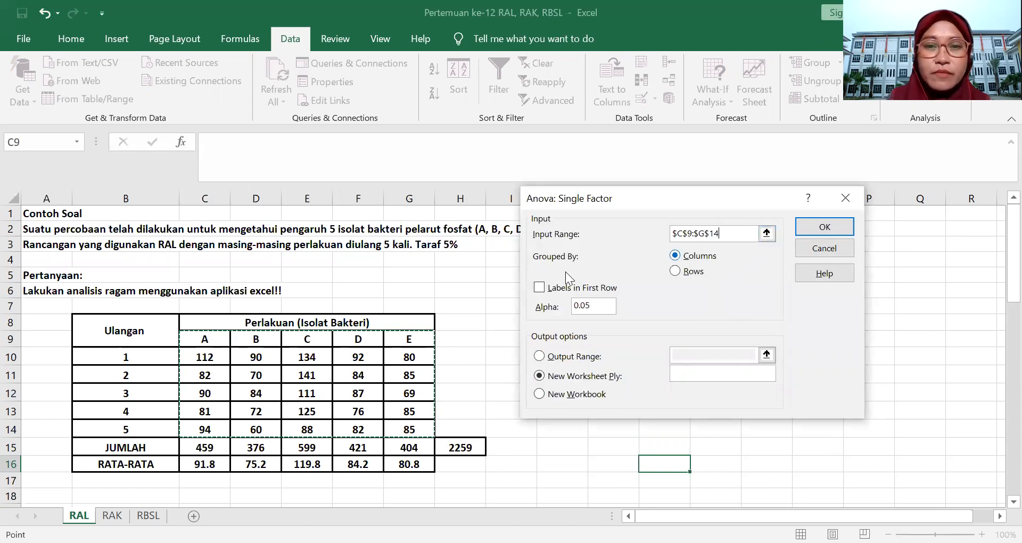
{"action": "left_click", "coordinate": [540, 289]}
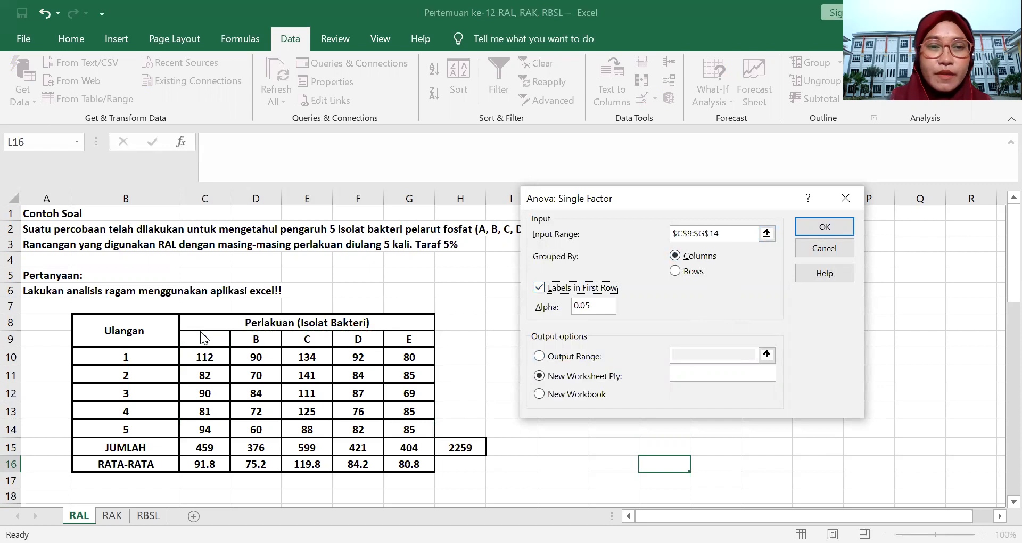
{"action": "left_click", "coordinate": [594, 308]}
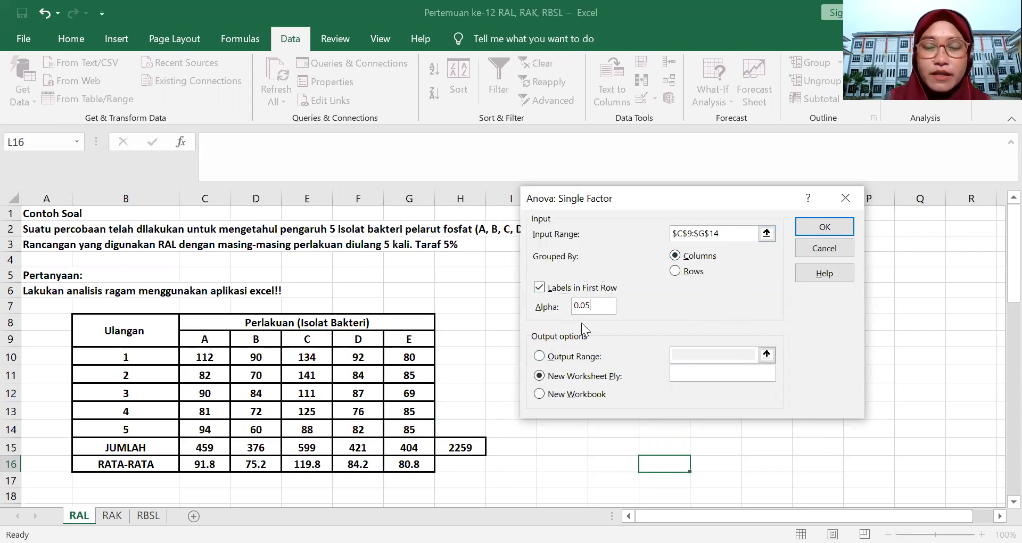
Direct the ANOVA output to range $J$7:$R$20 on the same sheet and run the analysis
{"action": "left_click", "coordinate": [582, 358]}
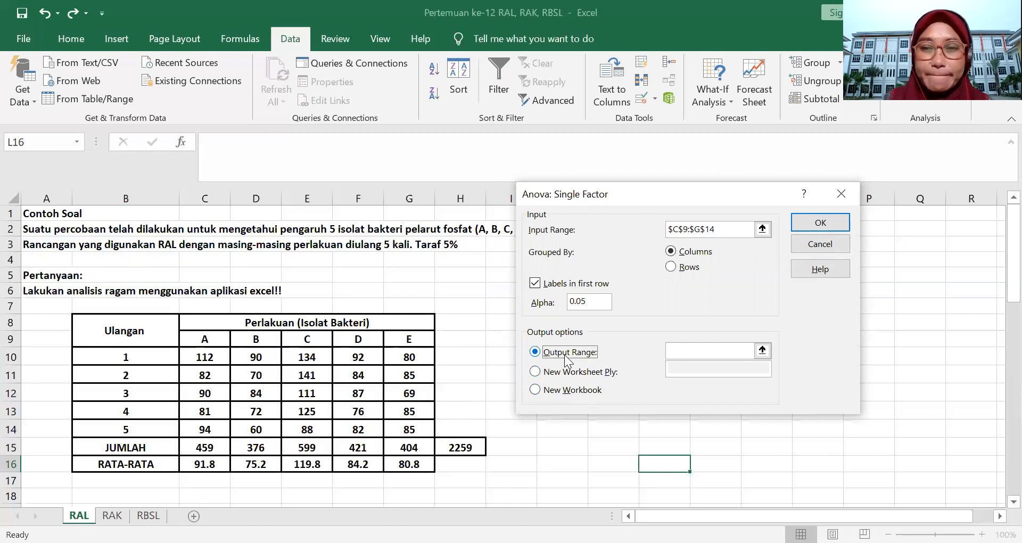
{"action": "left_click", "coordinate": [762, 351]}
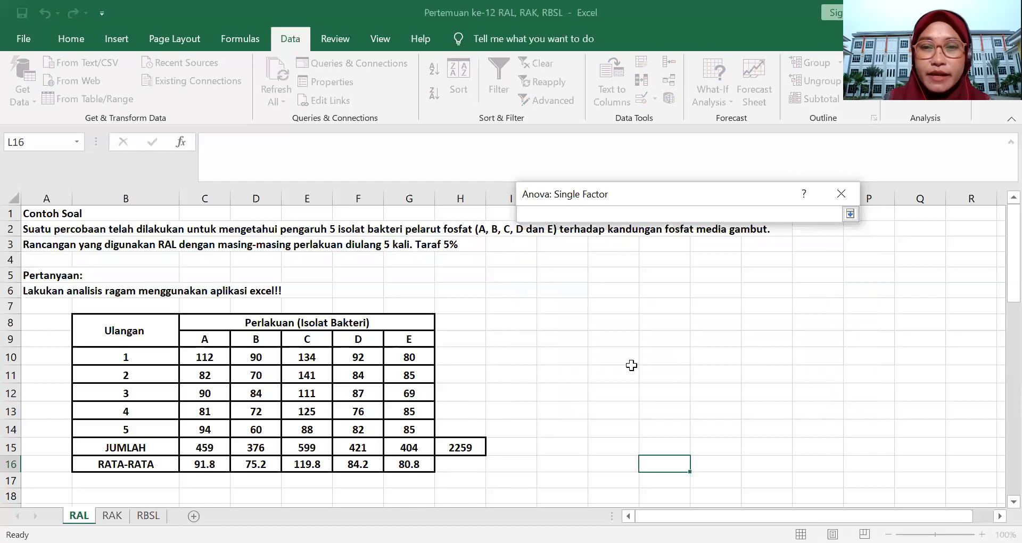
{"action": "left_click", "coordinate": [569, 308]}
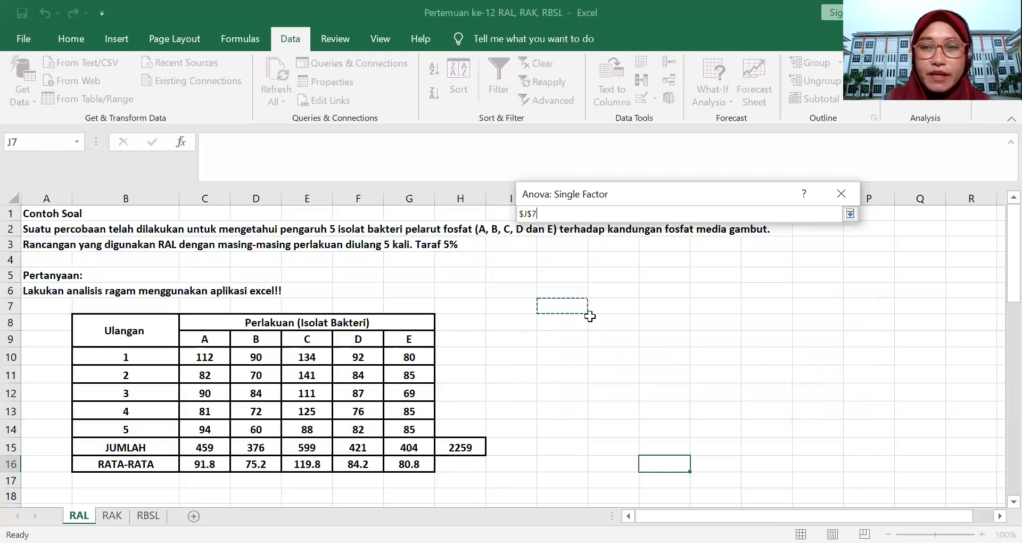
{"action": "left_click_drag", "start_coordinate": [590, 317], "coordinate": [985, 484]}
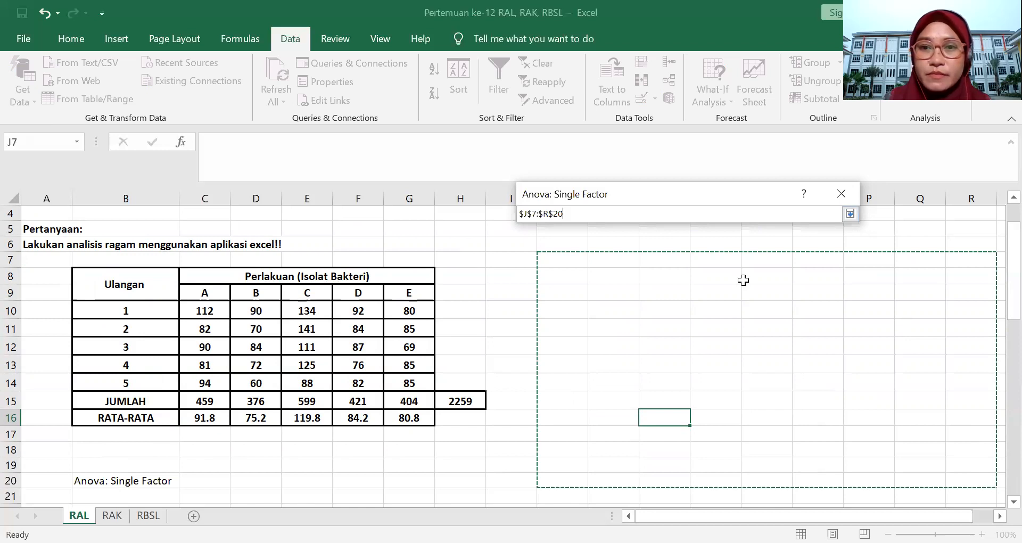
{"action": "left_click", "coordinate": [850, 214]}
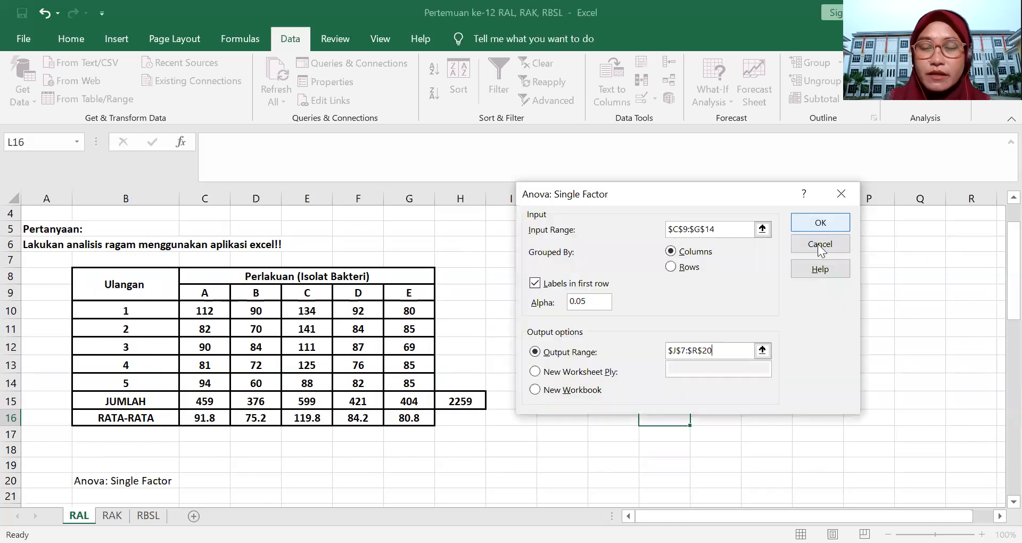
{"action": "left_click", "coordinate": [814, 225]}
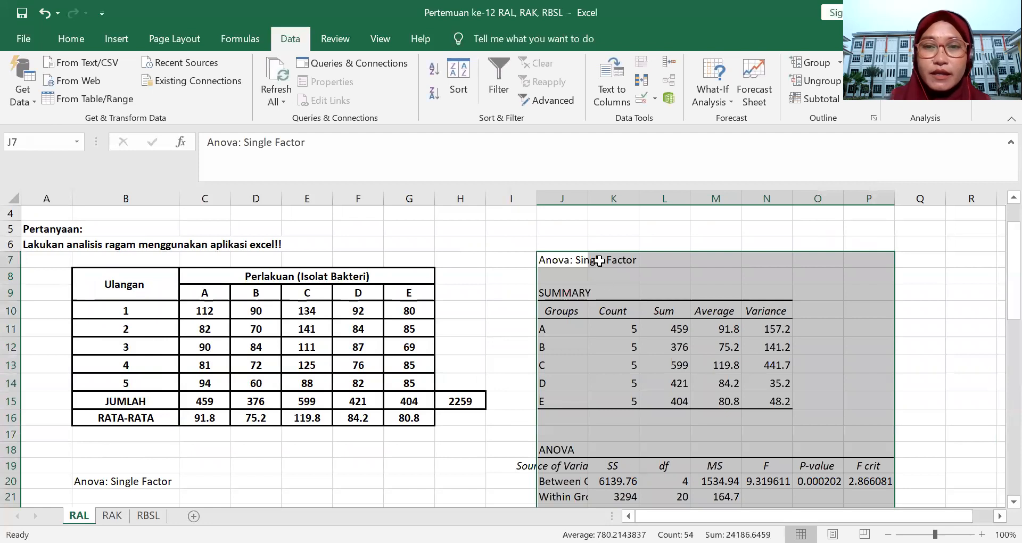
Widen column J of the new ANOVA output to fit its longest source-of-variation label
{"action": "left_click_drag", "start_coordinate": [590, 201], "coordinate": [615, 203]}
{"action": "left_click", "coordinate": [940, 465]}
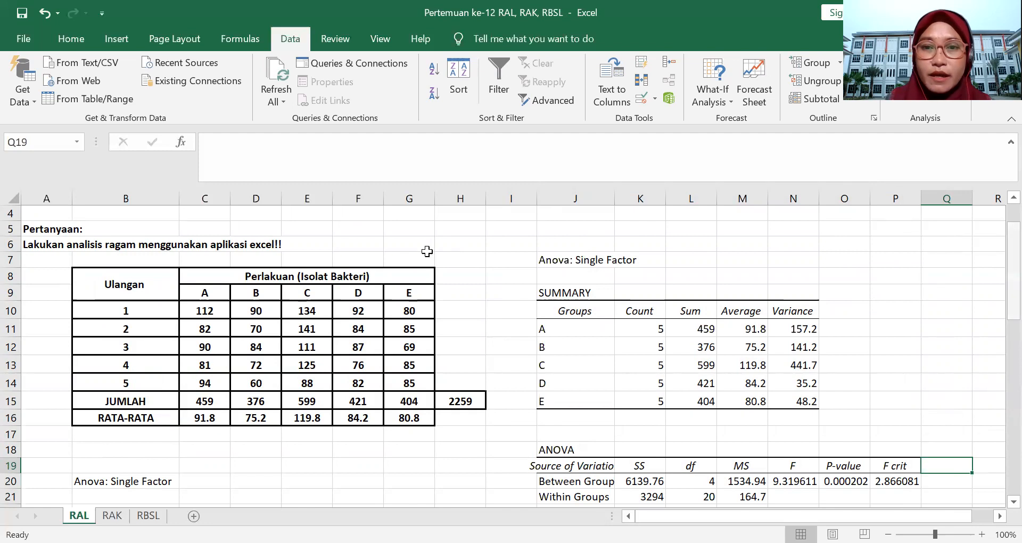
{"action": "left_click_drag", "start_coordinate": [557, 293], "coordinate": [803, 402]}
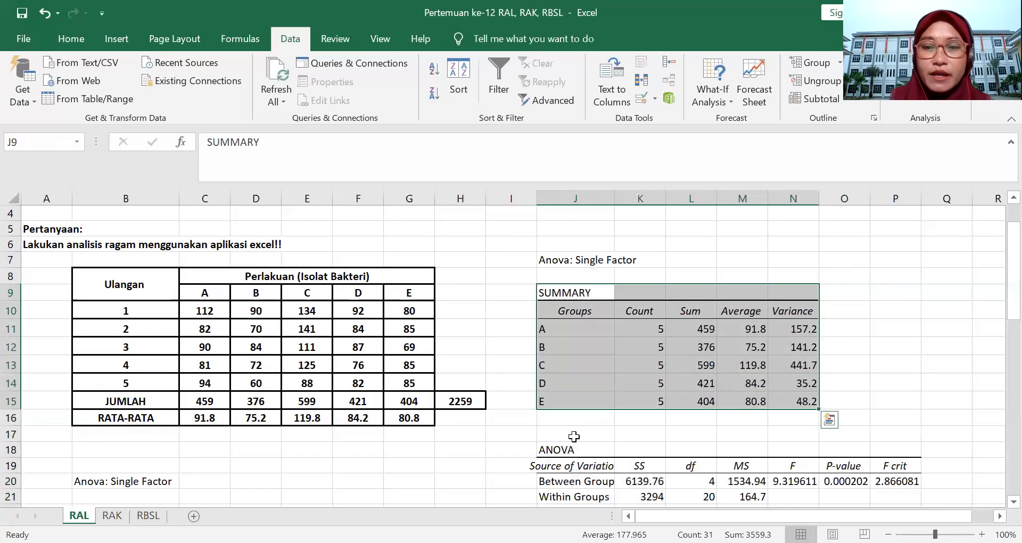
{"action": "double_click", "coordinate": [612, 200]}
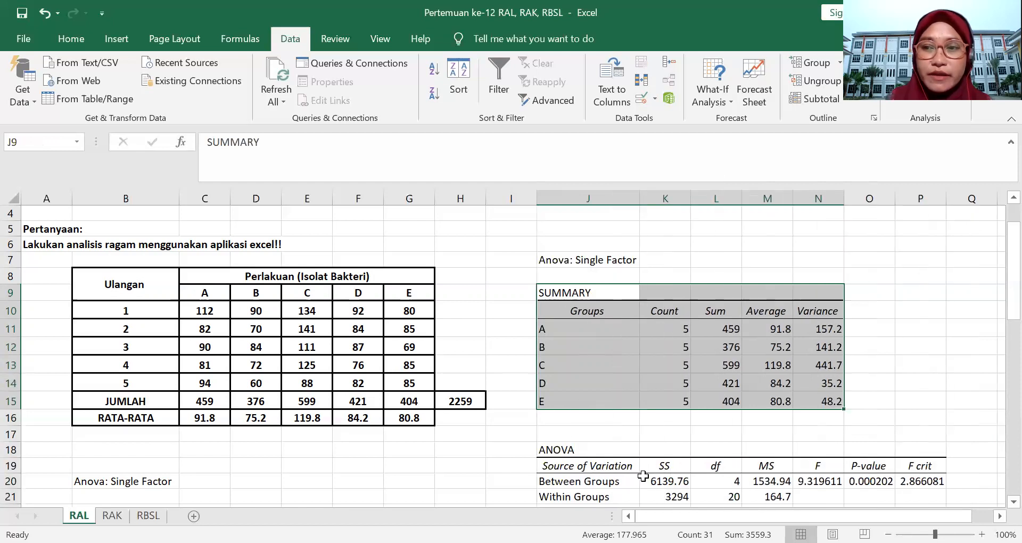
Enter the labels JK, db and KT above the SS, df and MS headers of the new ANOVA table
{"action": "left_click_drag", "start_coordinate": [998, 311], "coordinate": [998, 349]}
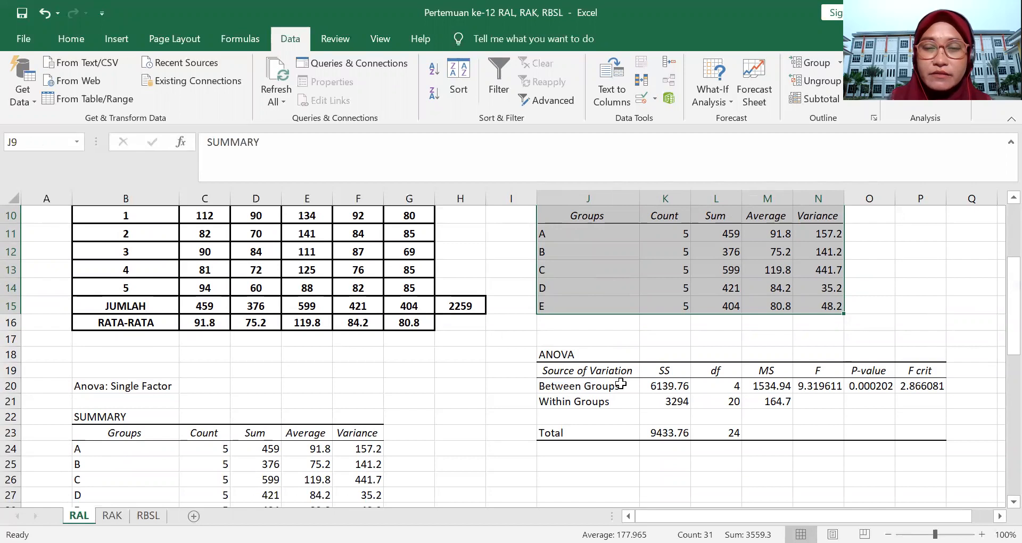
{"action": "left_click", "coordinate": [588, 371]}
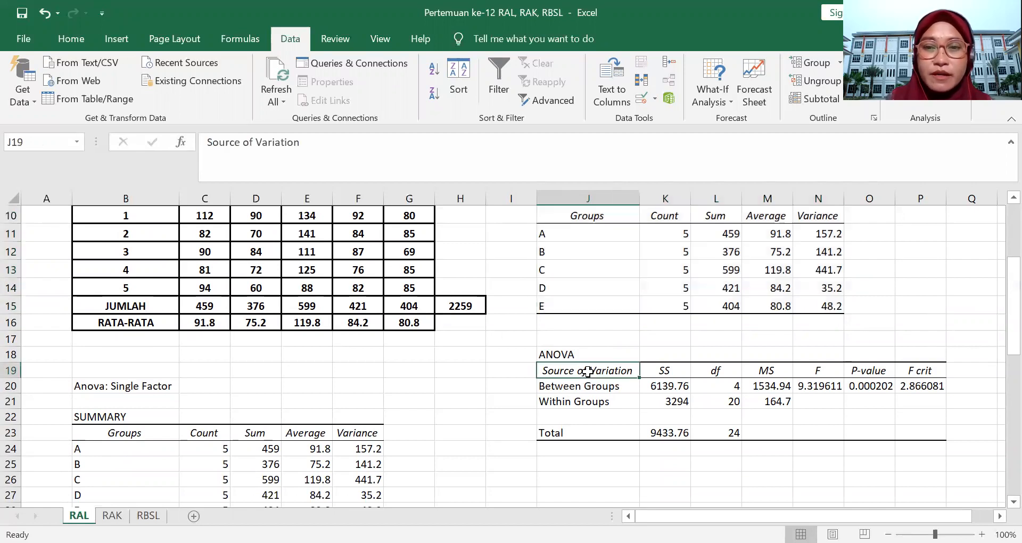
{"action": "left_click", "coordinate": [670, 371]}
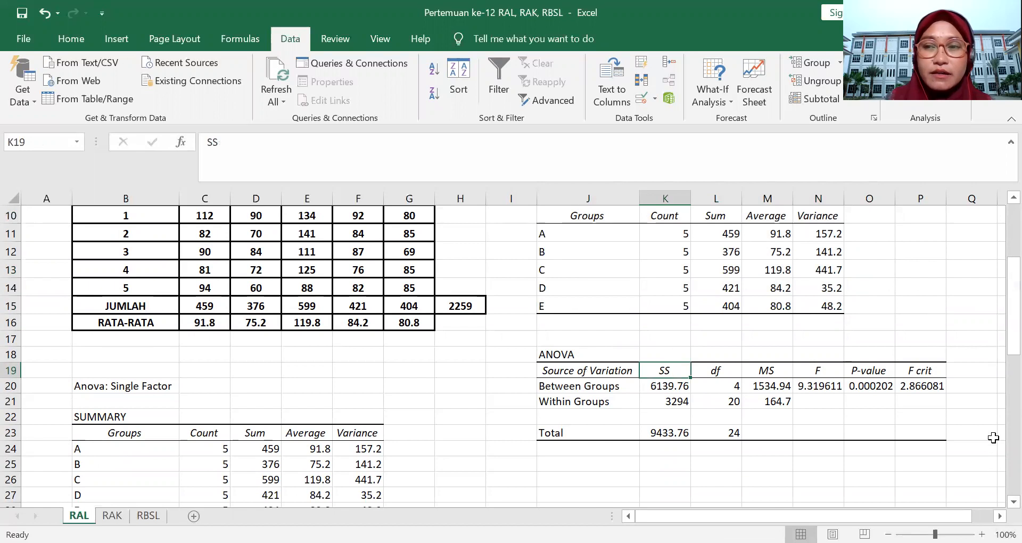
{"action": "left_click_drag", "start_coordinate": [1013, 306], "coordinate": [1013, 341]}
{"action": "left_click", "coordinate": [662, 245]}
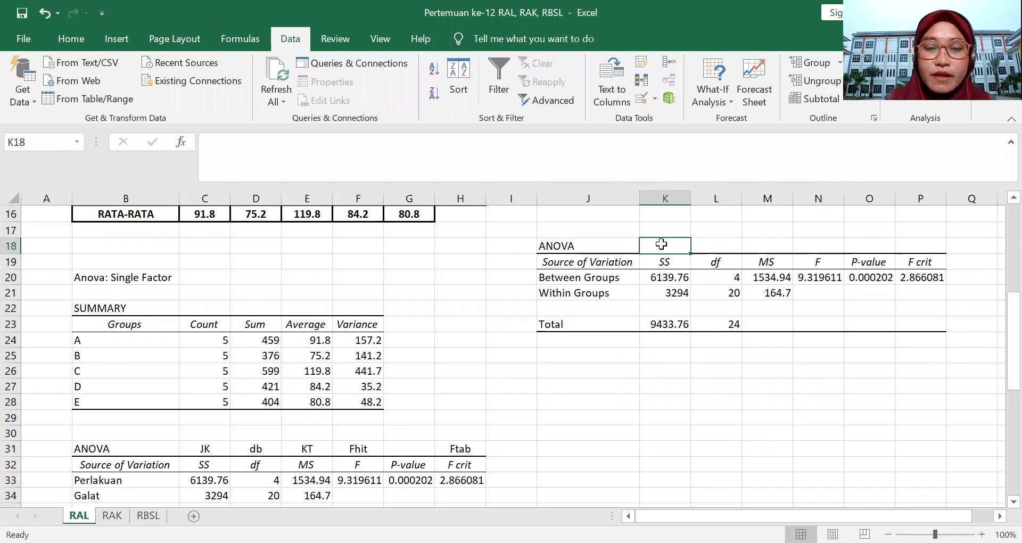
{"action": "type", "text": "JK"}
{"action": "key", "text": "Tab"}
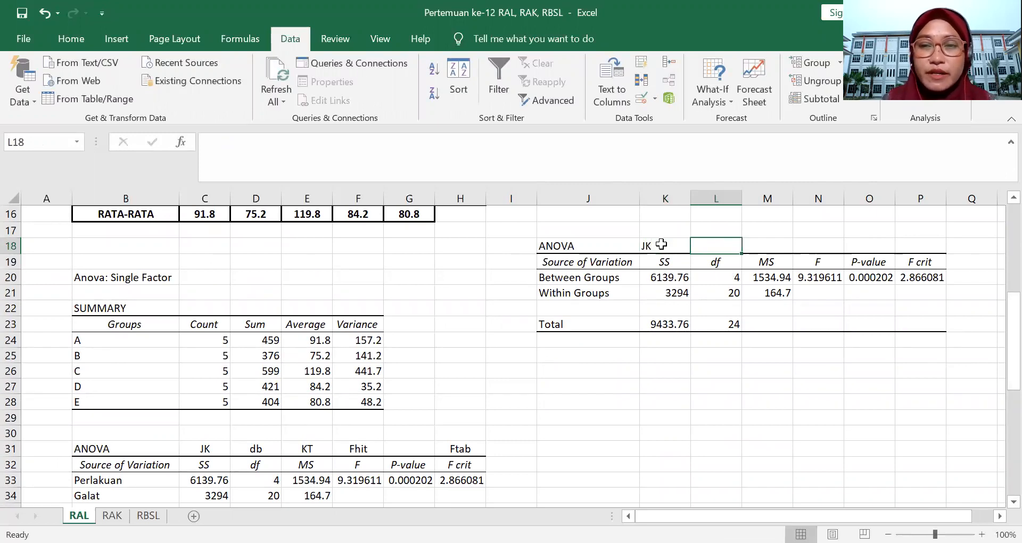
{"action": "type", "text": "db"}
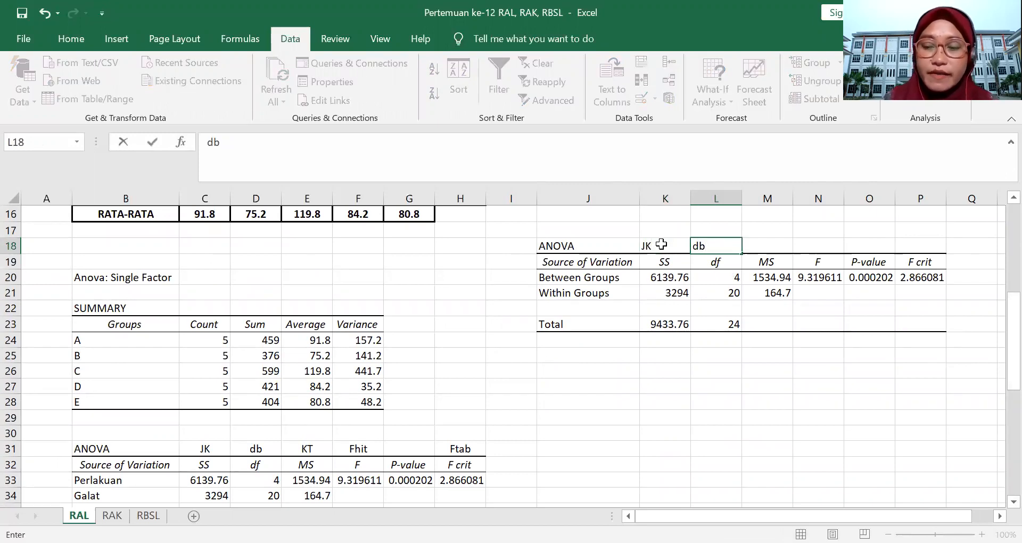
{"action": "key", "text": "Tab"}
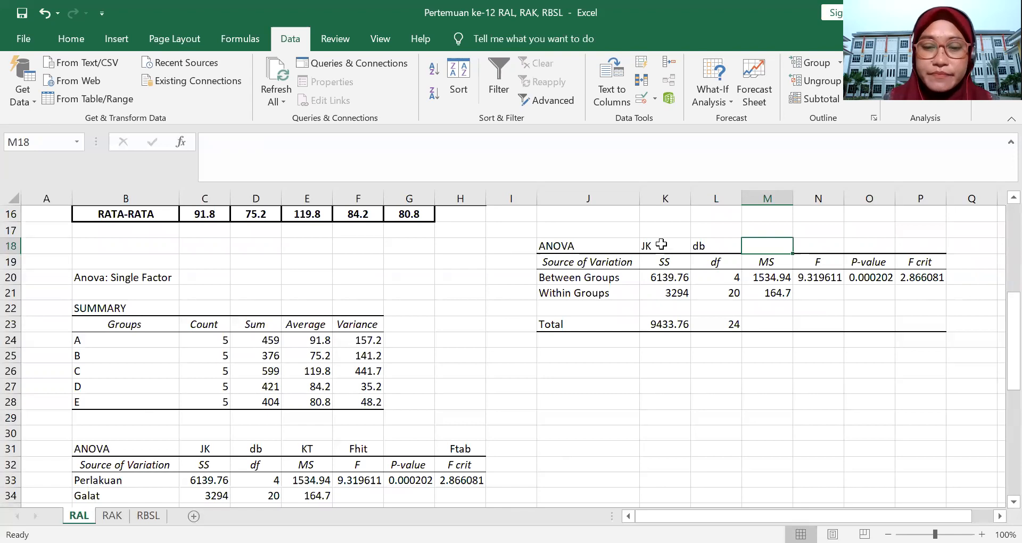
{"action": "type", "text": "KT"}
{"action": "key", "text": "Tab"}
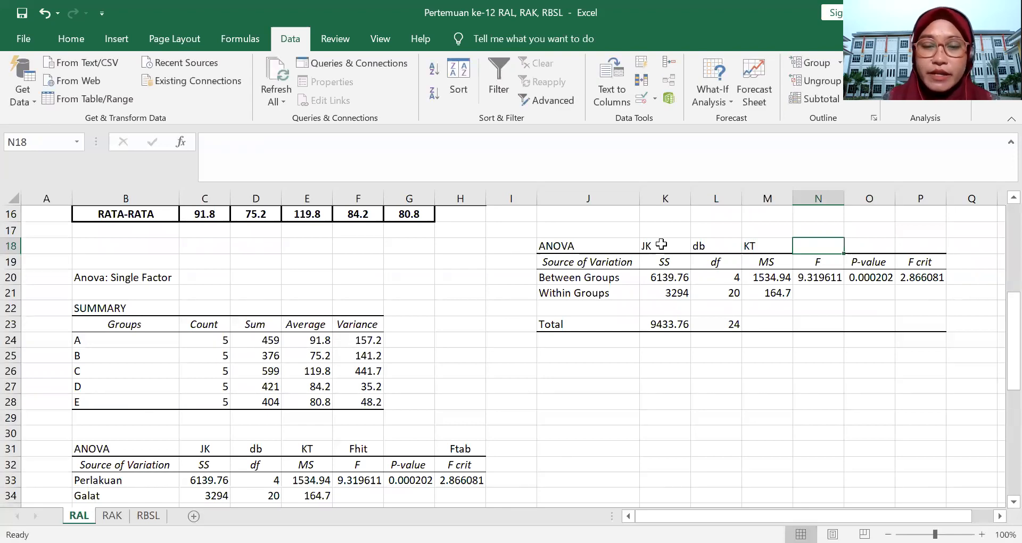
Enter Fhit above the F header and Ftab above the F crit header of the new ANOVA table
{"action": "type", "text": "F"}
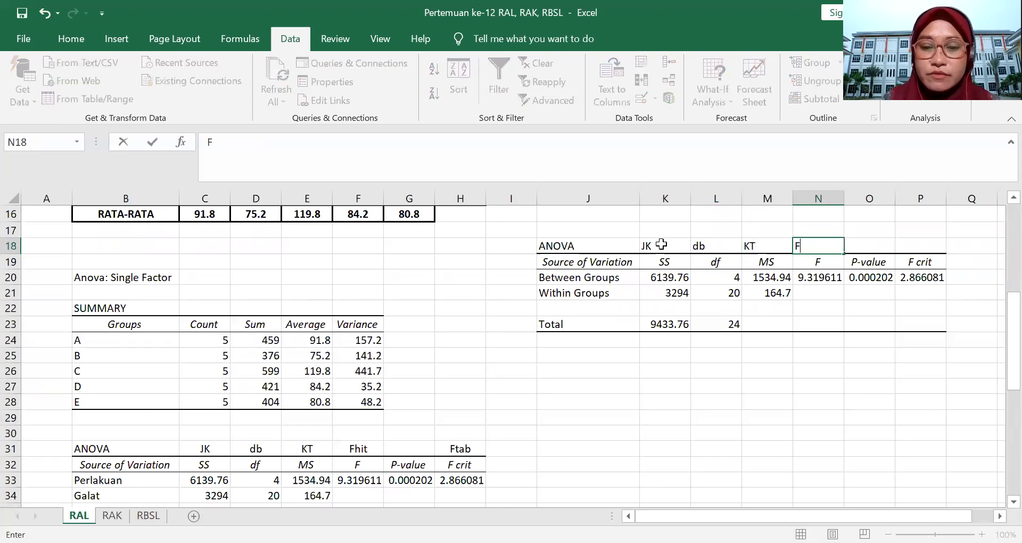
{"action": "type", "text": "hit"}
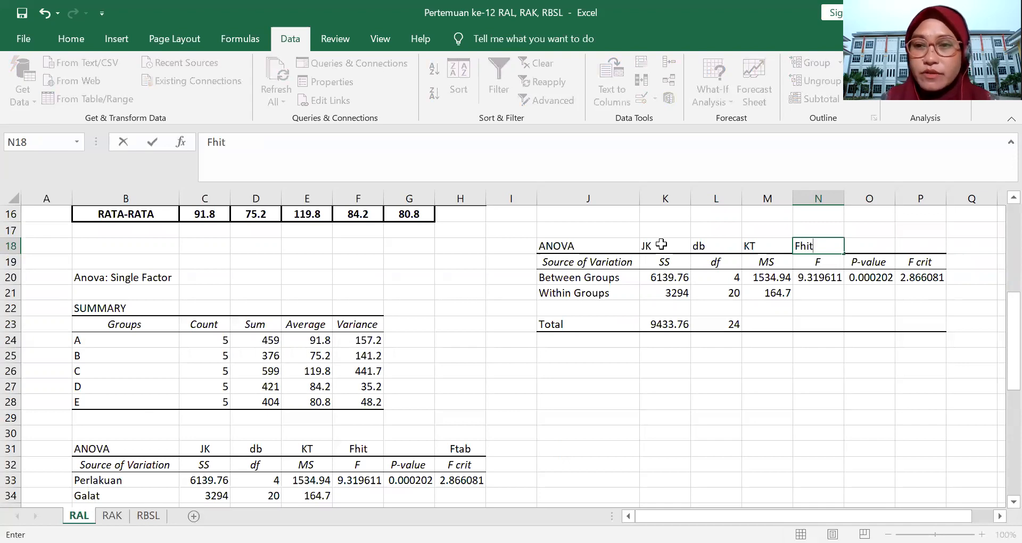
{"action": "key", "text": "Tab"}
{"action": "key", "text": "Tab"}
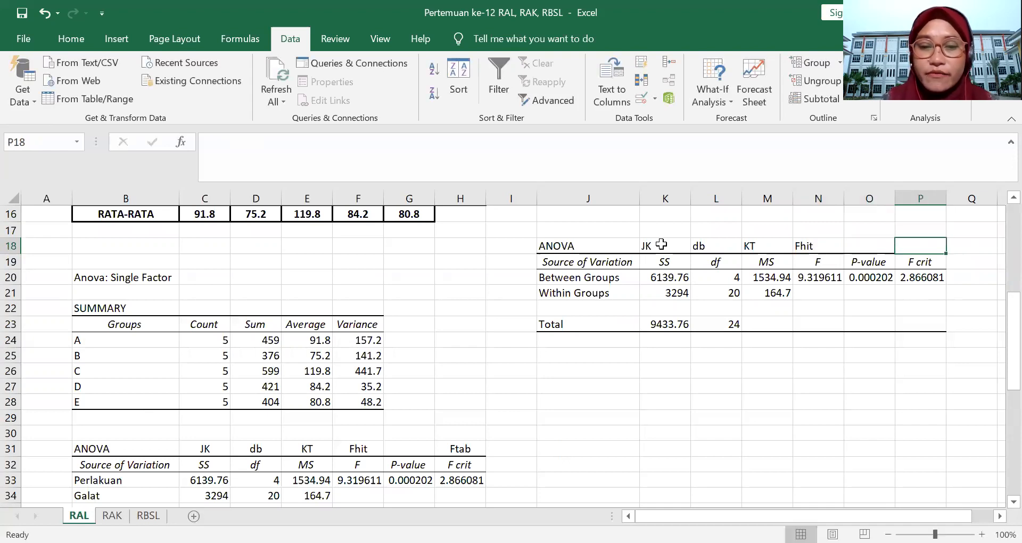
{"action": "type", "text": "Ftab"}
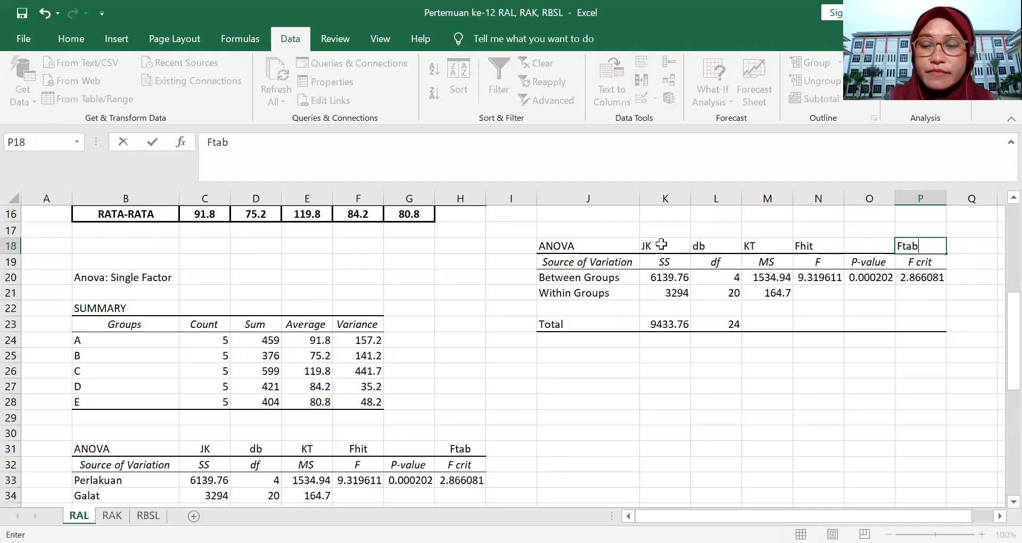
{"action": "key", "text": "Return"}
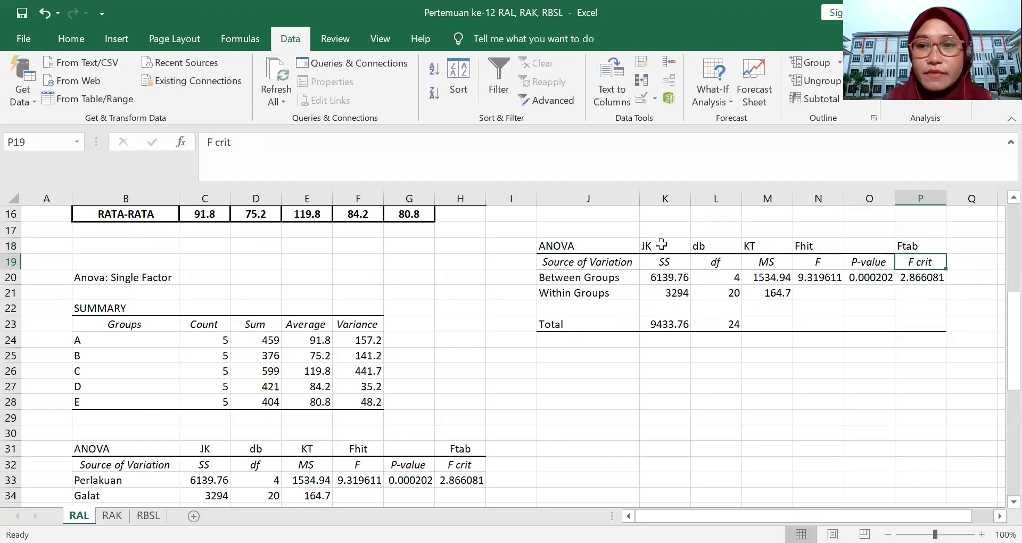
Rename the new ANOVA table's Between Groups row as Perlakuan and its Within Groups row as Galat
{"action": "left_click", "coordinate": [588, 278]}
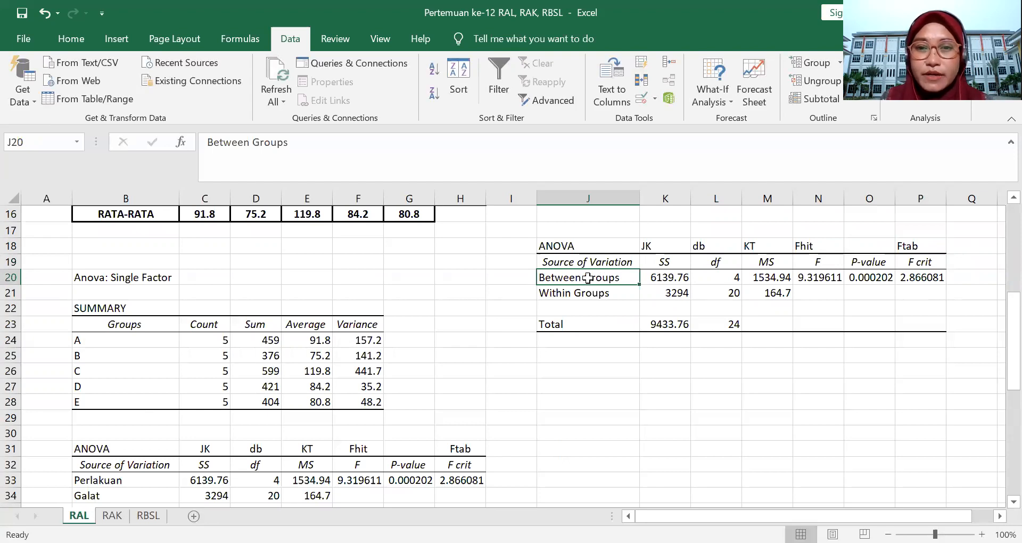
{"action": "type", "text": "P"}
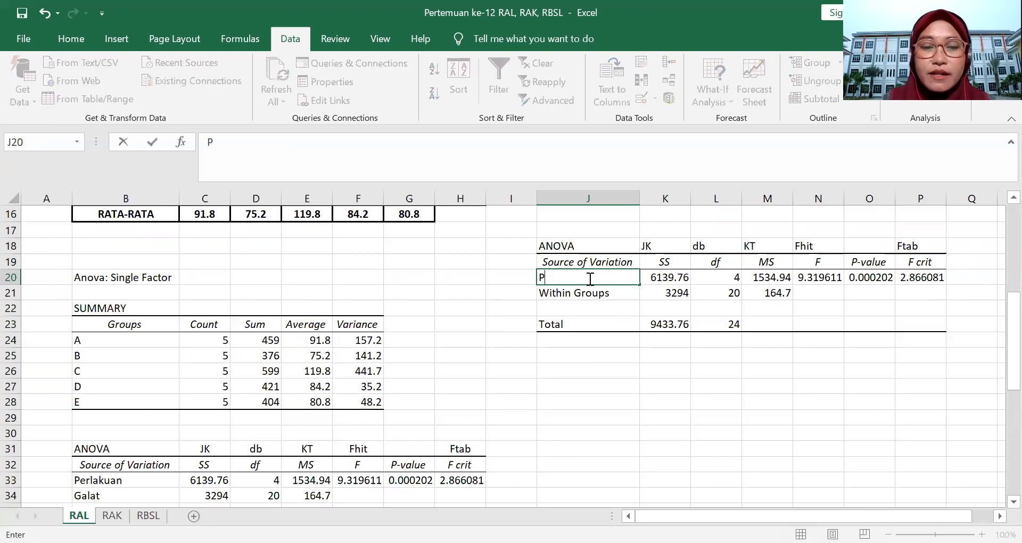
{"action": "type", "text": "erlakuan"}
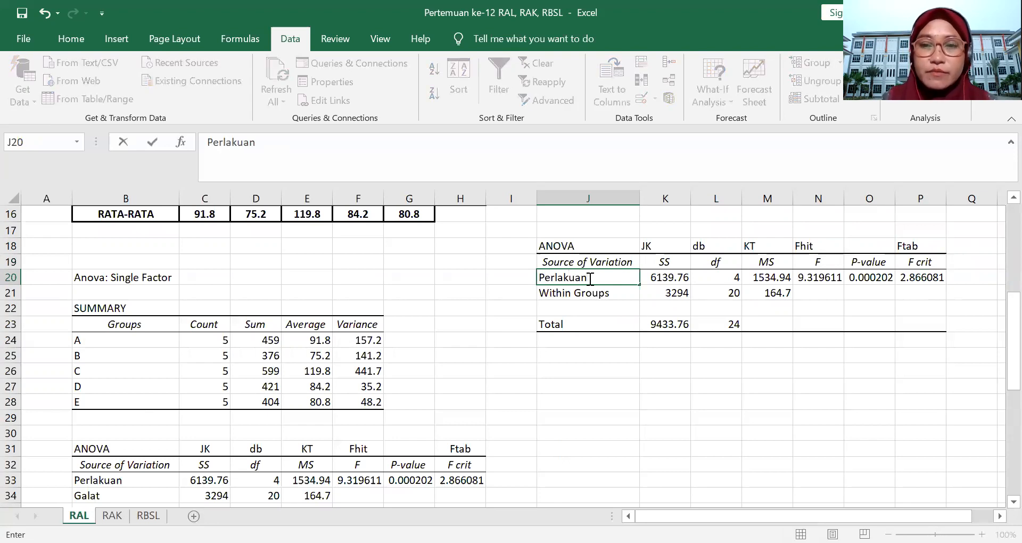
{"action": "key", "text": "Return"}
{"action": "type", "text": "Galat"}
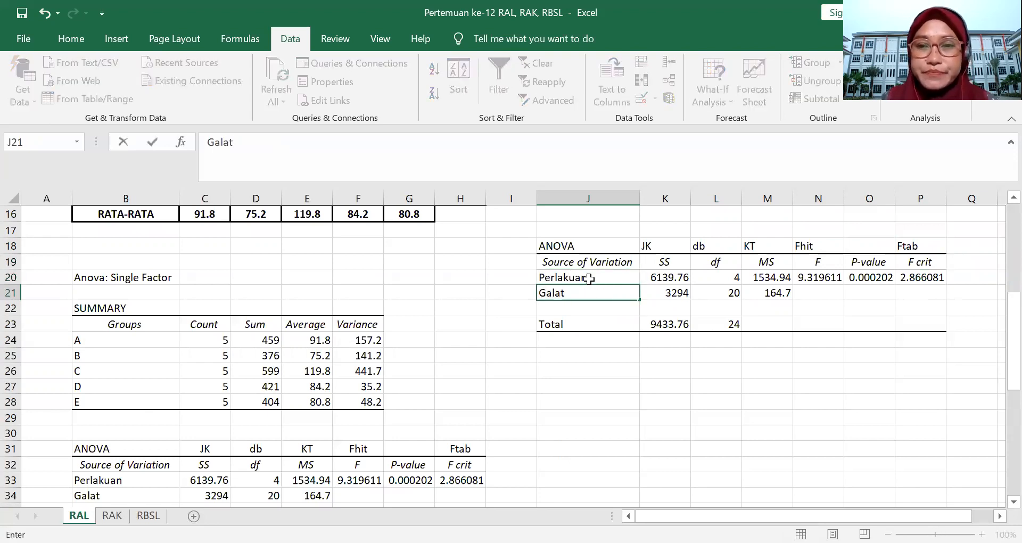
{"action": "key", "text": "Return"}
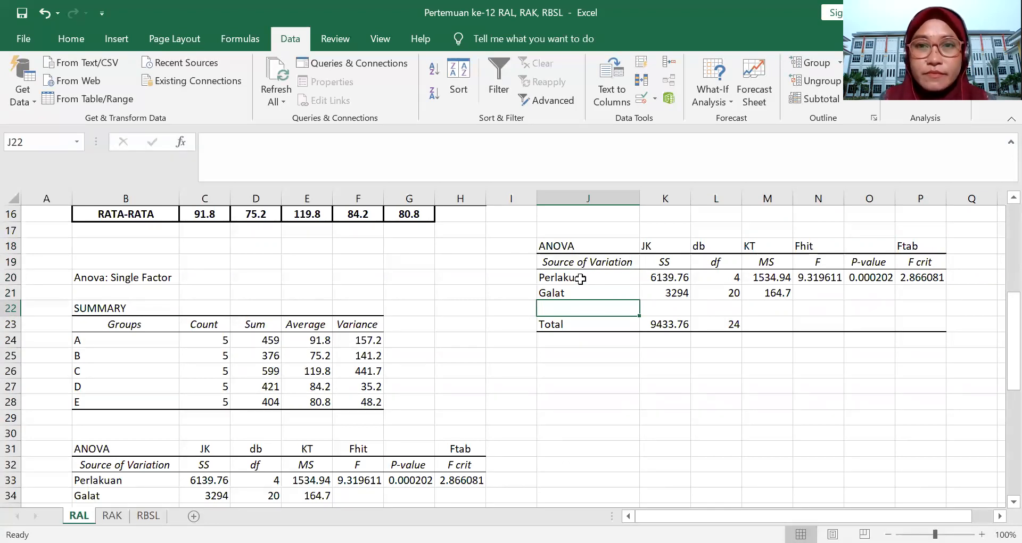
Review the significance criteria and the Kesimpulan text below the older ANOVA table in columns B to H
{"action": "left_click", "coordinate": [574, 278]}
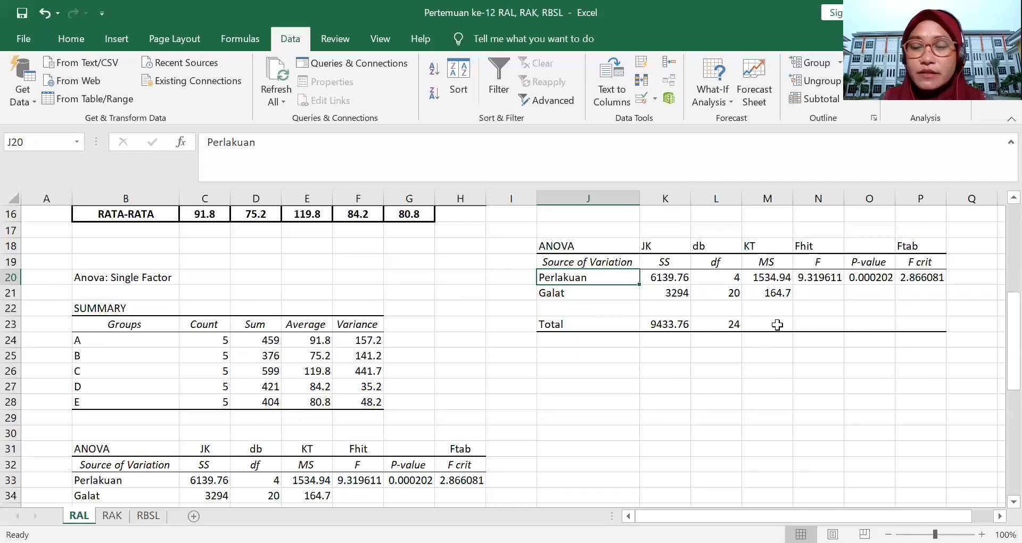
{"action": "scroll", "coordinate": [777, 324], "scroll_direction": "down", "scroll_amount": 1}
{"action": "scroll", "coordinate": [778, 325], "scroll_direction": "down", "scroll_amount": 1}
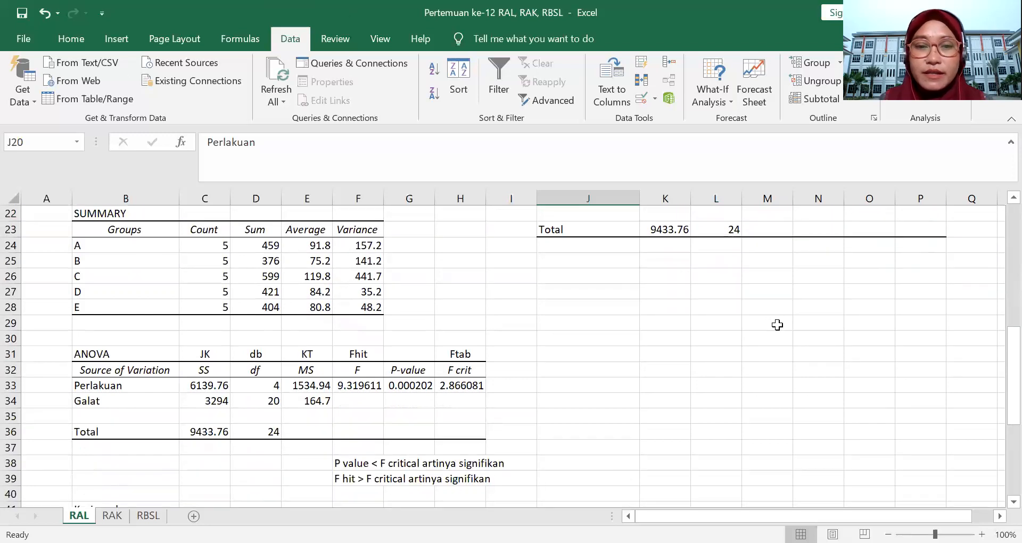
{"action": "scroll", "coordinate": [777, 325], "scroll_direction": "down", "scroll_amount": 1}
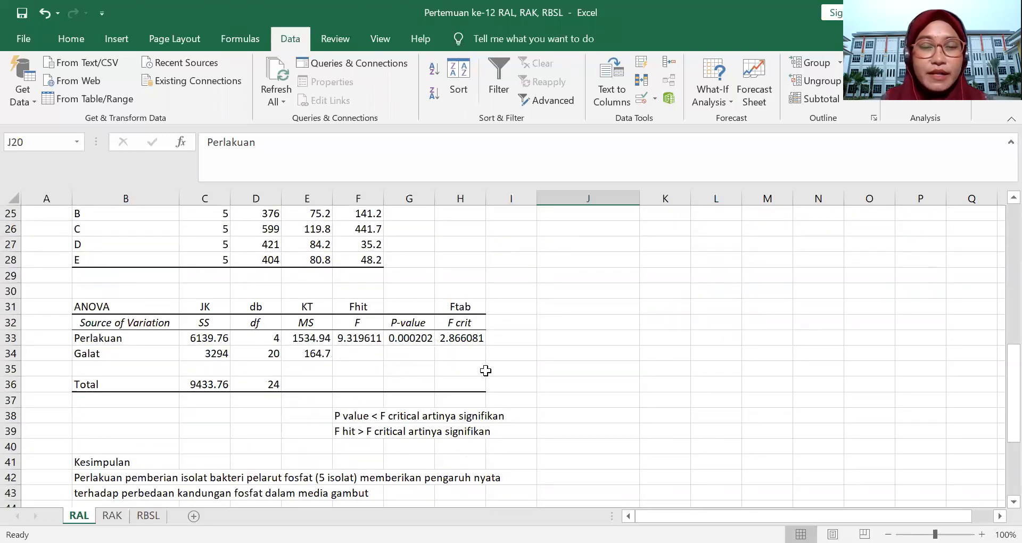
Compare the P-value and Fhit with Ftab in the older ANOVA table against the significance criteria in F38 and F39
{"action": "scroll", "coordinate": [484, 372], "scroll_direction": "down", "scroll_amount": 1}
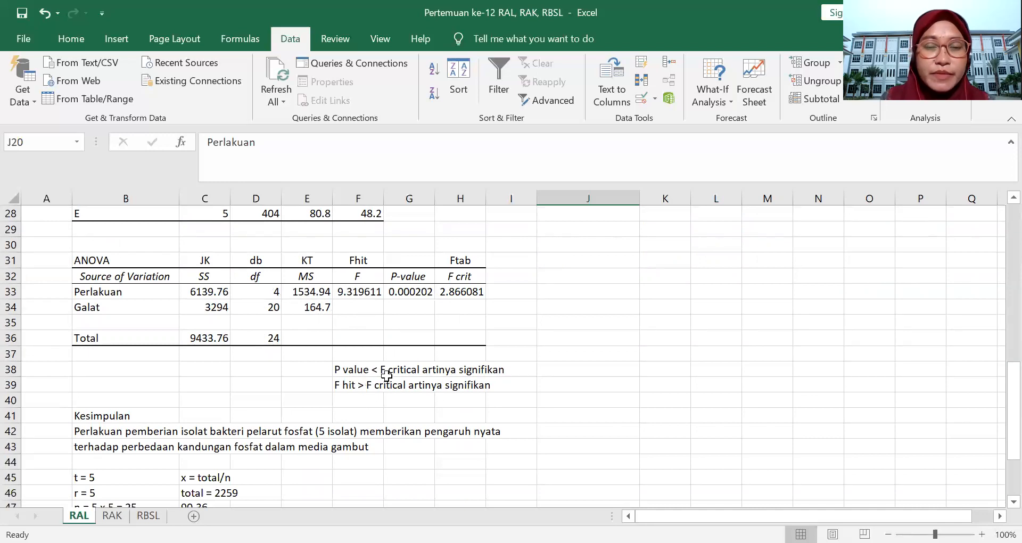
{"action": "left_click", "coordinate": [355, 370]}
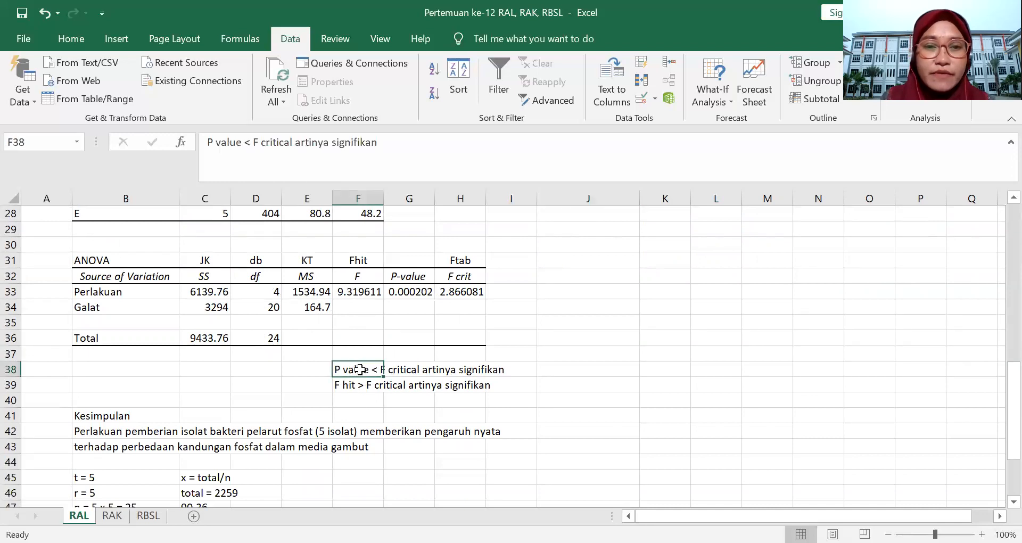
{"action": "left_click", "coordinate": [472, 372]}
{"action": "left_click", "coordinate": [416, 292]}
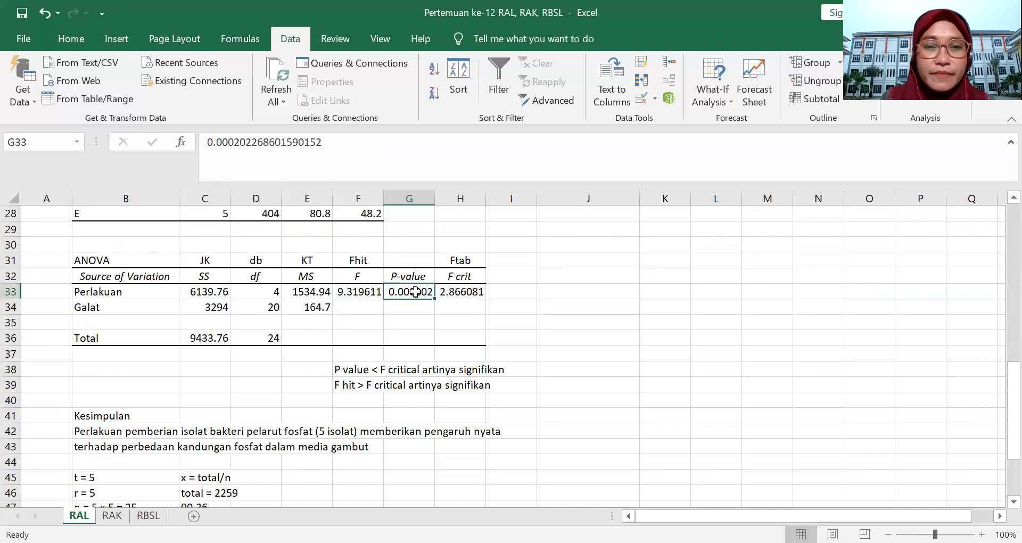
{"action": "left_click", "coordinate": [458, 292]}
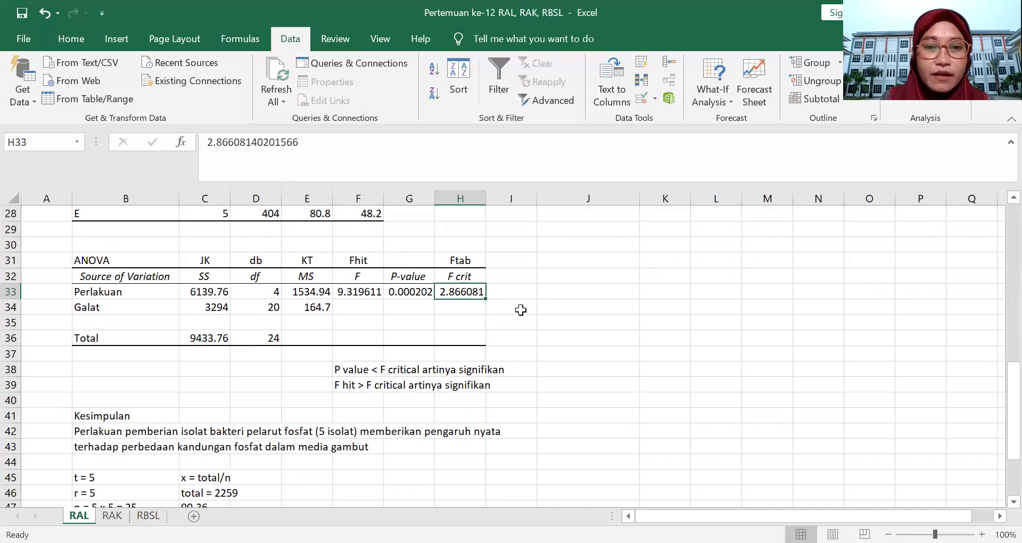
{"action": "left_click", "coordinate": [352, 292]}
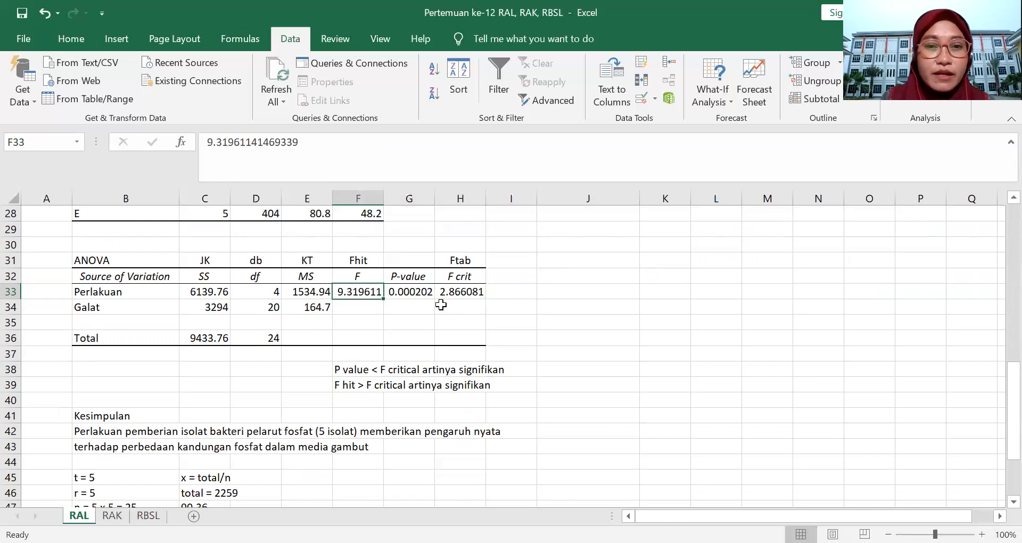
{"action": "left_click", "coordinate": [461, 292]}
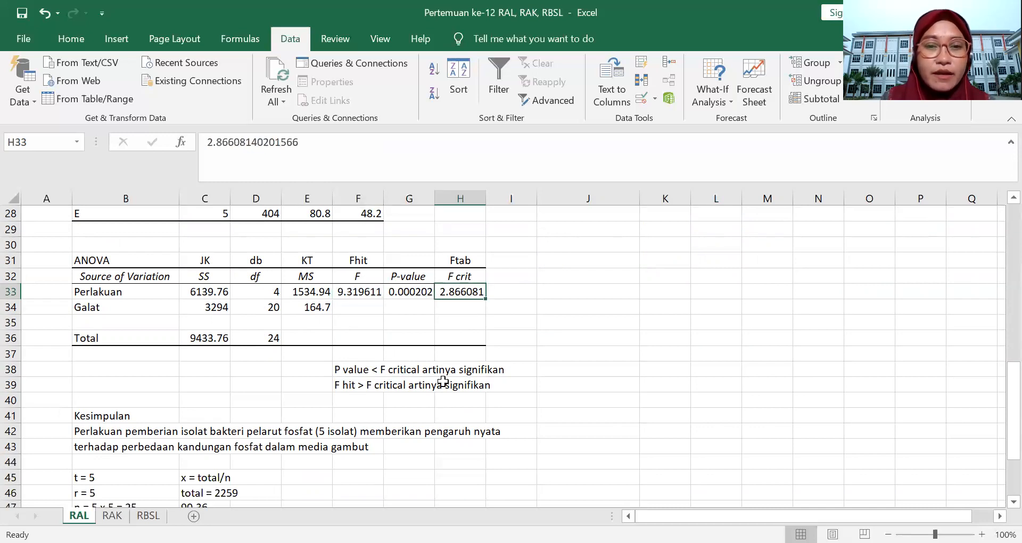
{"action": "left_click_drag", "start_coordinate": [348, 367], "coordinate": [495, 386]}
{"action": "left_click", "coordinate": [616, 341]}
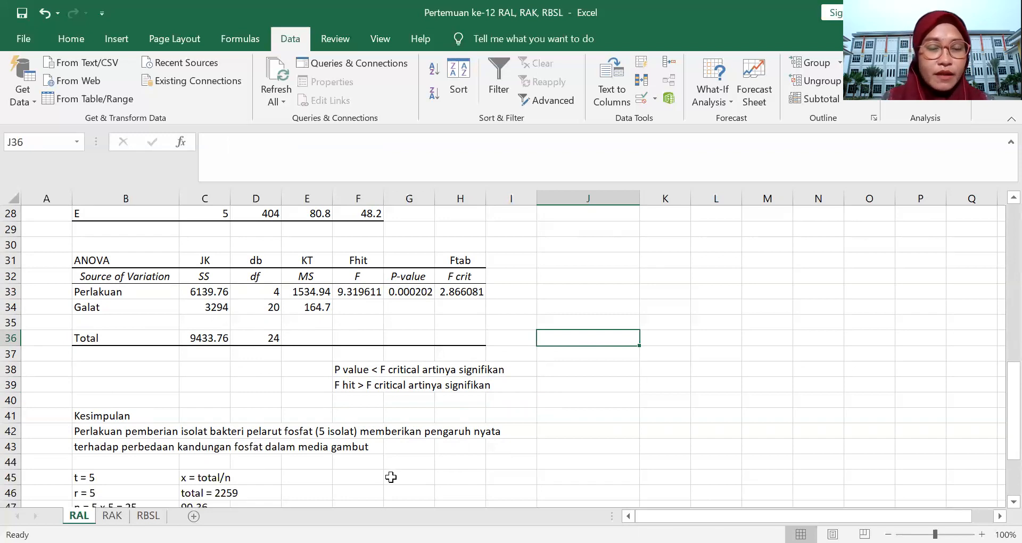
Examine the KK formula in row 48 and its text box below the Kesimpulan text
{"action": "scroll", "coordinate": [391, 477], "scroll_direction": "down", "scroll_amount": 1}
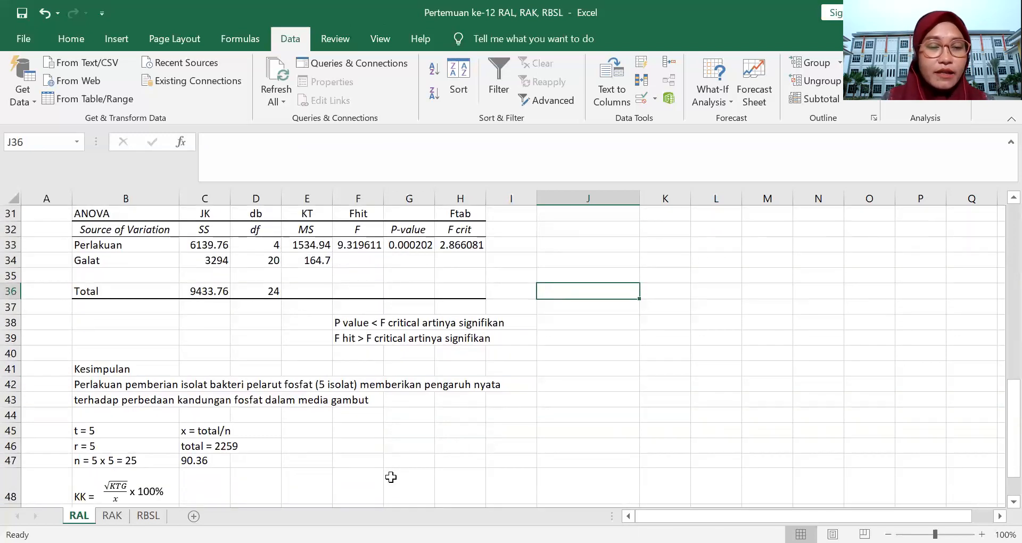
{"action": "scroll", "coordinate": [391, 478], "scroll_direction": "down", "scroll_amount": 1}
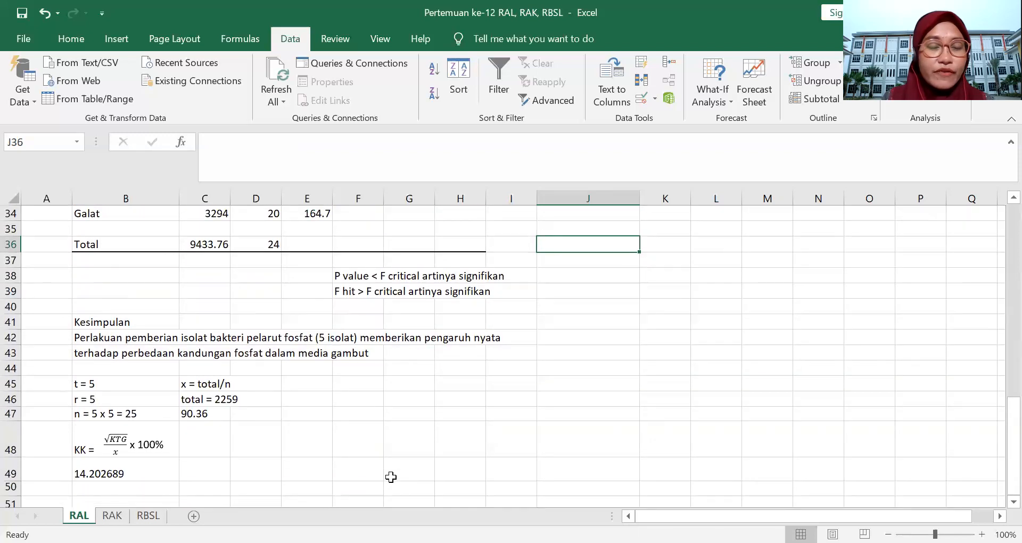
{"action": "left_click", "coordinate": [79, 450]}
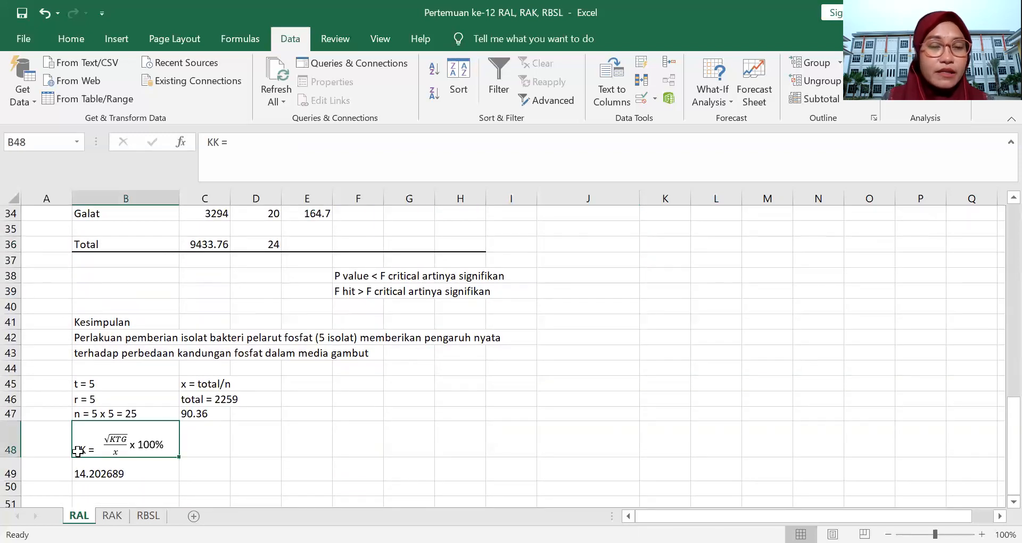
{"action": "left_click", "coordinate": [130, 446]}
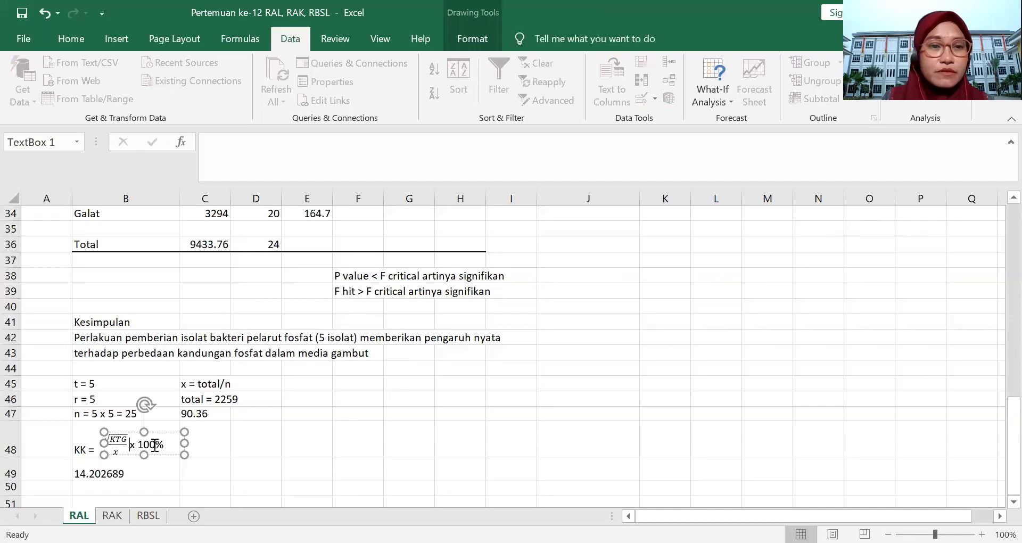
{"action": "left_click", "coordinate": [461, 43]}
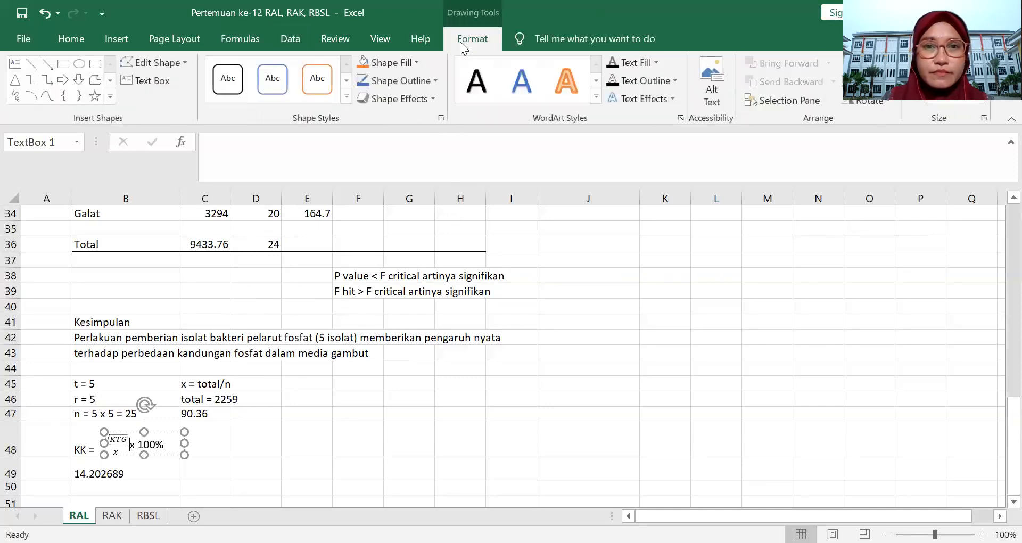
{"action": "left_click", "coordinate": [142, 442]}
{"action": "left_click", "coordinate": [346, 38]}
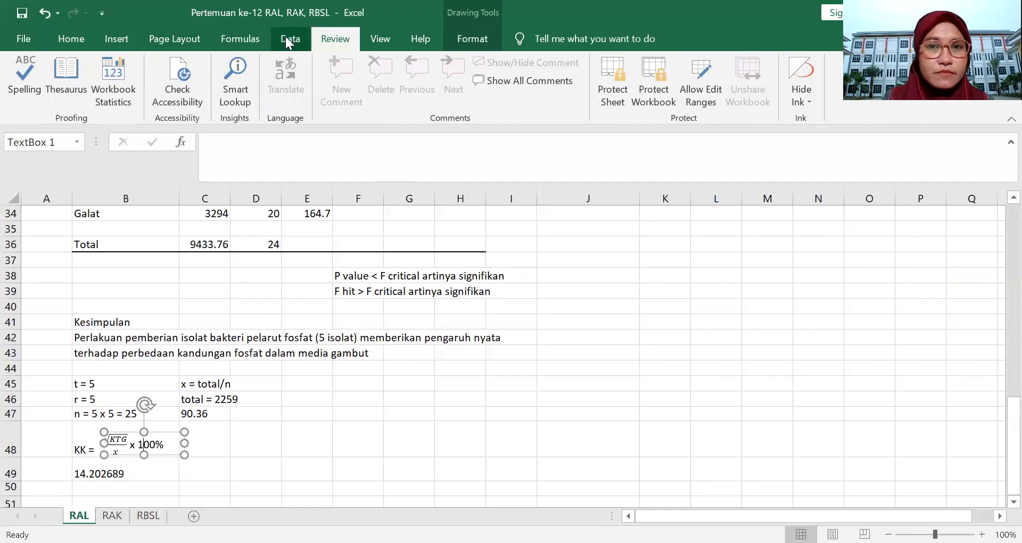
{"action": "left_click", "coordinate": [288, 38]}
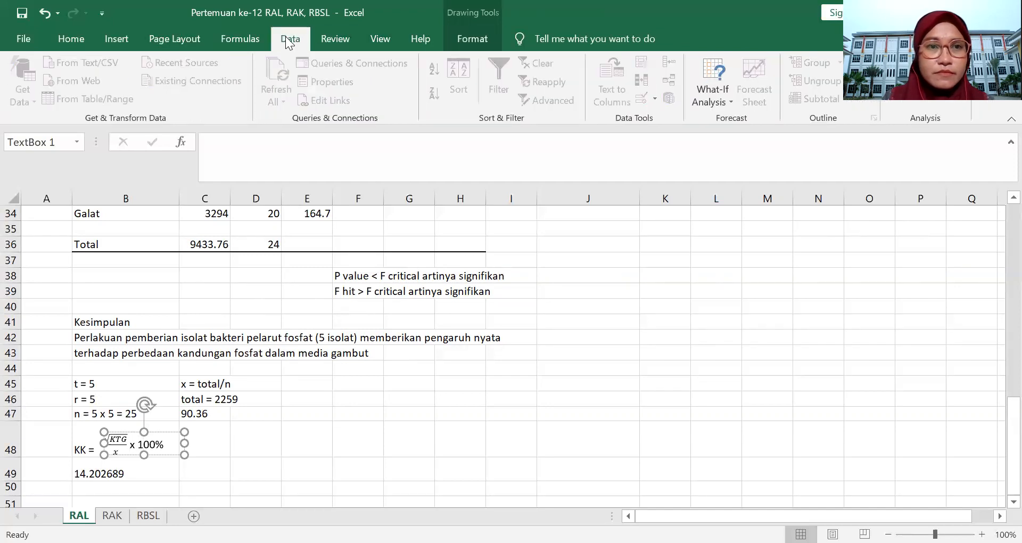
{"action": "left_click", "coordinate": [120, 38]}
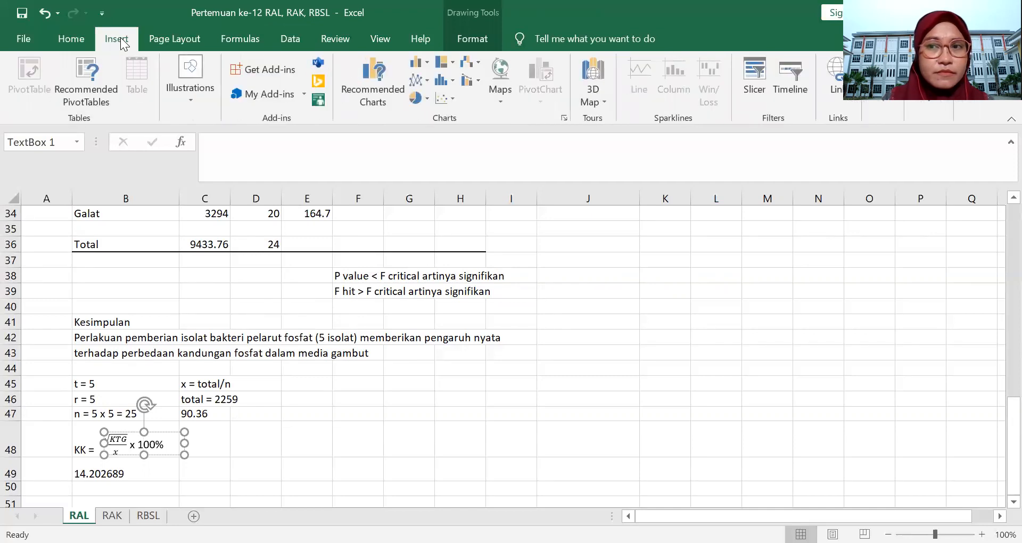
{"action": "left_click", "coordinate": [68, 40]}
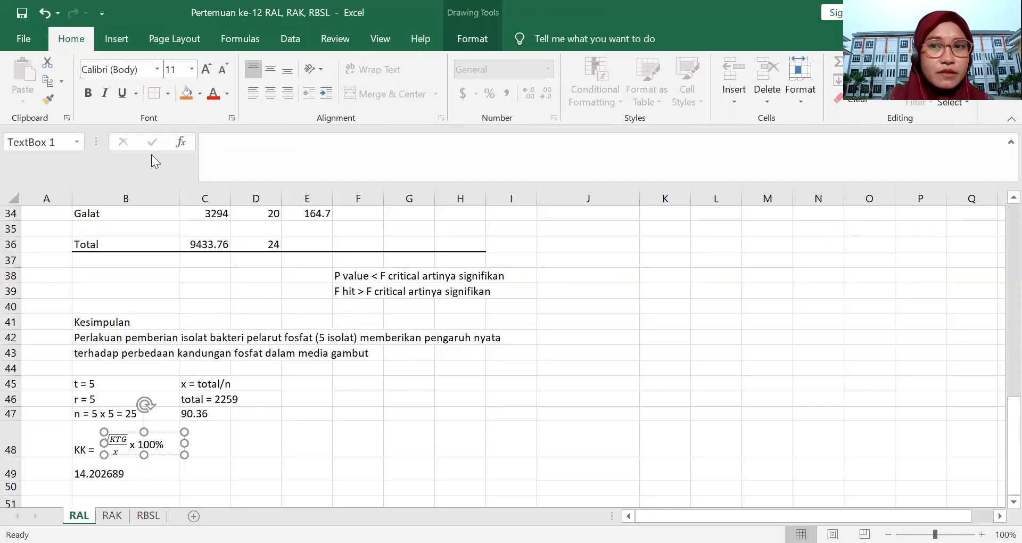
{"action": "left_click", "coordinate": [176, 434]}
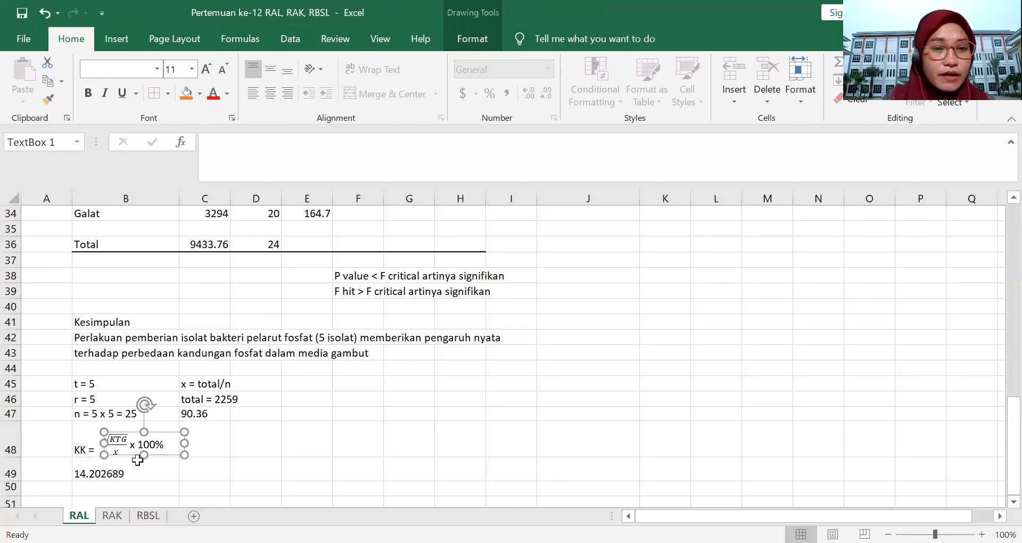
Trace the t, r, n and x = total/n entries in rows 45 to 47 back to the data table and its grand total
{"action": "left_click", "coordinate": [94, 387]}
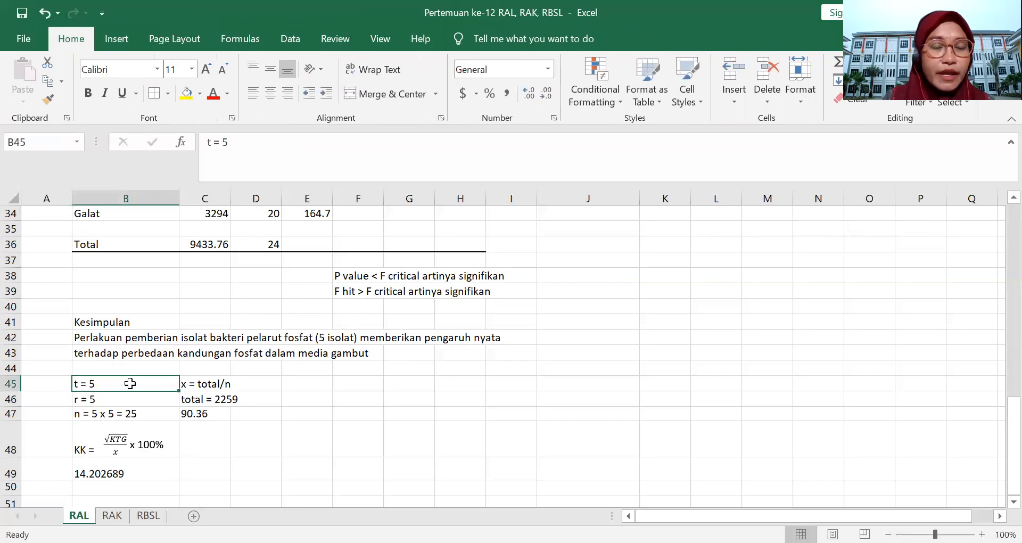
{"action": "scroll", "coordinate": [153, 379], "scroll_direction": "up", "scroll_amount": 7}
{"action": "scroll", "coordinate": [153, 379], "scroll_direction": "up", "scroll_amount": 3}
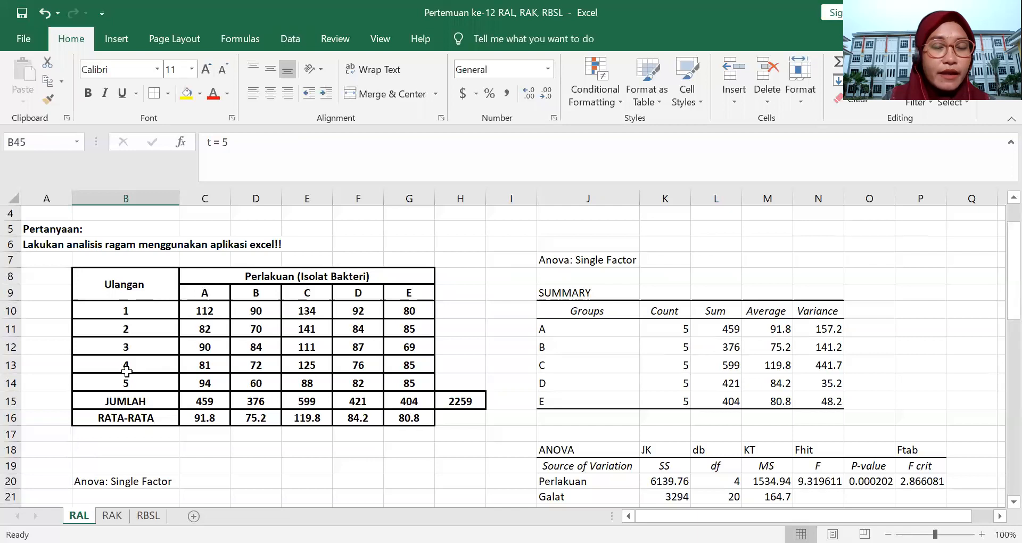
{"action": "scroll", "coordinate": [127, 367], "scroll_direction": "down", "scroll_amount": 9}
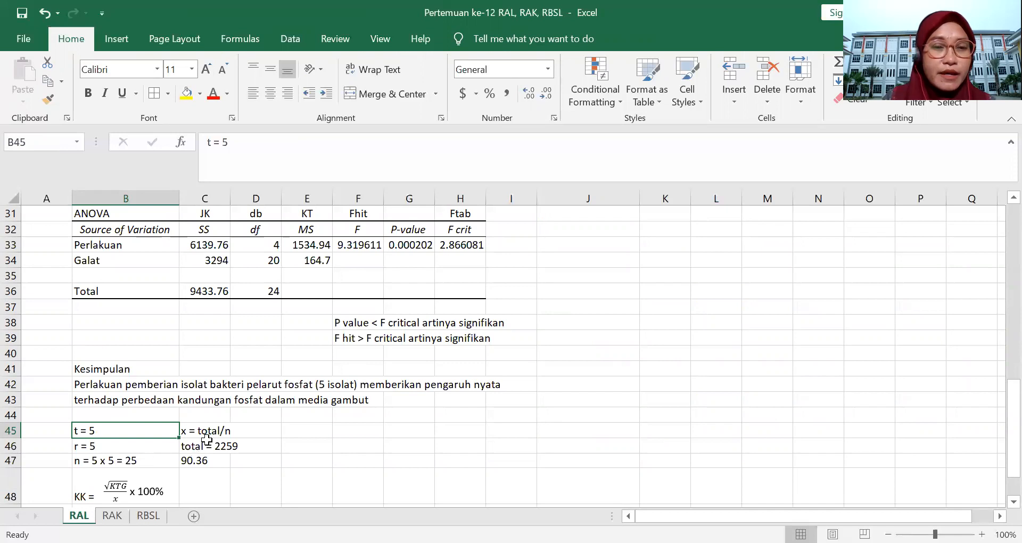
{"action": "left_click", "coordinate": [191, 430]}
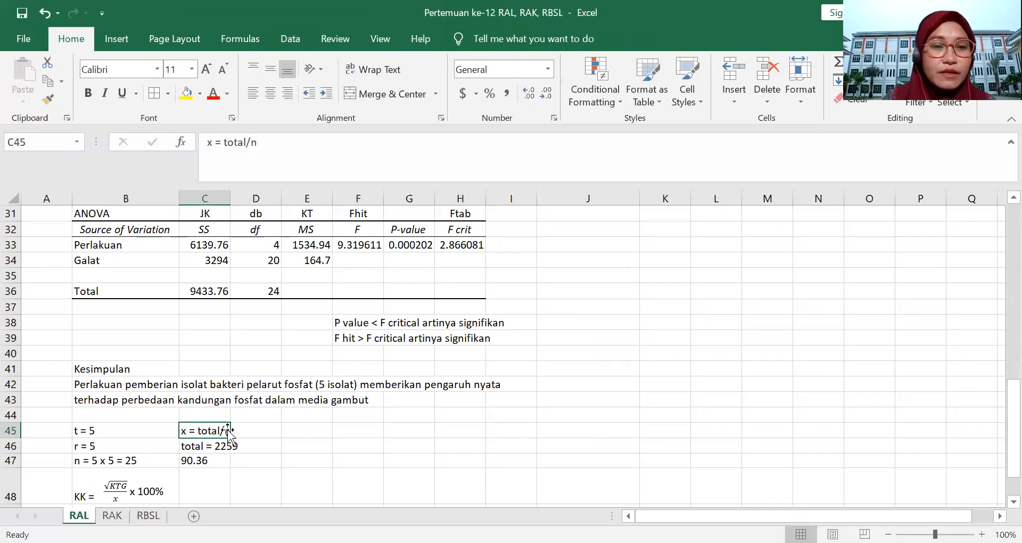
{"action": "left_click", "coordinate": [201, 450]}
{"action": "scroll", "coordinate": [429, 381], "scroll_direction": "up", "scroll_amount": 4}
{"action": "scroll", "coordinate": [431, 376], "scroll_direction": "up", "scroll_amount": 4}
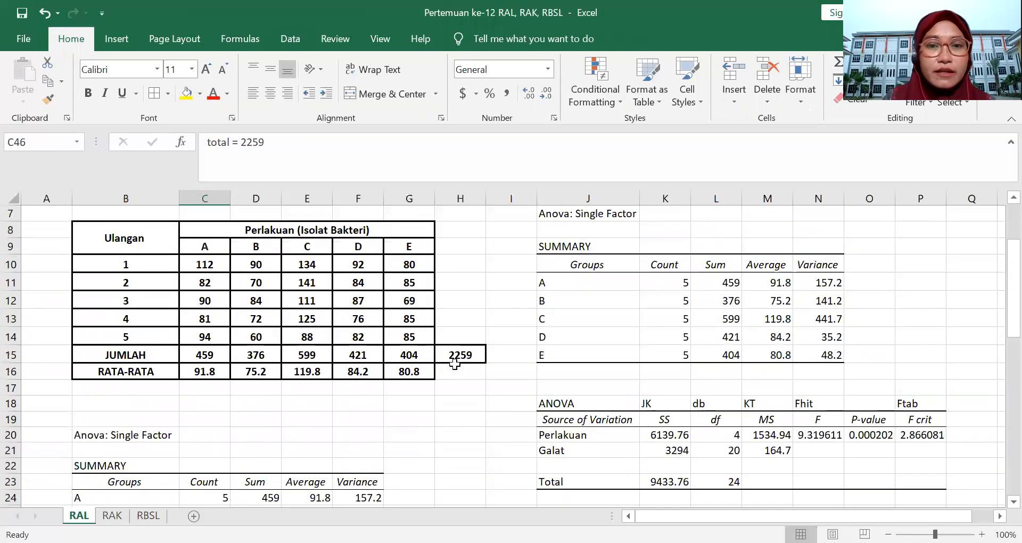
{"action": "left_click", "coordinate": [461, 355]}
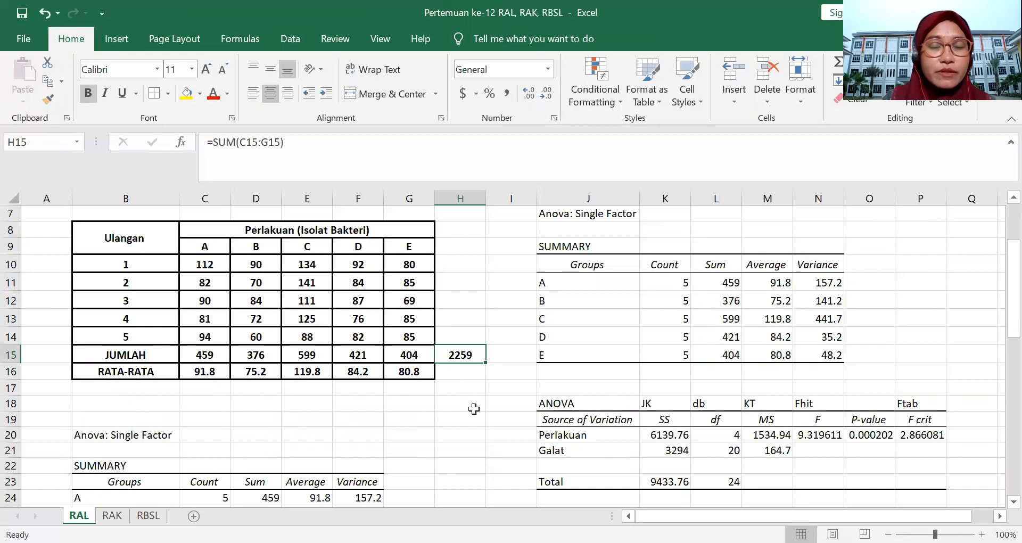
{"action": "scroll", "coordinate": [474, 408], "scroll_direction": "down", "scroll_amount": 8}
{"action": "scroll", "coordinate": [474, 409], "scroll_direction": "down", "scroll_amount": 2}
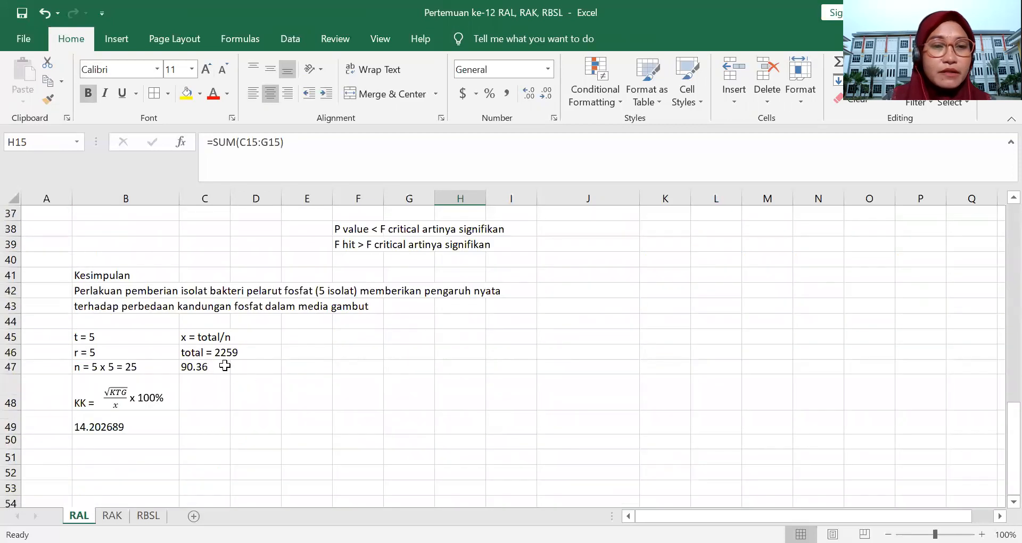
{"action": "left_click", "coordinate": [207, 367]}
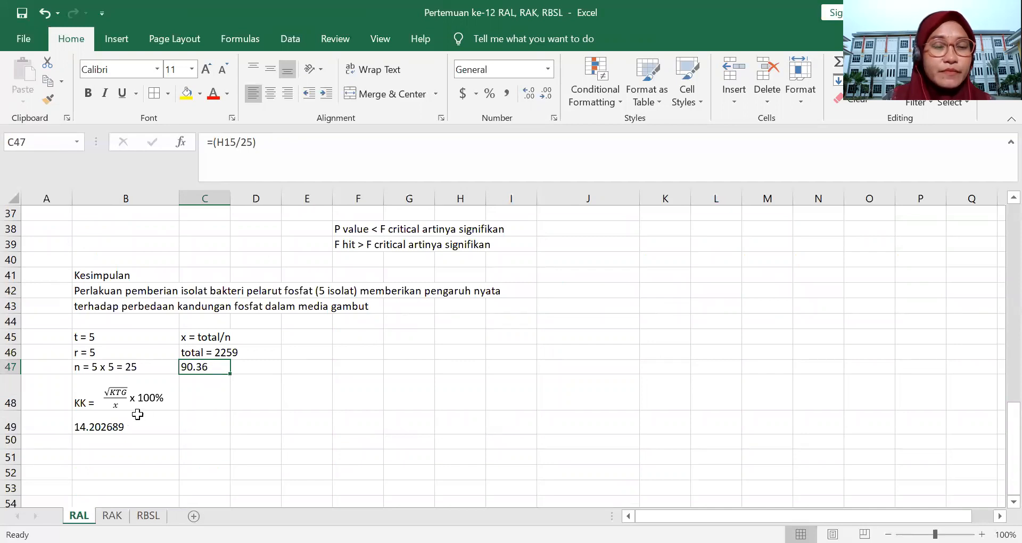
Inspect the KK calculation in B49 and trace its references to the Galat mean square in E34 and the mean in C47
{"action": "left_click", "coordinate": [101, 427]}
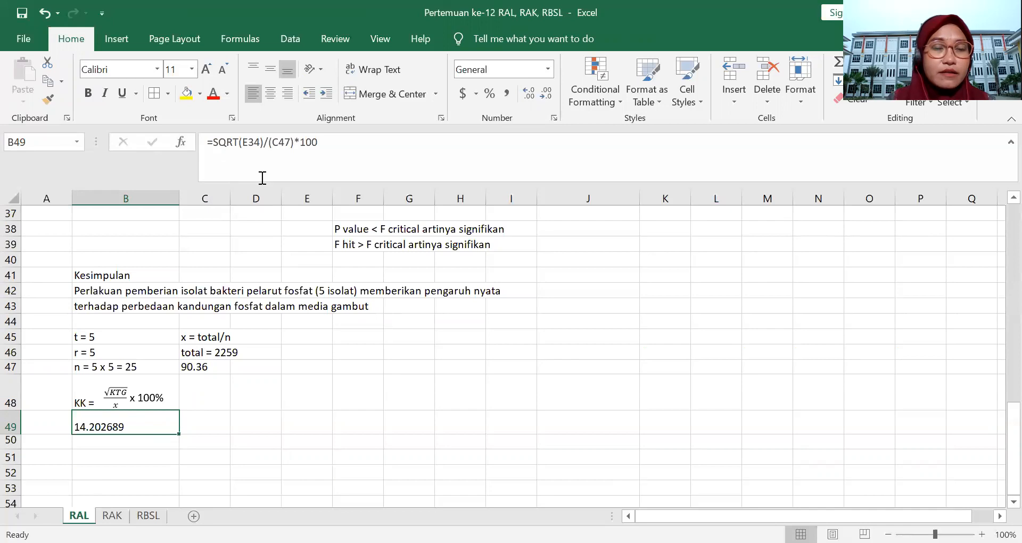
{"action": "left_click", "coordinate": [341, 141]}
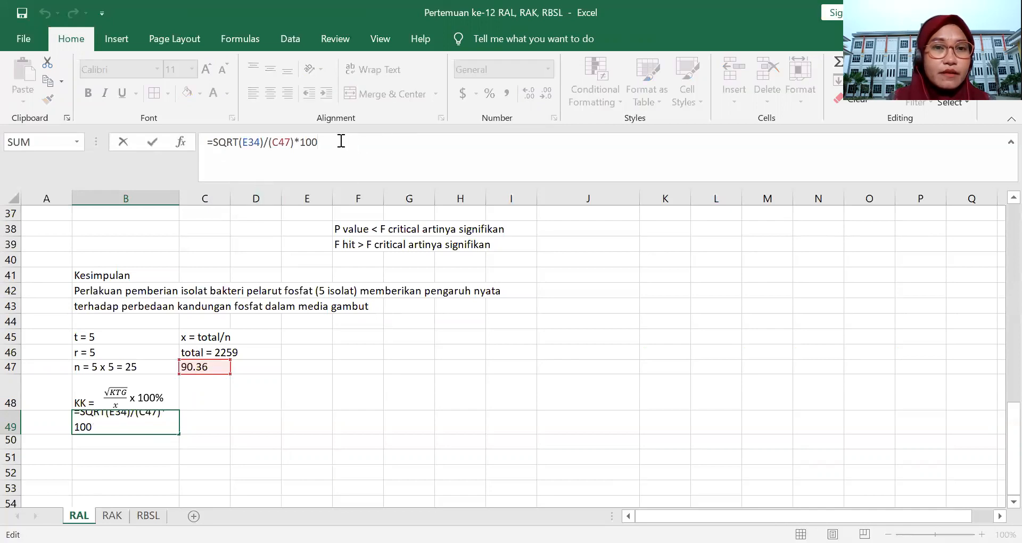
{"action": "left_click", "coordinate": [262, 143]}
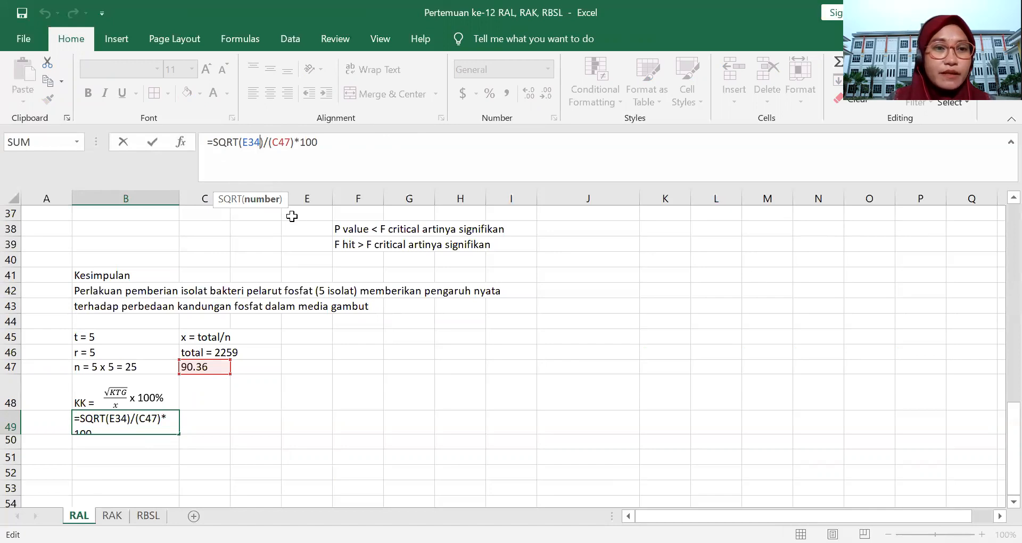
{"action": "scroll", "coordinate": [301, 227], "scroll_direction": "up", "scroll_amount": 3}
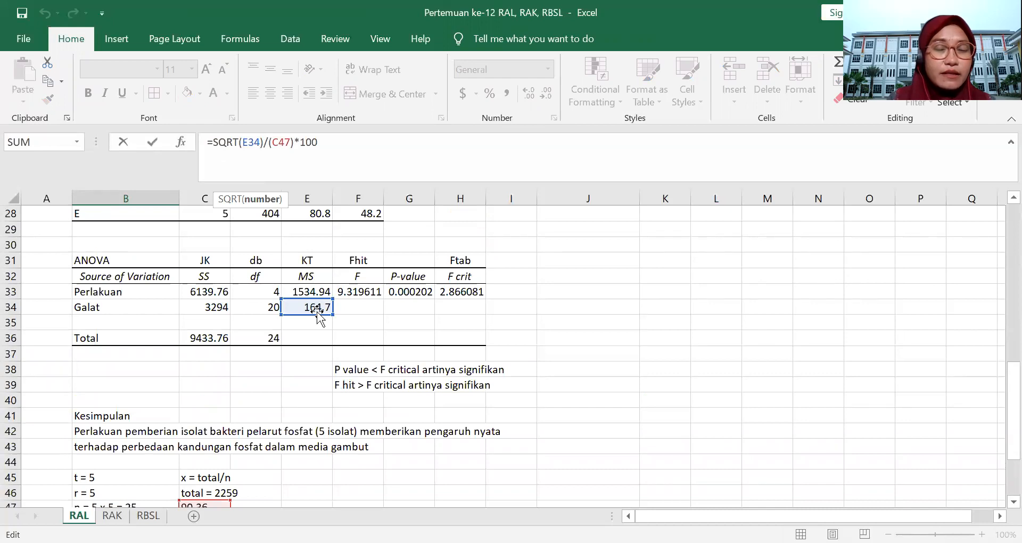
{"action": "scroll", "coordinate": [319, 314], "scroll_direction": "down", "scroll_amount": 2}
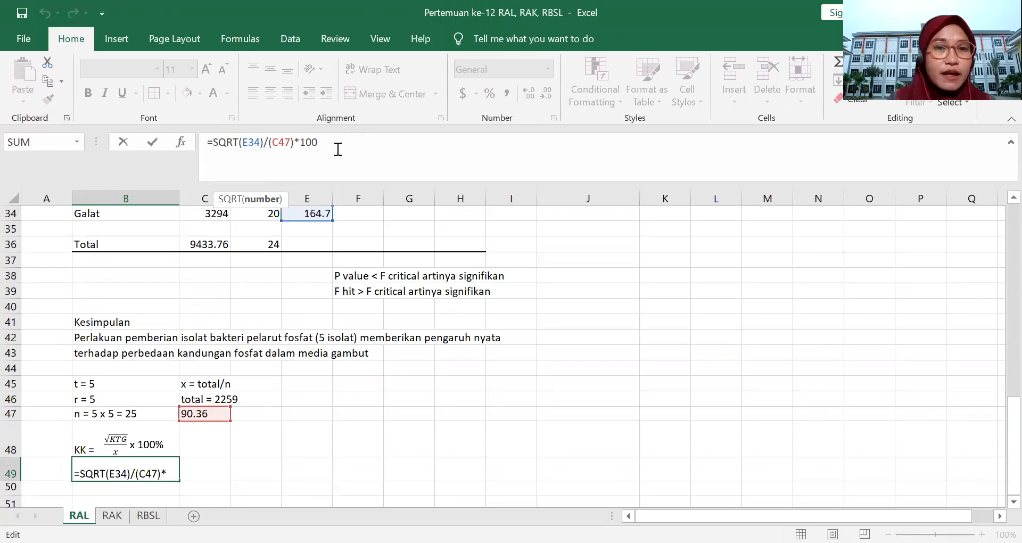
{"action": "key", "text": "Return"}
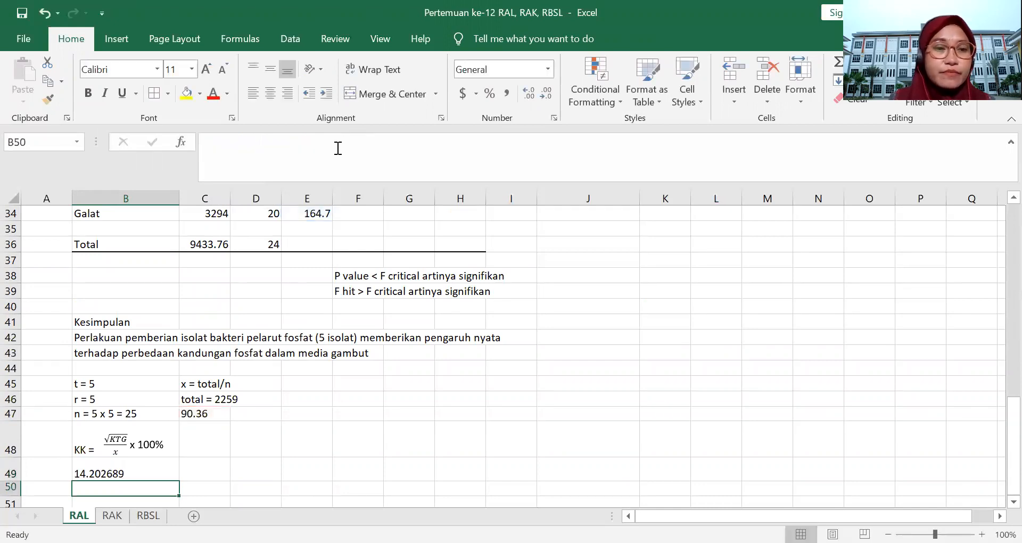
Format the KK result in B49 as Number with 2 decimal places
{"action": "left_click", "coordinate": [139, 476]}
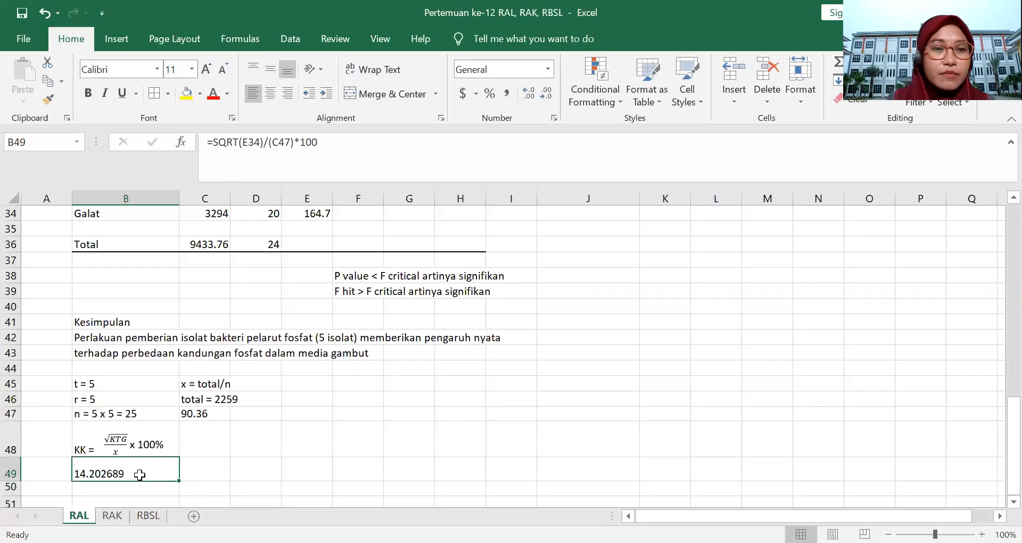
{"action": "right_click", "coordinate": [140, 475]}
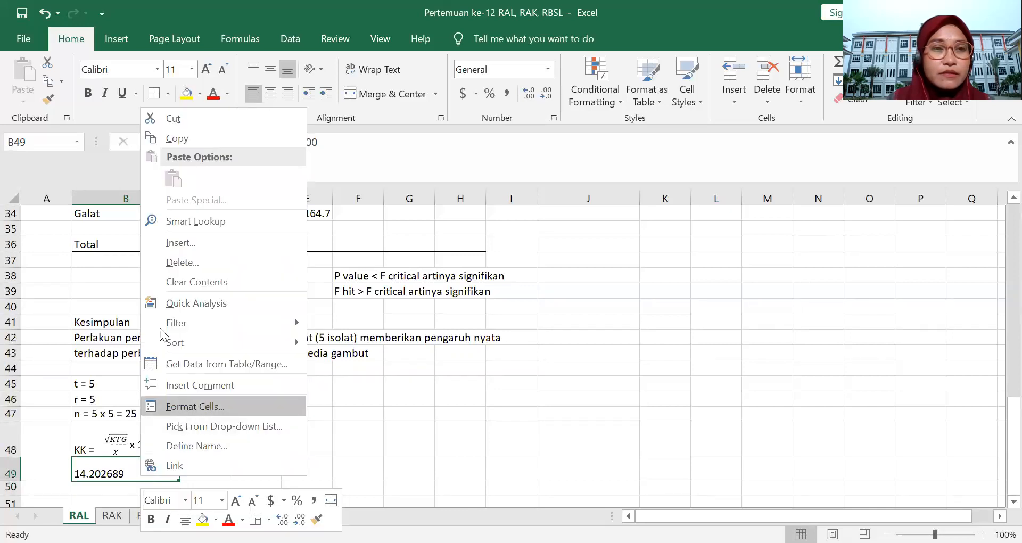
{"action": "left_click", "coordinate": [183, 407]}
{"action": "left_click", "coordinate": [34, 166]}
{"action": "left_click", "coordinate": [52, 216]}
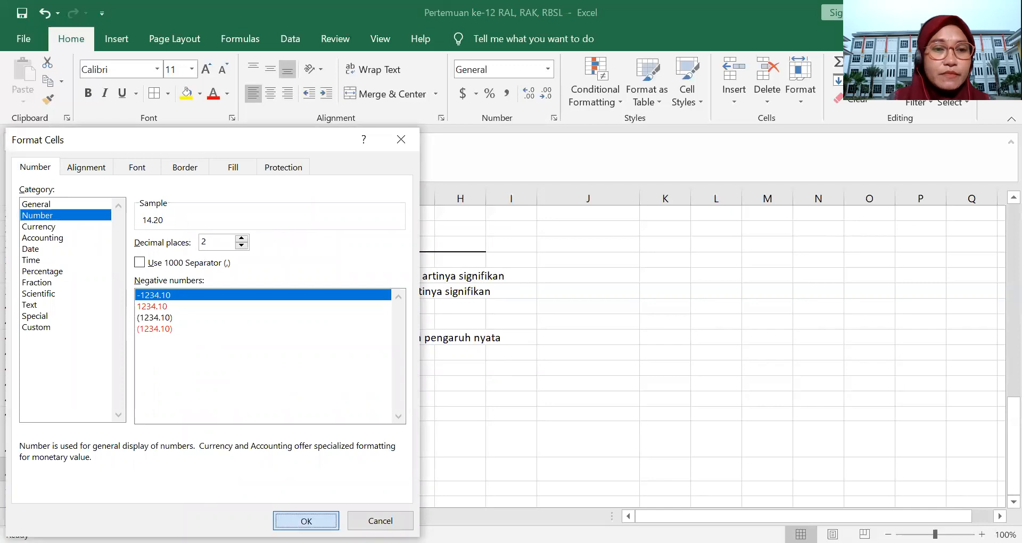
{"action": "left_click", "coordinate": [306, 521]}
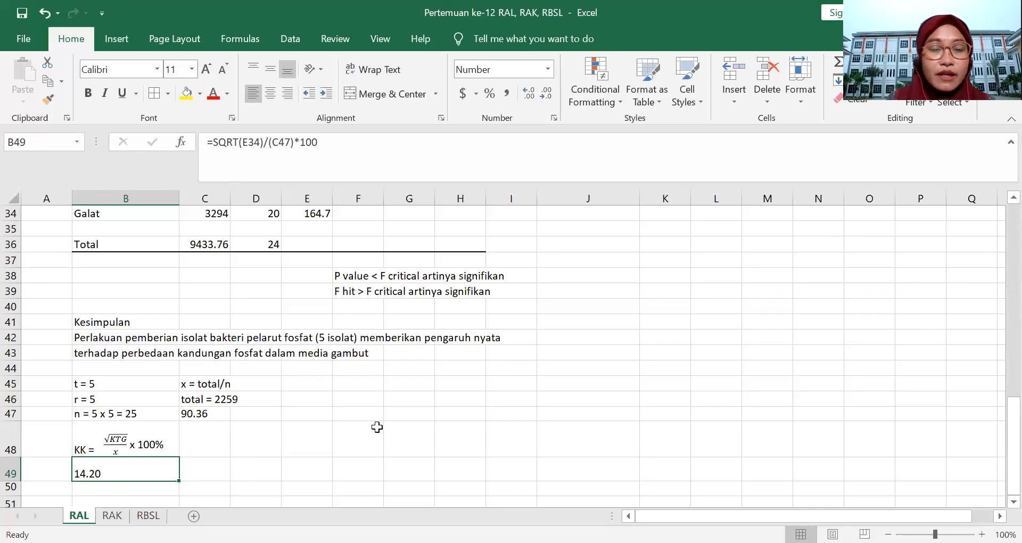
Switch to the RAK sheet and read the potassium fertilizer problem and its Kelompok by Perlakuan data table
{"action": "scroll", "coordinate": [377, 427], "scroll_direction": "up", "scroll_amount": 2}
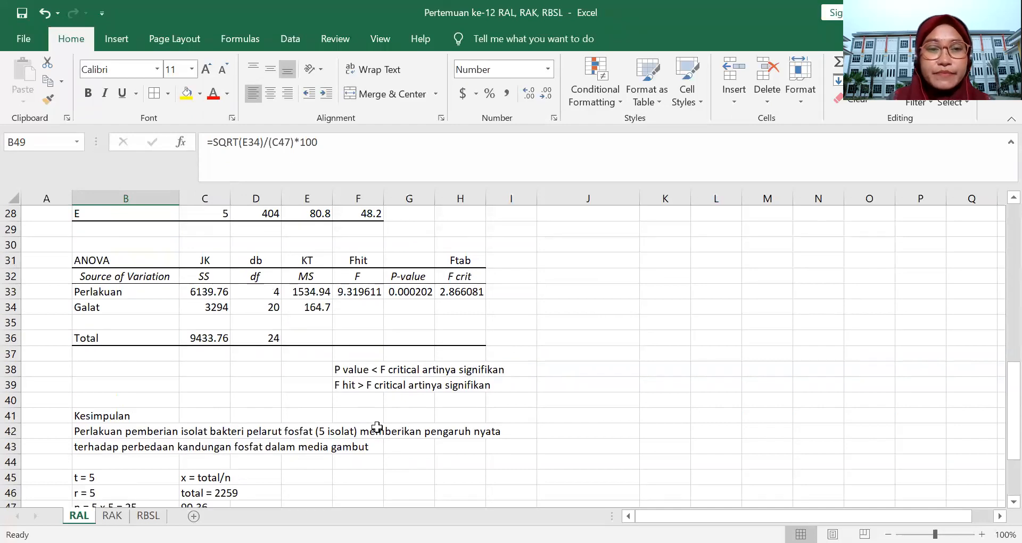
{"action": "scroll", "coordinate": [377, 427], "scroll_direction": "up", "scroll_amount": 2}
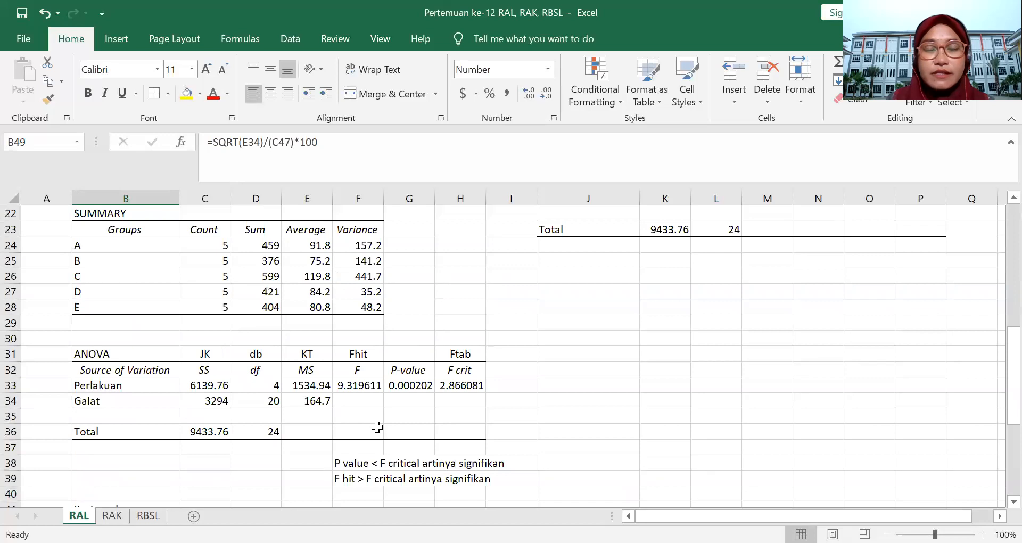
{"action": "scroll", "coordinate": [377, 427], "scroll_direction": "up", "scroll_amount": 3}
{"action": "scroll", "coordinate": [377, 427], "scroll_direction": "up", "scroll_amount": 2}
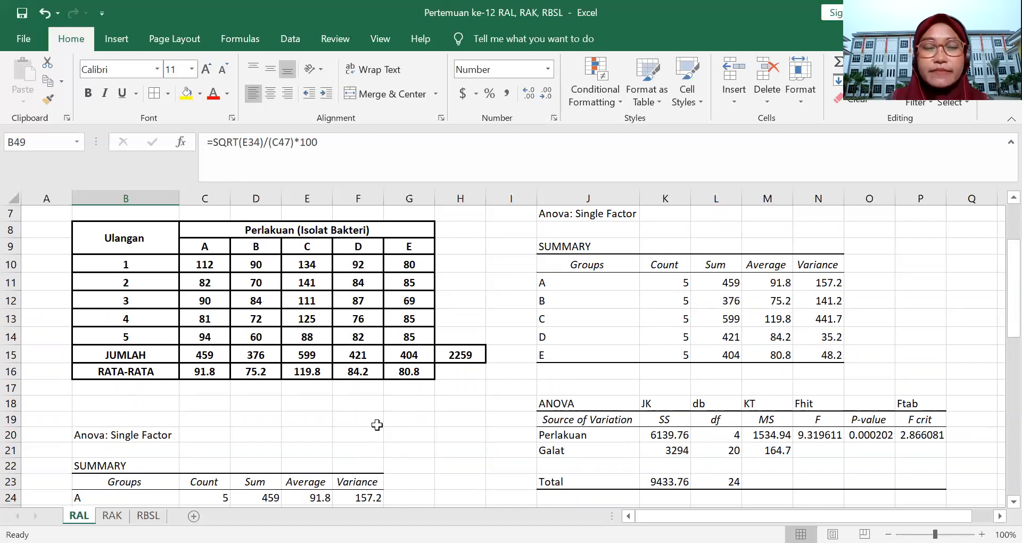
{"action": "scroll", "coordinate": [377, 425], "scroll_direction": "up", "scroll_amount": 2}
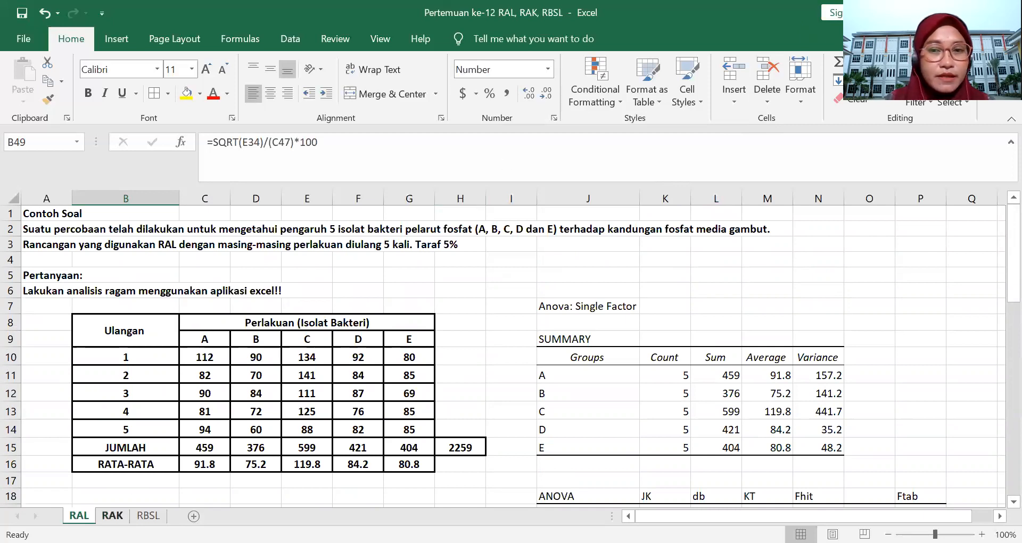
{"action": "left_click", "coordinate": [113, 516]}
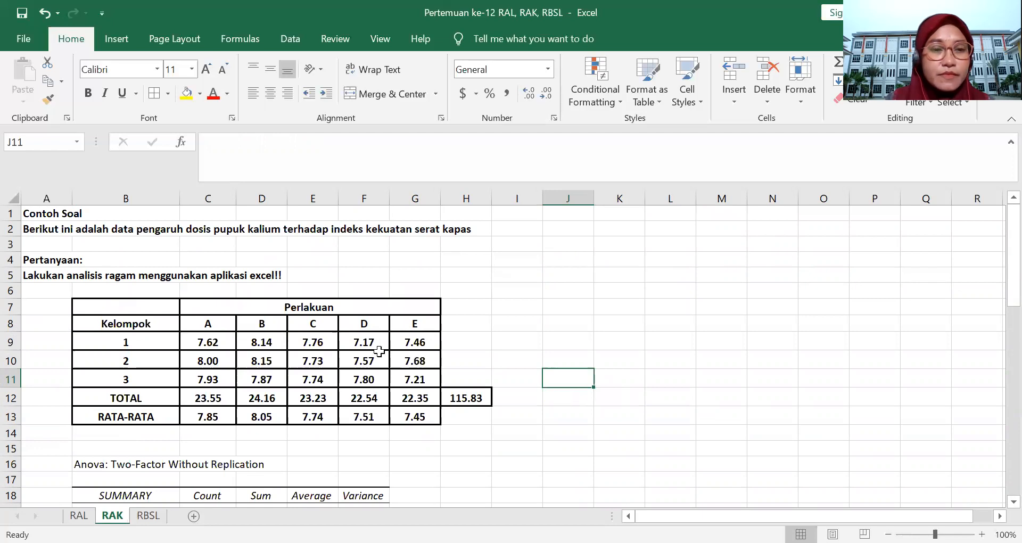
{"action": "scroll", "coordinate": [383, 350], "scroll_direction": "down", "scroll_amount": 2}
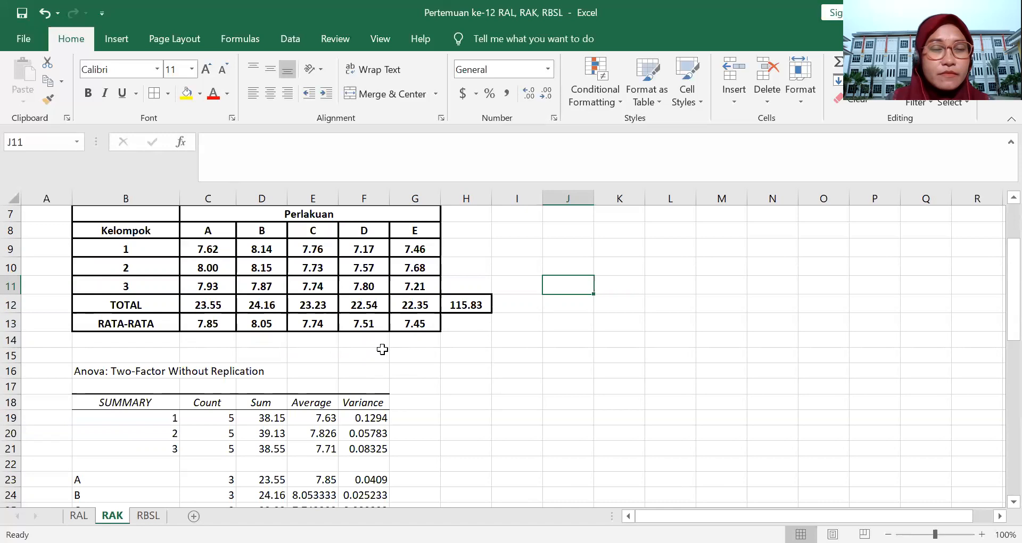
{"action": "scroll", "coordinate": [383, 349], "scroll_direction": "up", "scroll_amount": 2}
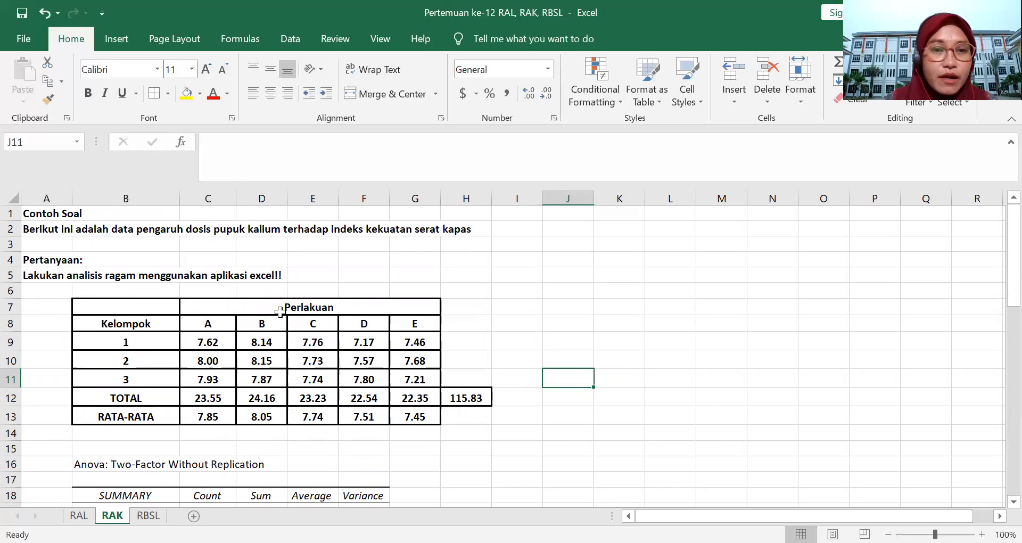
Examine the Kelompok labels in B8:B11 against the Kelompok, Perlakuan and Galat rows of the existing ANOVA table
{"action": "left_click_drag", "start_coordinate": [131, 330], "coordinate": [126, 380]}
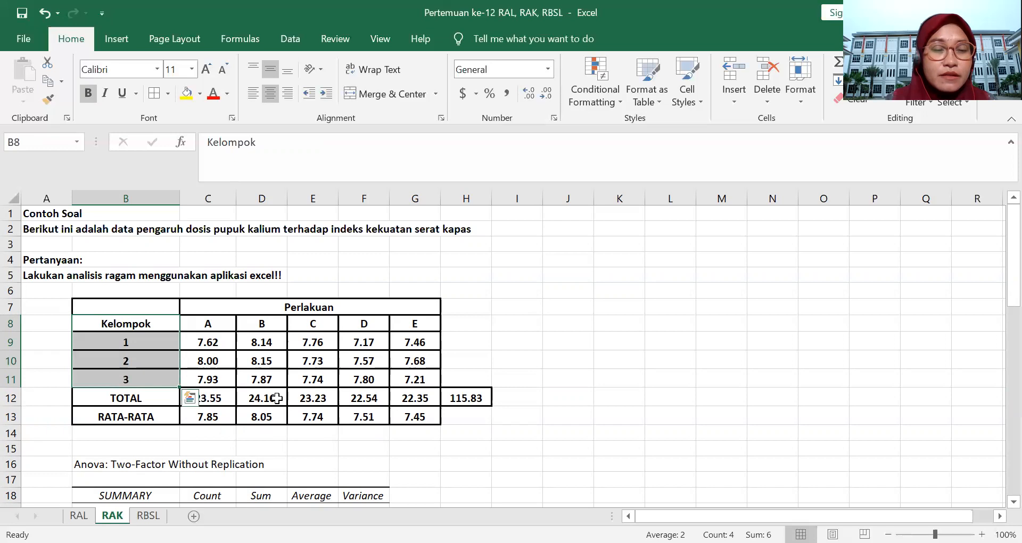
{"action": "scroll", "coordinate": [276, 399], "scroll_direction": "down", "scroll_amount": 5}
{"action": "scroll", "coordinate": [276, 399], "scroll_direction": "down", "scroll_amount": 1}
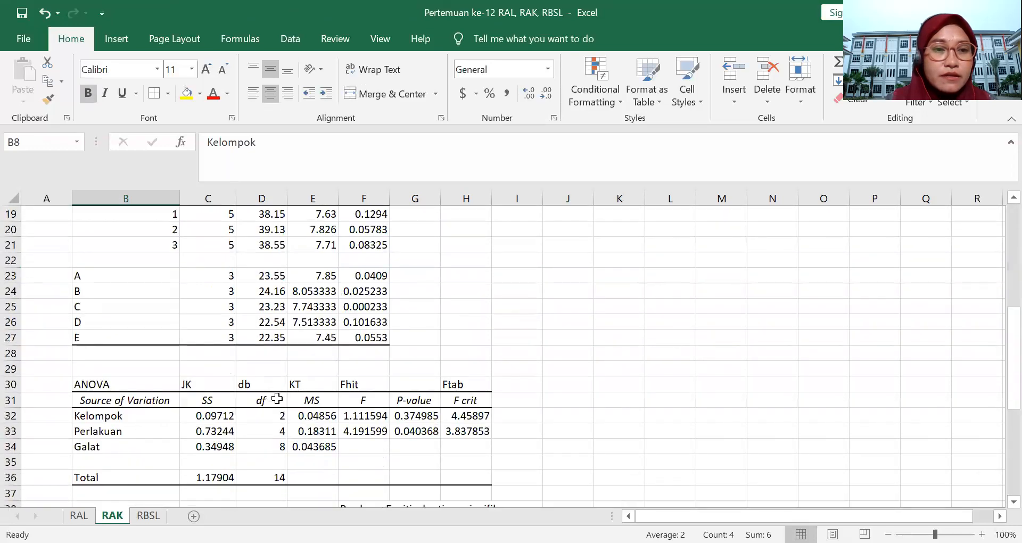
{"action": "scroll", "coordinate": [277, 399], "scroll_direction": "down", "scroll_amount": 2}
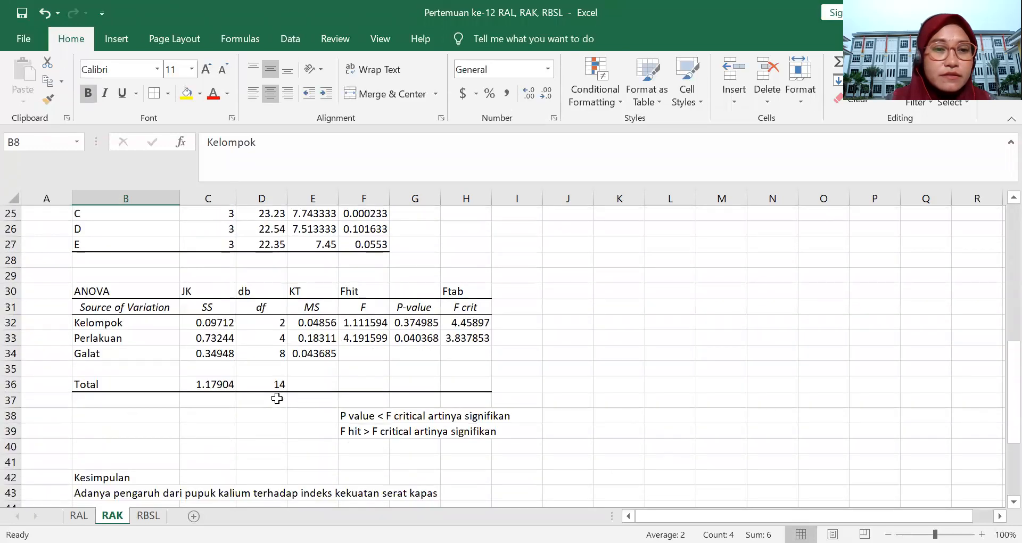
{"action": "scroll", "coordinate": [277, 399], "scroll_direction": "up", "scroll_amount": 8}
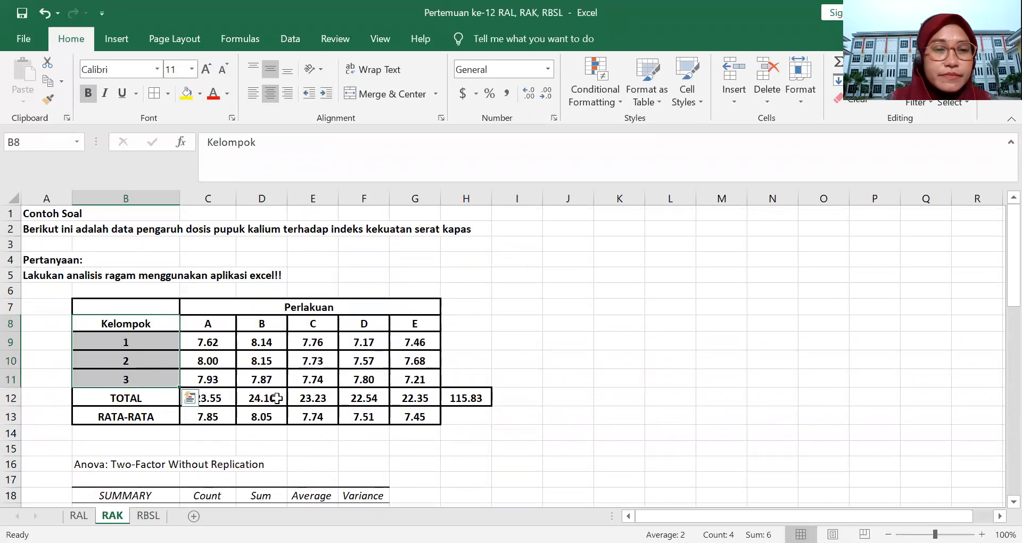
{"action": "left_click", "coordinate": [251, 337]}
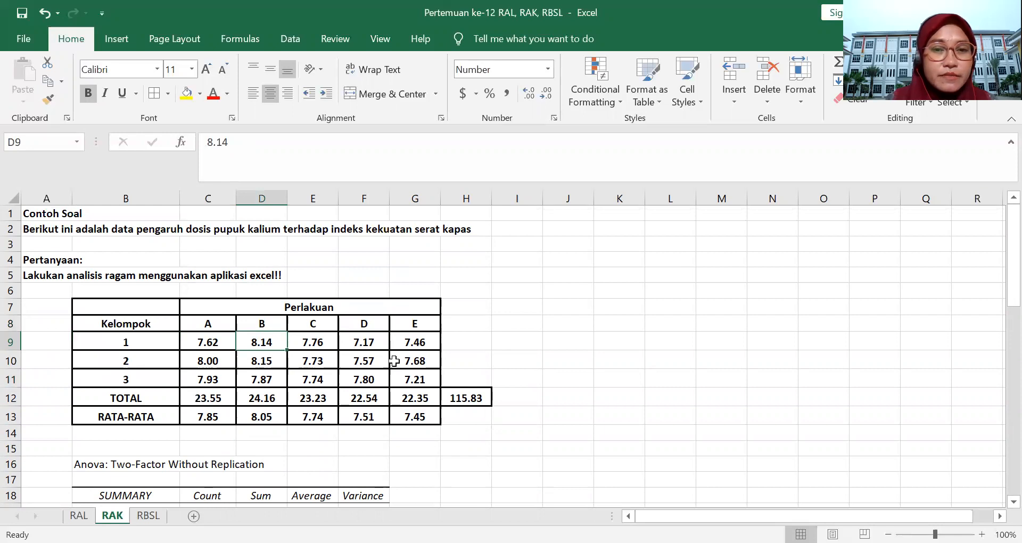
{"action": "left_click", "coordinate": [495, 339]}
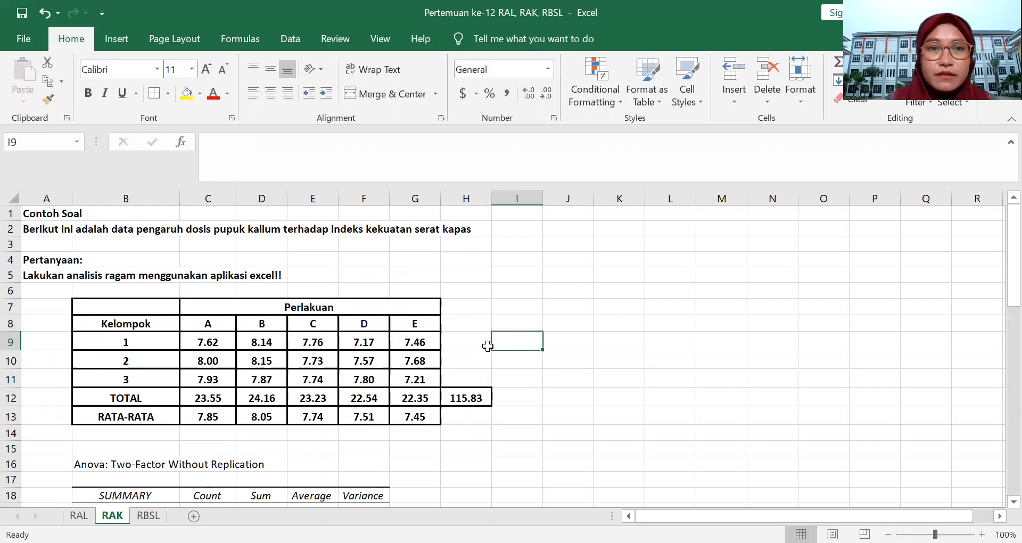
Set up an Anova: Two-Factor Without Replication analysis on input range B8:G11 with Labels enabled
{"action": "left_click", "coordinate": [288, 41]}
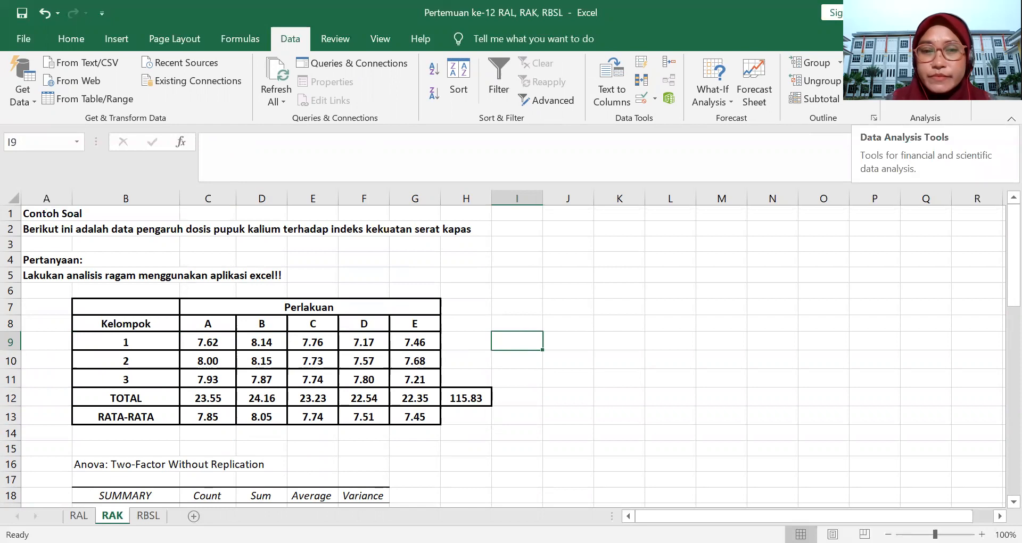
{"action": "left_click", "coordinate": [926, 80]}
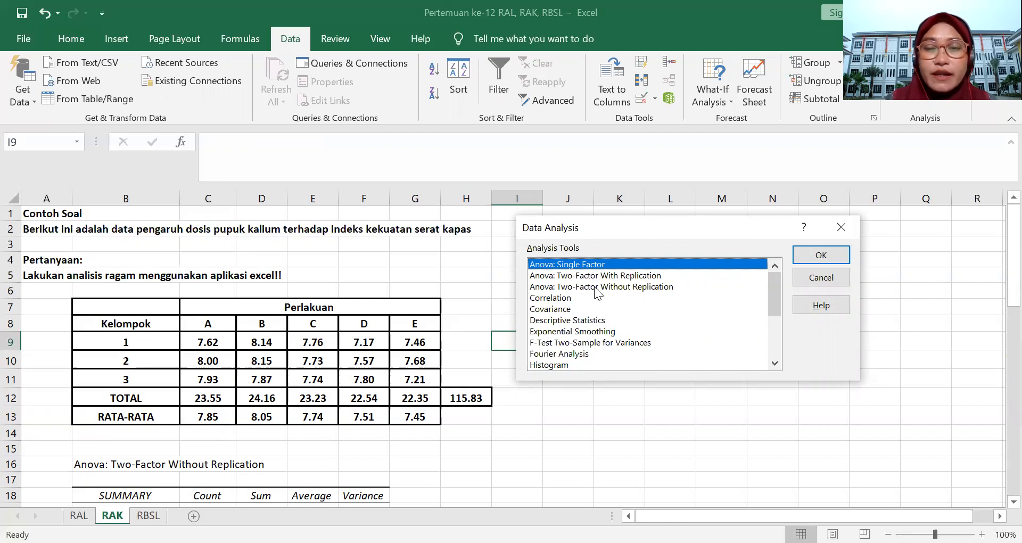
{"action": "left_click", "coordinate": [596, 287]}
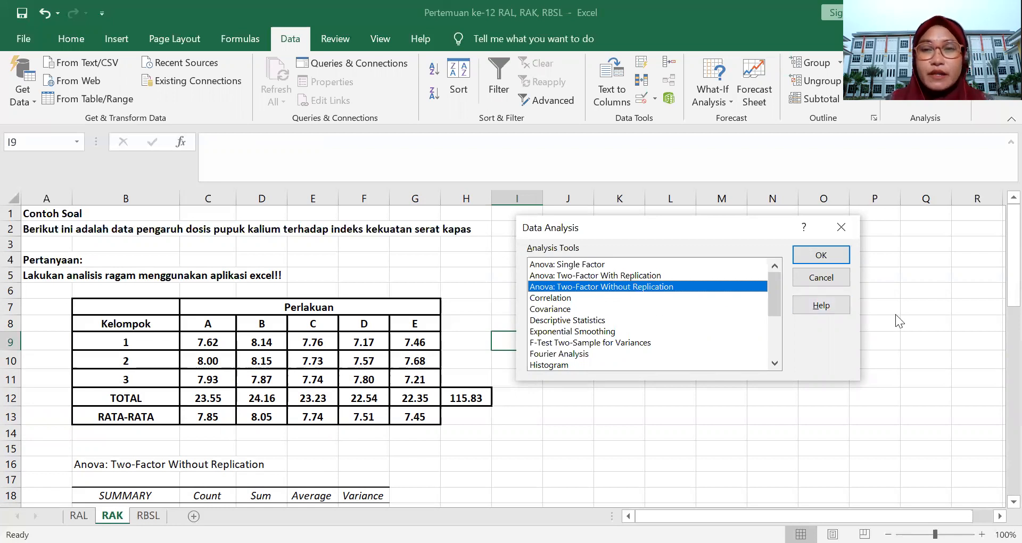
{"action": "left_click", "coordinate": [824, 257]}
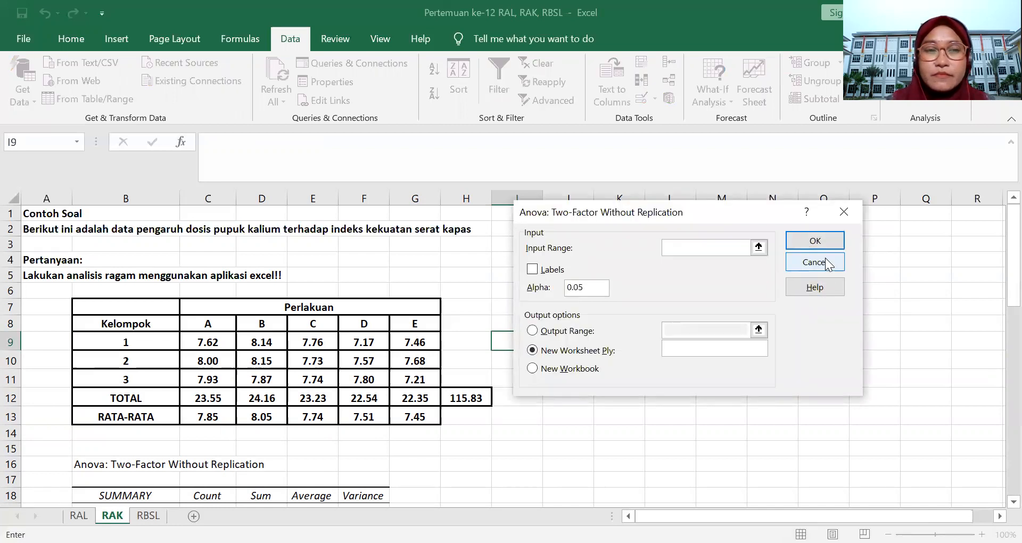
{"action": "left_click", "coordinate": [759, 247]}
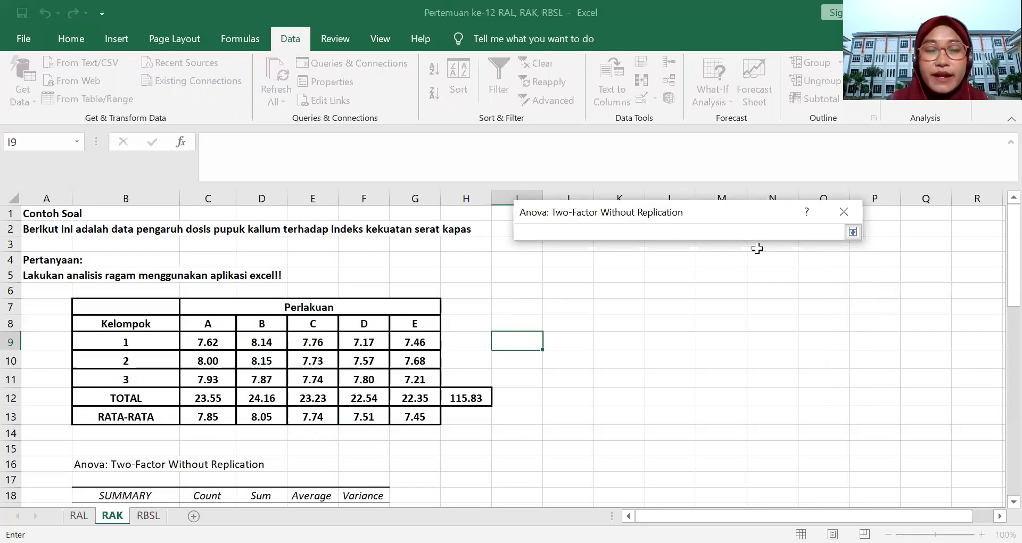
{"action": "left_click", "coordinate": [119, 326]}
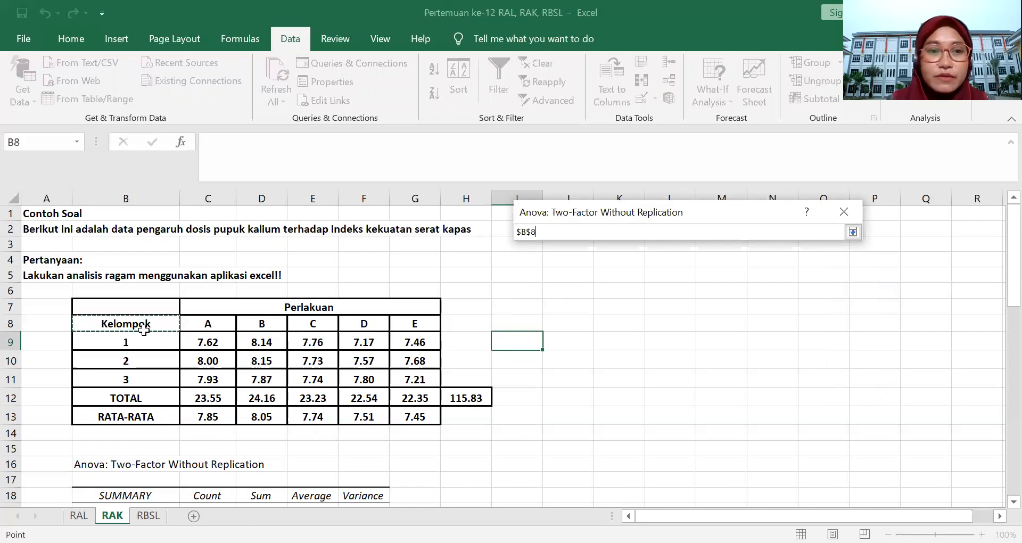
{"action": "left_click_drag", "start_coordinate": [144, 331], "coordinate": [417, 380]}
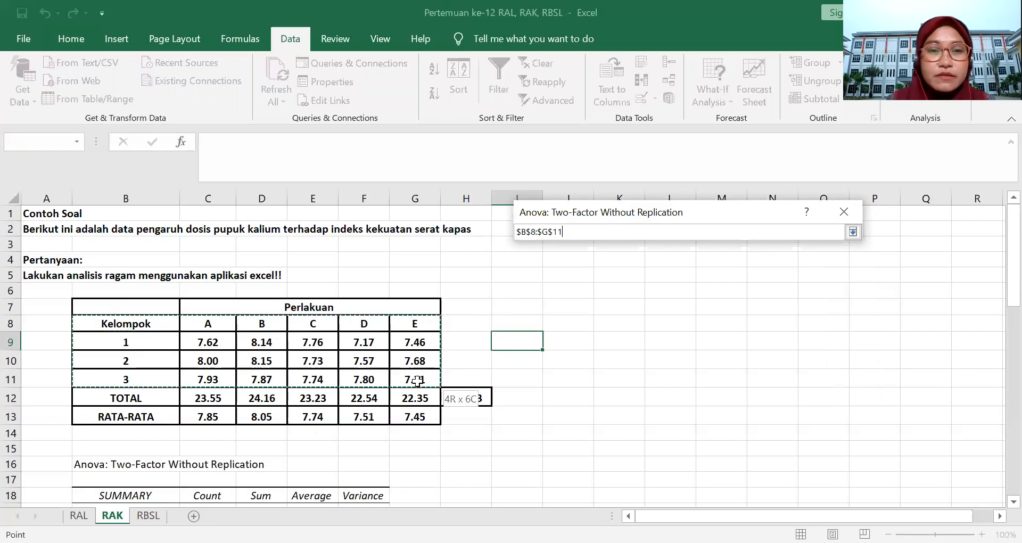
{"action": "left_click_drag", "start_coordinate": [417, 381], "coordinate": [417, 380]}
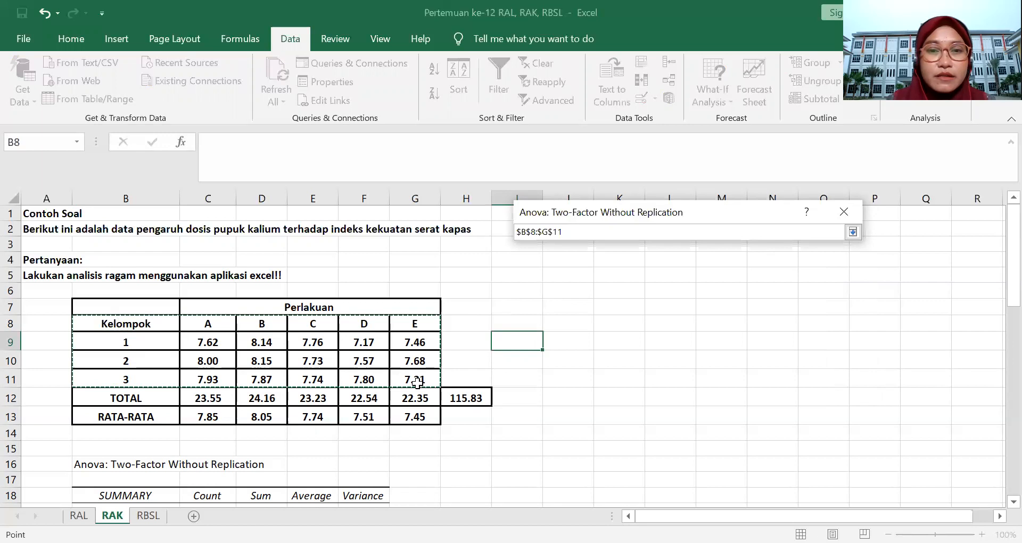
{"action": "left_click", "coordinate": [854, 232]}
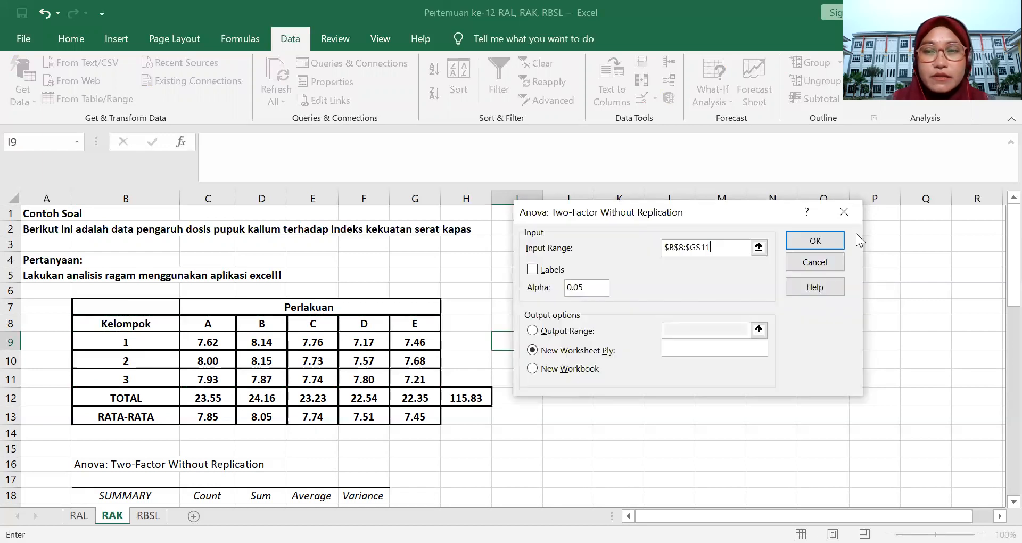
{"action": "left_click", "coordinate": [548, 273]}
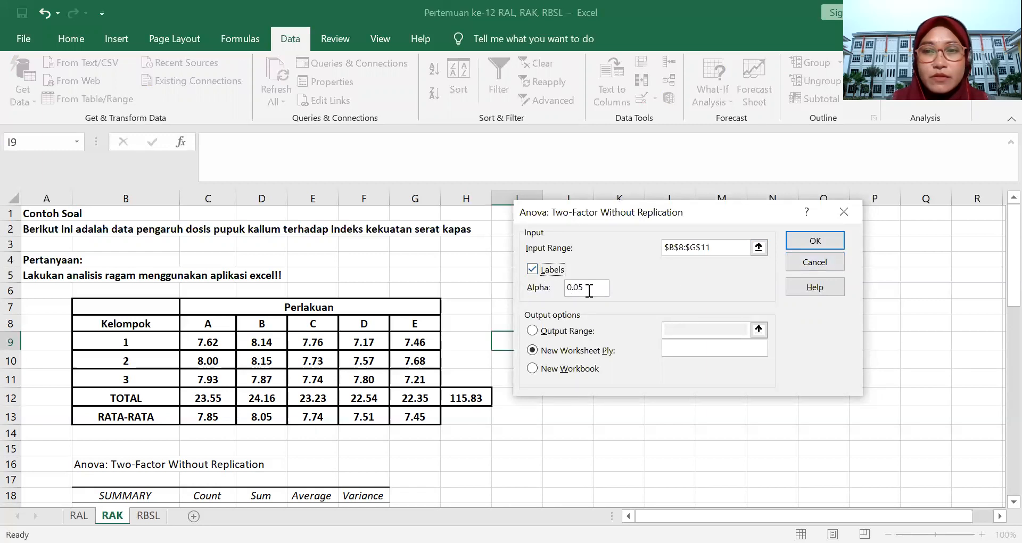
Set the output range to J5:R18 on the current sheet and run the two-factor ANOVA
{"action": "left_click", "coordinate": [580, 332]}
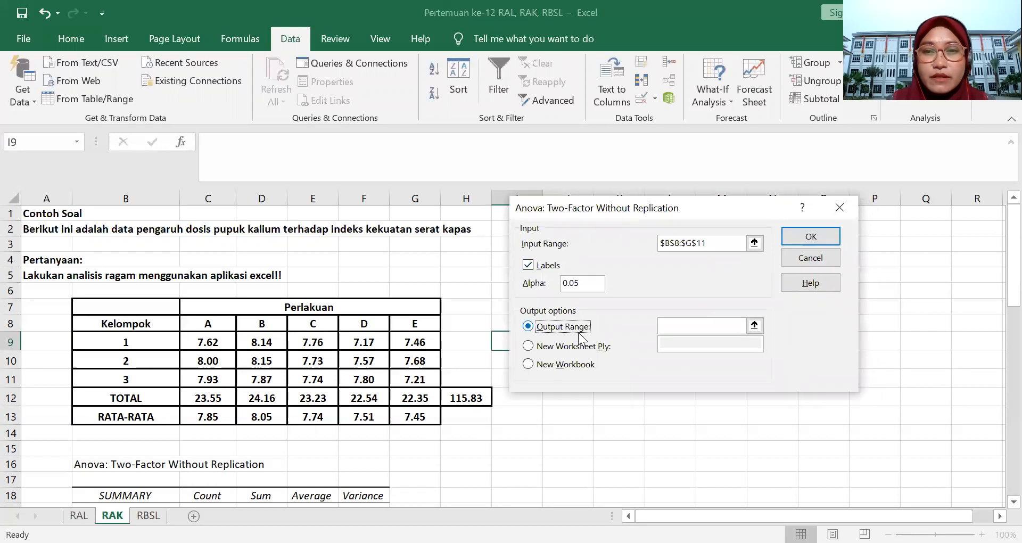
{"action": "left_click", "coordinate": [754, 326]}
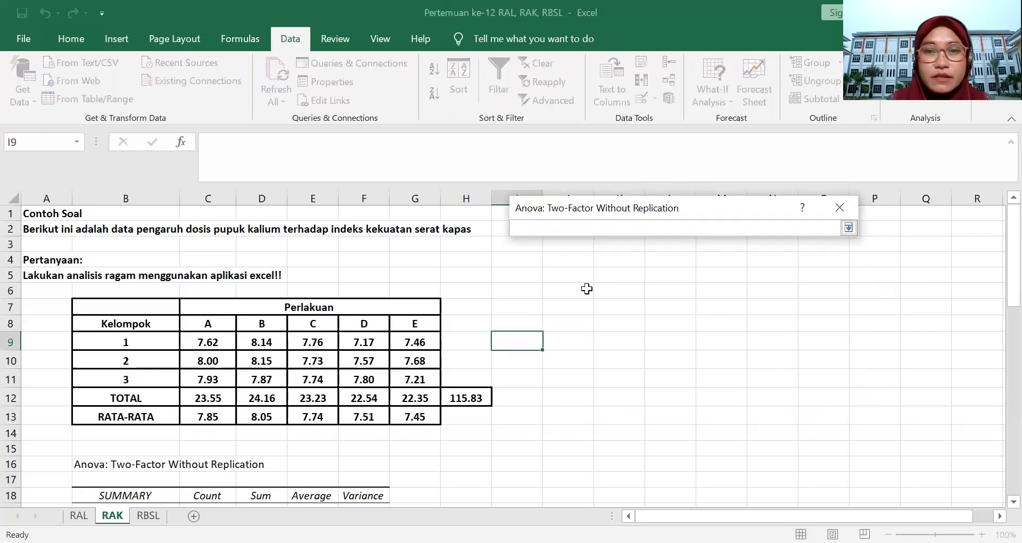
{"action": "left_click", "coordinate": [569, 275]}
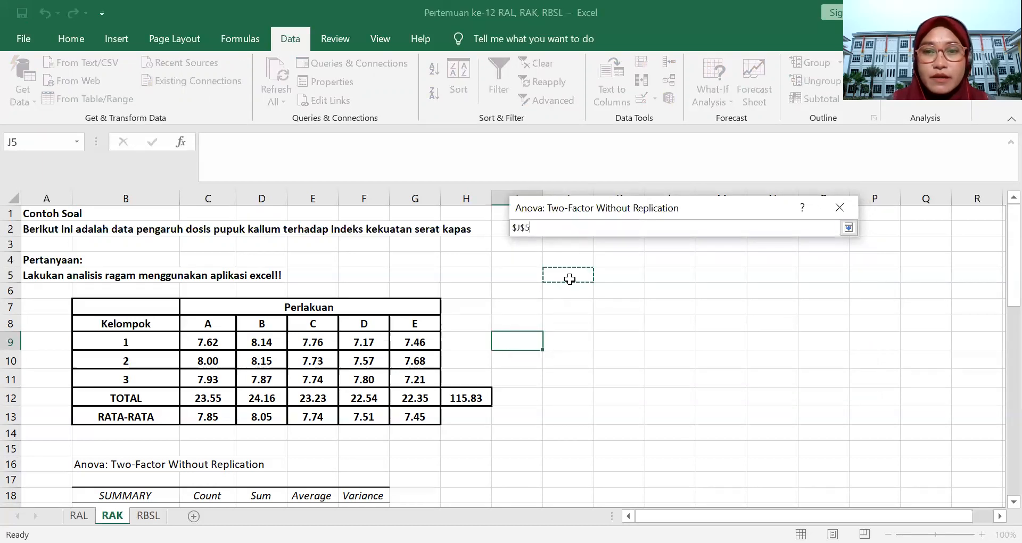
{"action": "left_click_drag", "start_coordinate": [569, 279], "coordinate": [998, 498]}
{"action": "left_click", "coordinate": [849, 229]}
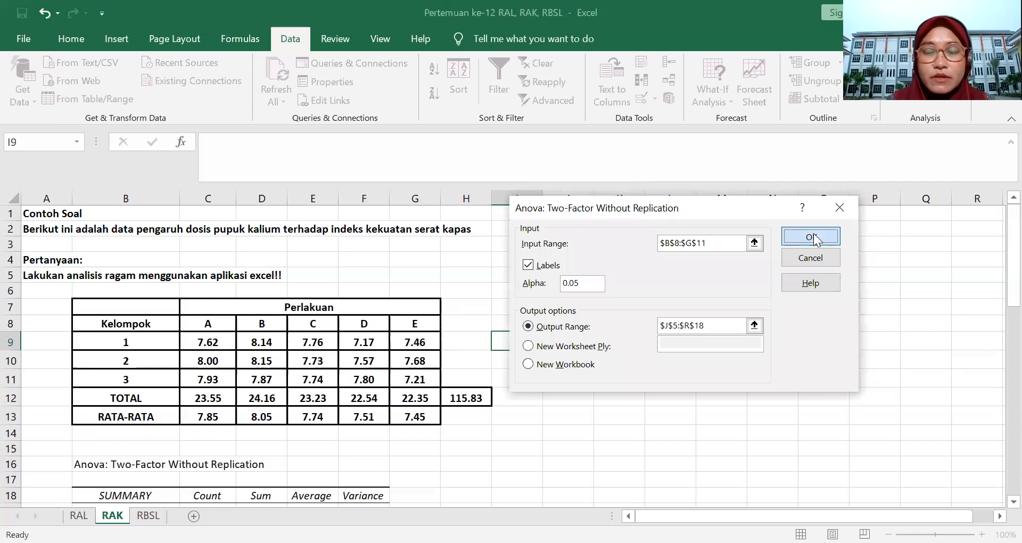
{"action": "left_click", "coordinate": [815, 239]}
Compare the new ANOVA output in columns J to P with the existing ANOVA table in rows 30 to 36
{"action": "scroll", "coordinate": [781, 374], "scroll_direction": "down", "scroll_amount": 3}
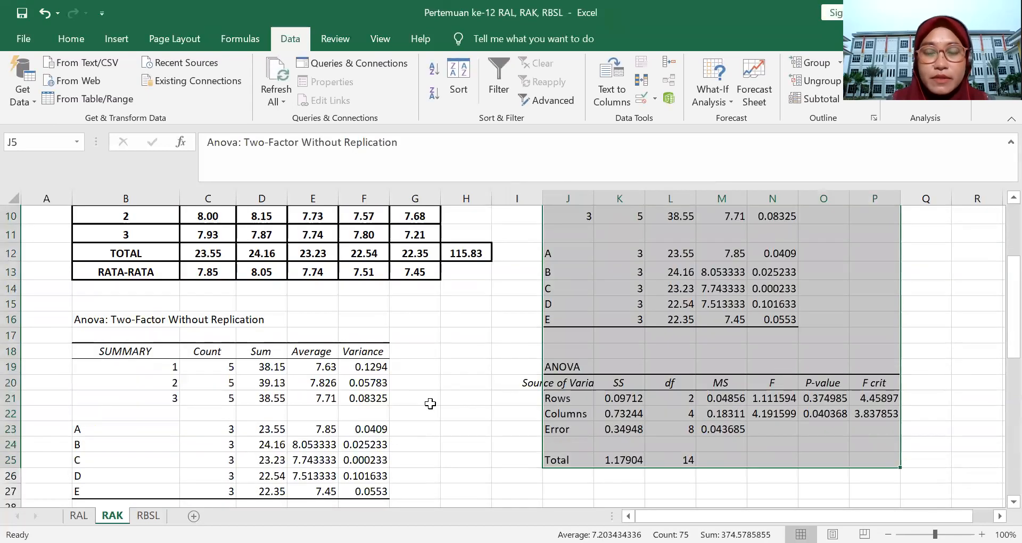
{"action": "scroll", "coordinate": [430, 403], "scroll_direction": "down", "scroll_amount": 1}
{"action": "scroll", "coordinate": [430, 404], "scroll_direction": "down", "scroll_amount": 3}
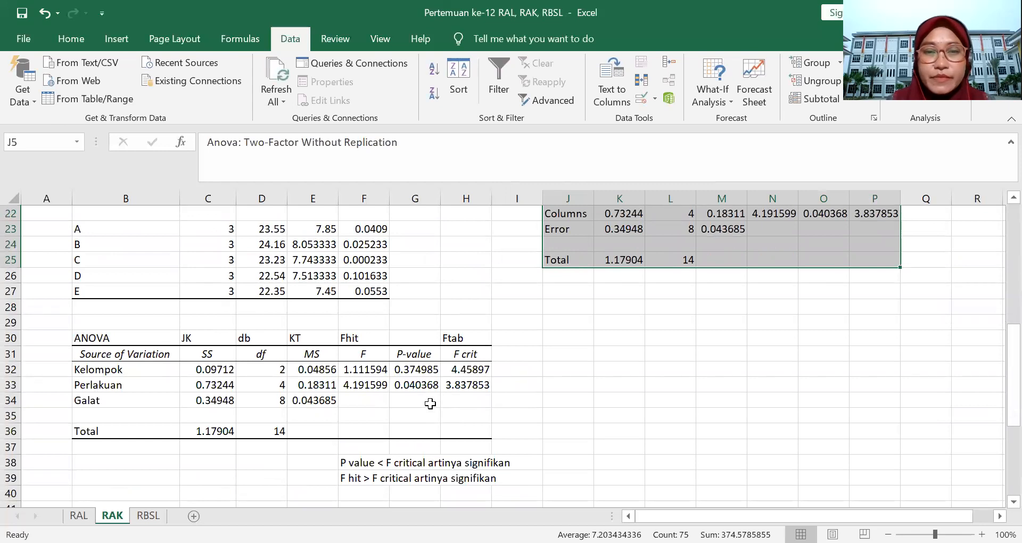
{"action": "scroll", "coordinate": [430, 403], "scroll_direction": "up", "scroll_amount": 7}
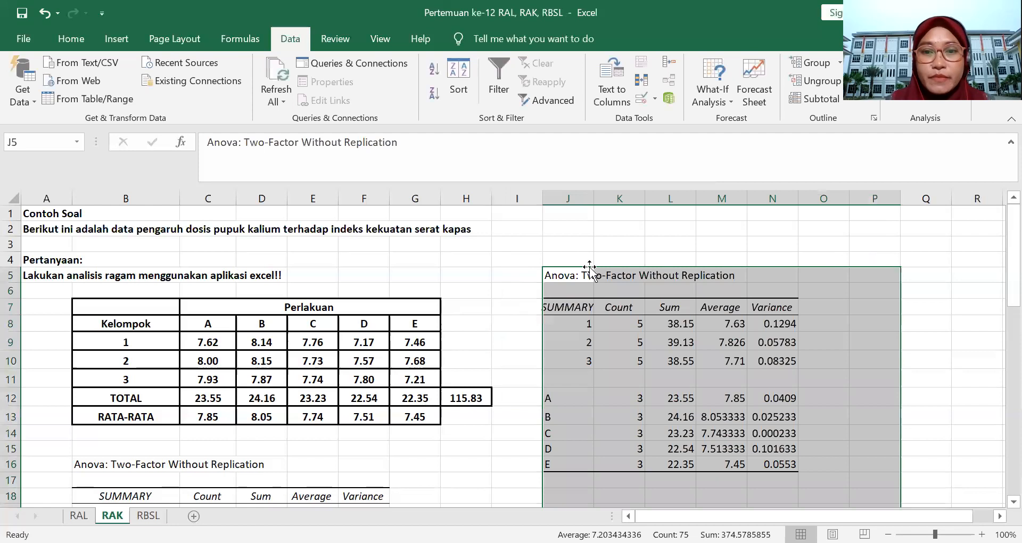
Widen column J so that the SUMMARY and Source of Variation headers of the new output fit in full
{"action": "left_click_drag", "start_coordinate": [593, 200], "coordinate": [622, 209]}
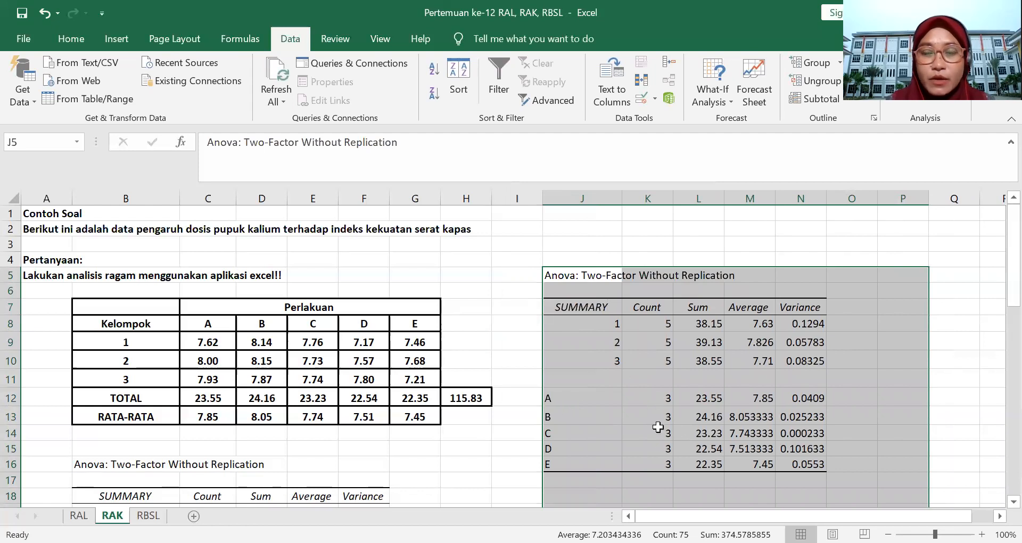
{"action": "scroll", "coordinate": [570, 426], "scroll_direction": "down", "scroll_amount": 1}
{"action": "scroll", "coordinate": [569, 426], "scroll_direction": "down", "scroll_amount": 2}
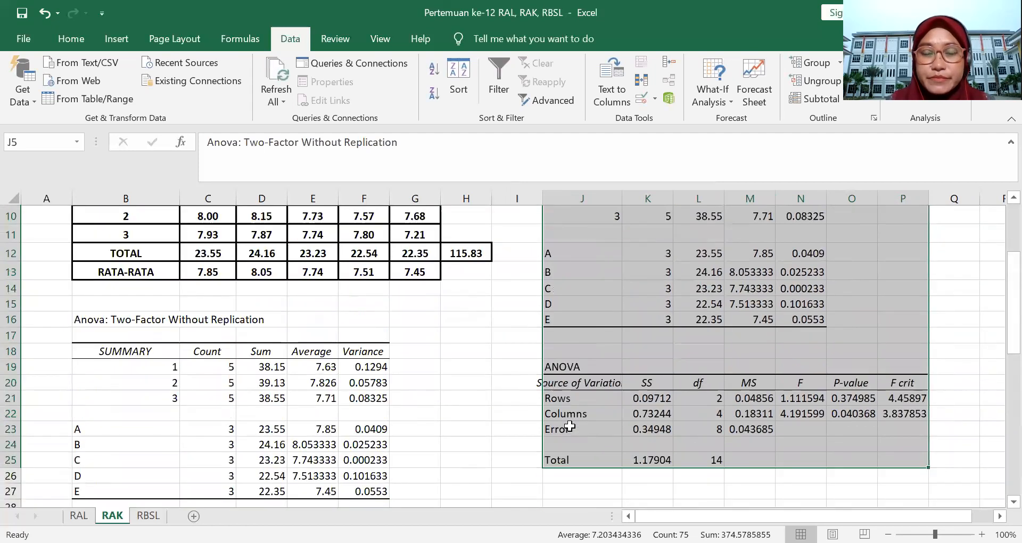
{"action": "scroll", "coordinate": [589, 360], "scroll_direction": "up", "scroll_amount": 3}
{"action": "left_click", "coordinate": [570, 311]}
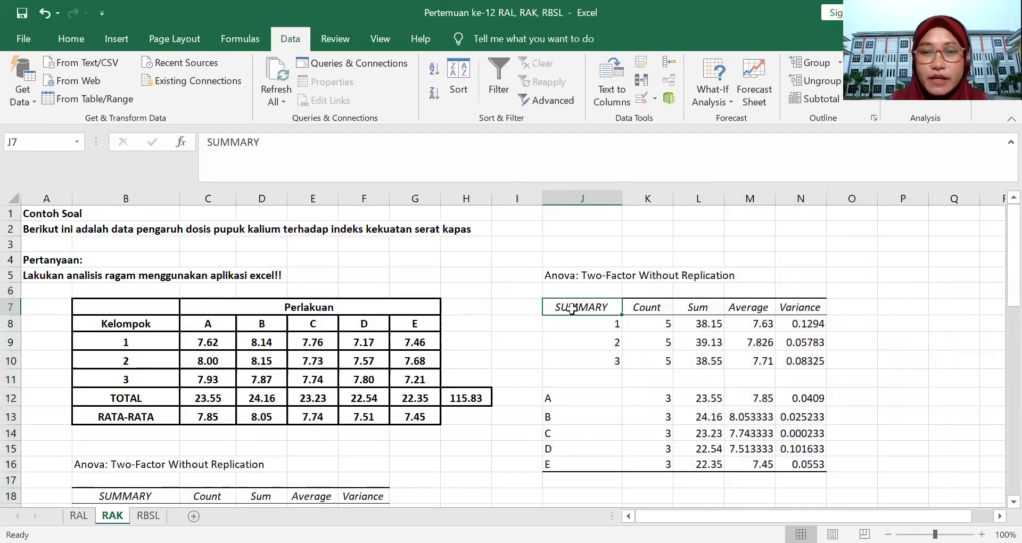
{"action": "scroll", "coordinate": [617, 420], "scroll_direction": "down", "scroll_amount": 3}
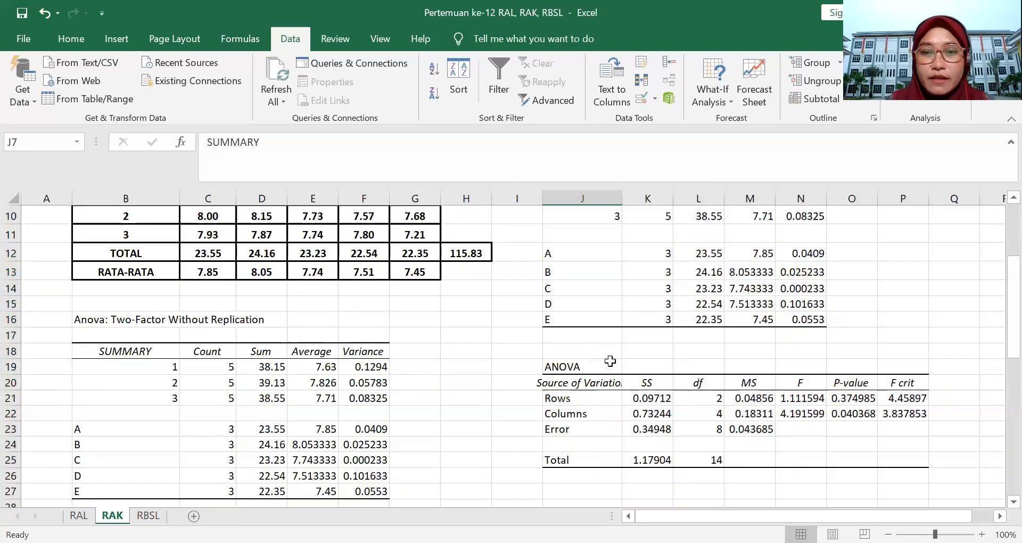
{"action": "left_click_drag", "start_coordinate": [624, 194], "coordinate": [640, 198]}
{"action": "left_click", "coordinate": [577, 384]}
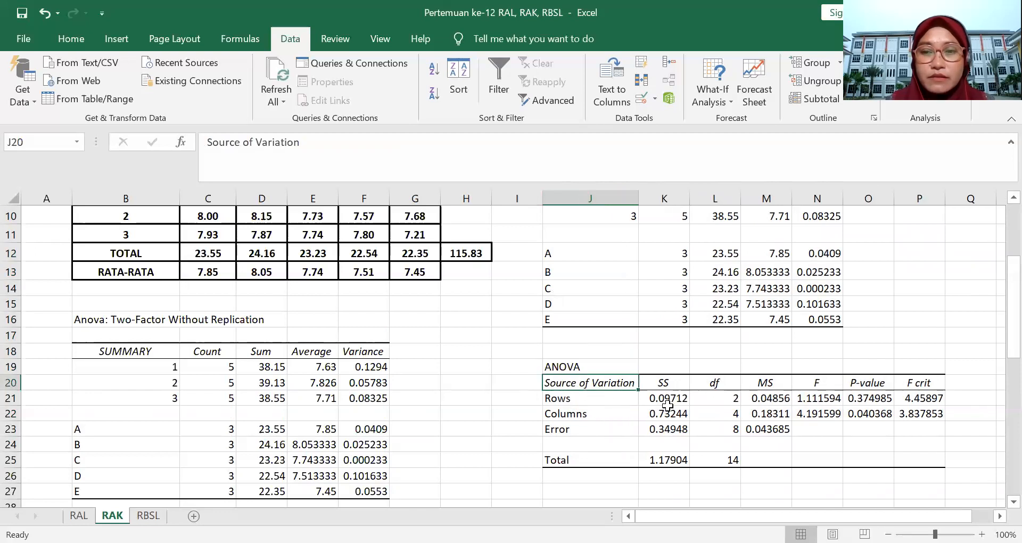
Label the new ANOVA table's columns in row 19: JK in K19, db in L19, KT in M19, Ftab in N19 and Fhit in P19
{"action": "left_click", "coordinate": [669, 364]}
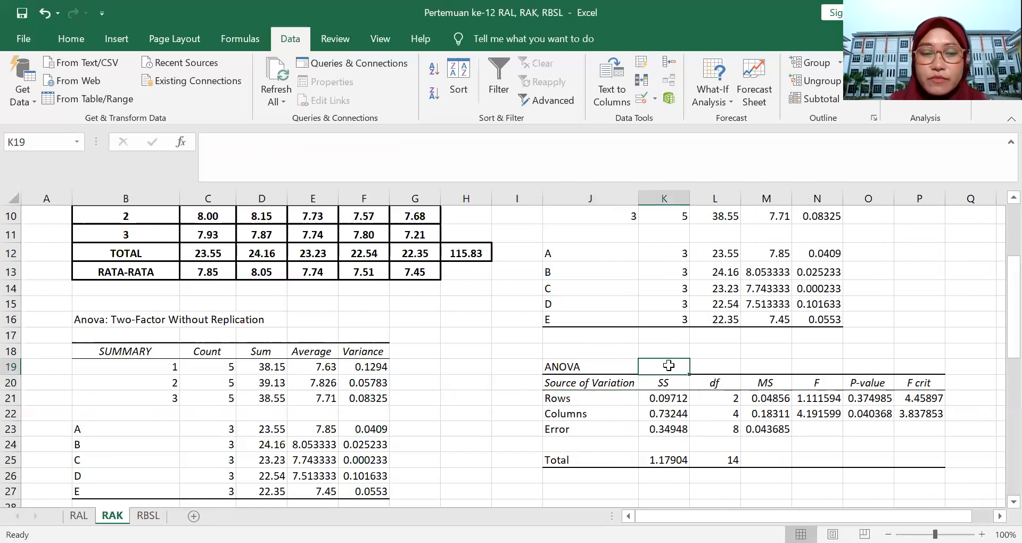
{"action": "type", "text": "JK"}
{"action": "key", "text": "Tab"}
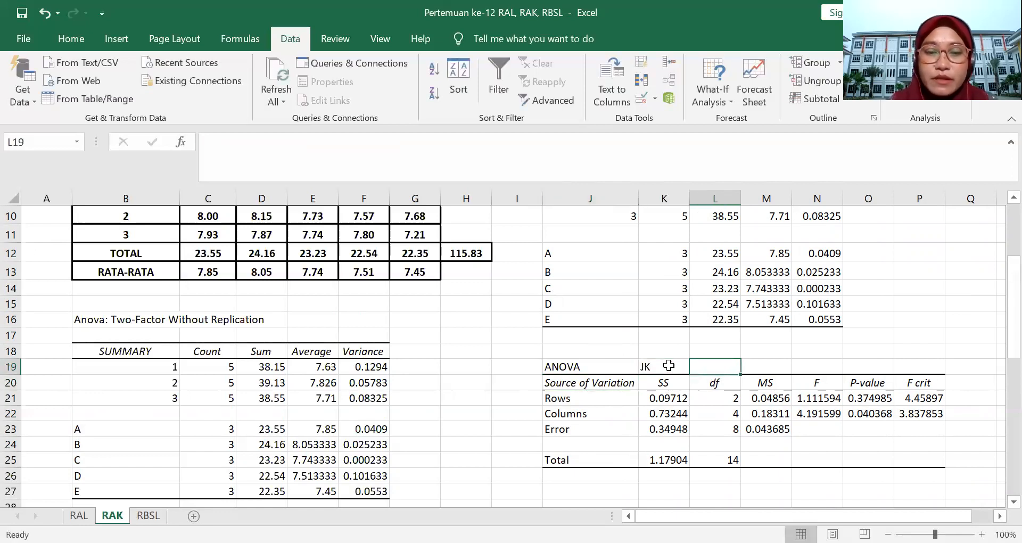
{"action": "type", "text": "db"}
{"action": "key", "text": "Tab"}
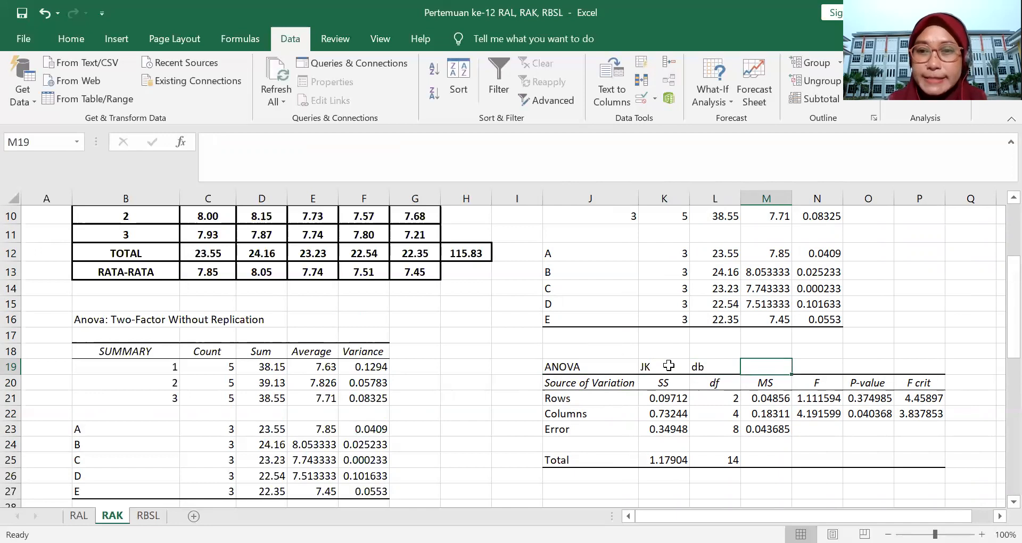
{"action": "type", "text": "KT"}
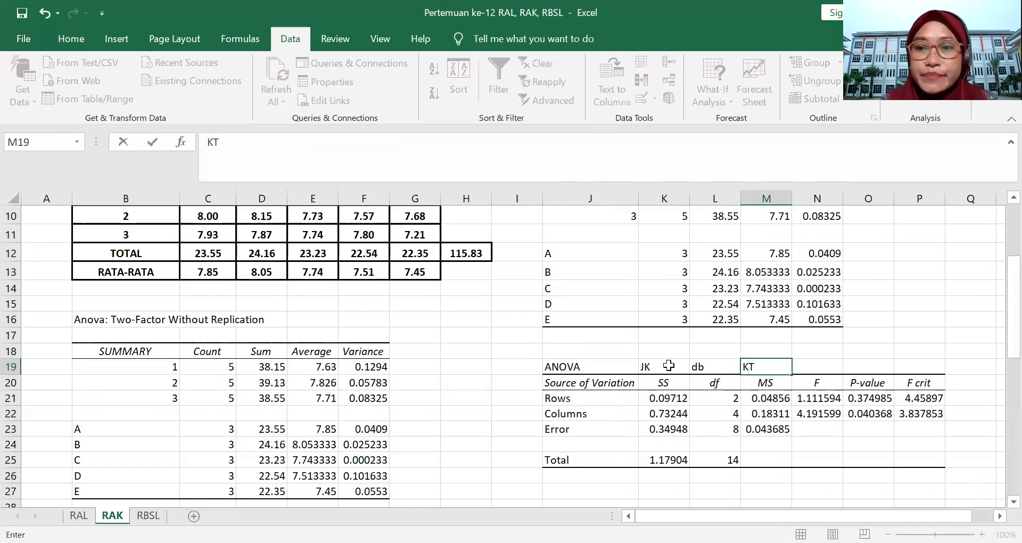
{"action": "key", "text": "Tab"}
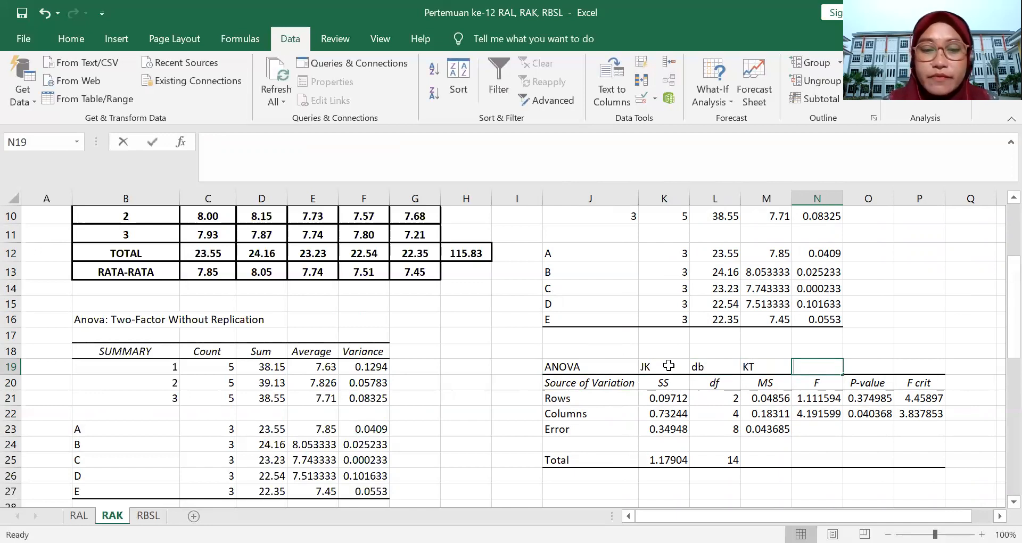
{"action": "type", "text": "Ftab"}
{"action": "key", "text": "Tab"}
{"action": "key", "text": "Tab"}
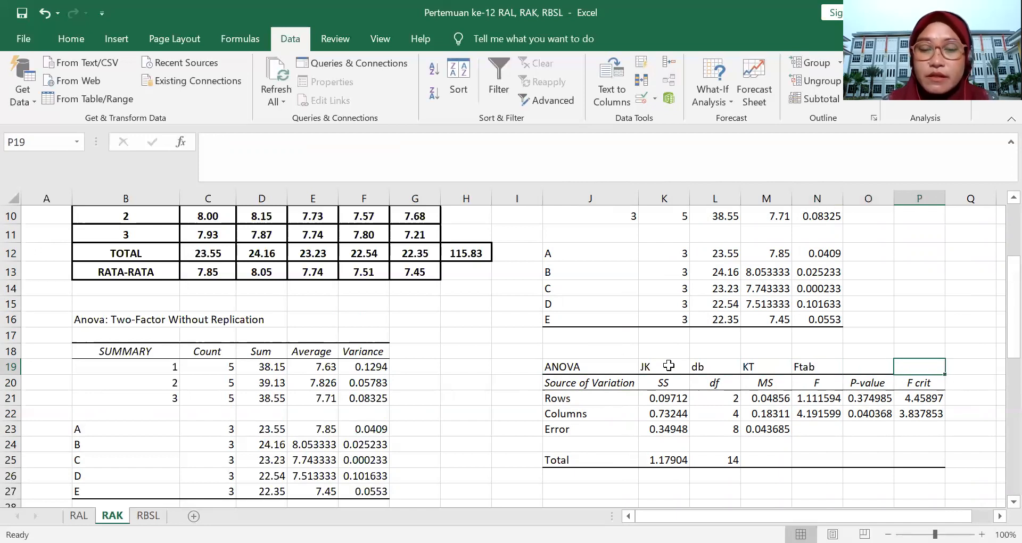
{"action": "type", "text": "Fhit"}
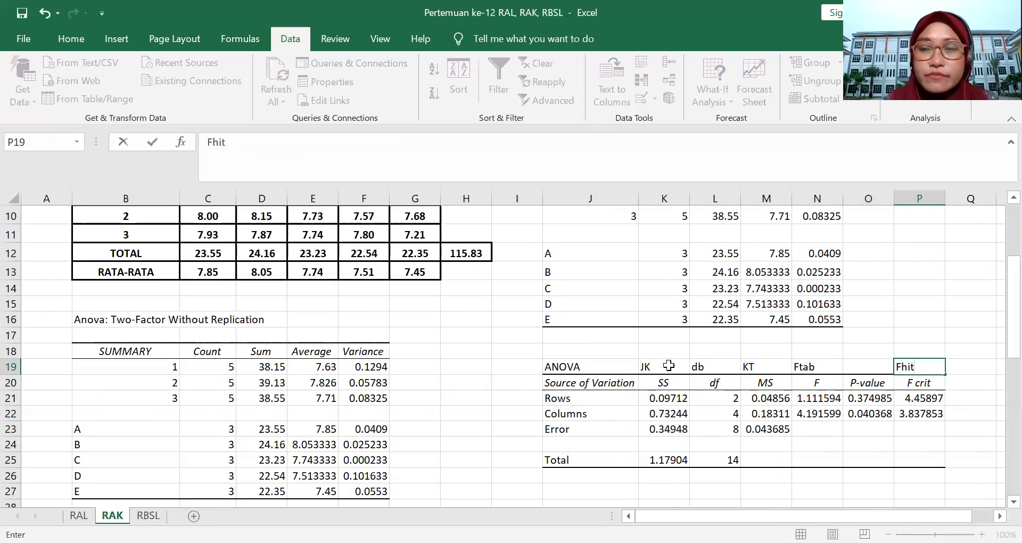
{"action": "left_click", "coordinate": [679, 403]}
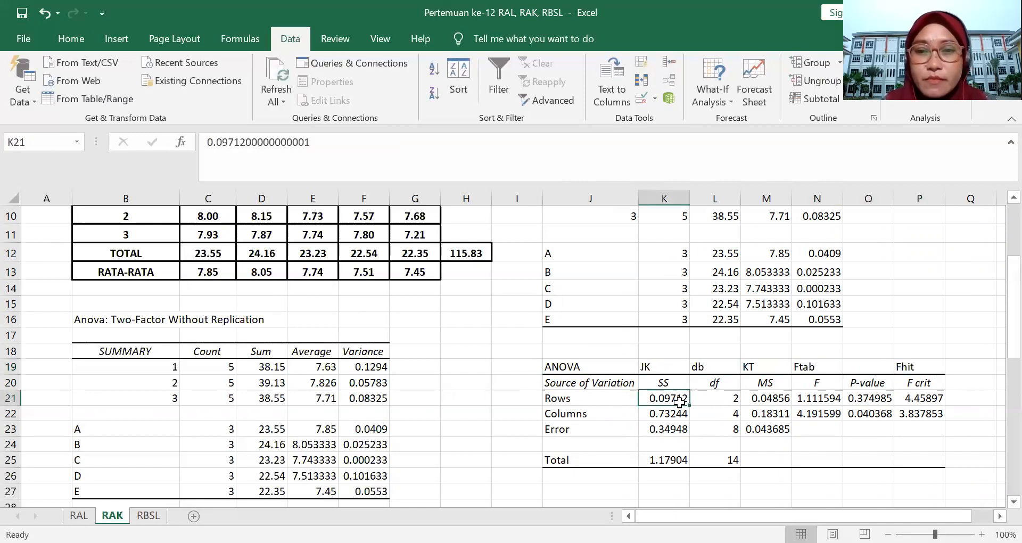
Rename the Rows source of variation in J21 of the new ANOVA table as Kelompok
{"action": "left_click", "coordinate": [603, 399]}
{"action": "scroll", "coordinate": [601, 405], "scroll_direction": "down", "scroll_amount": 2}
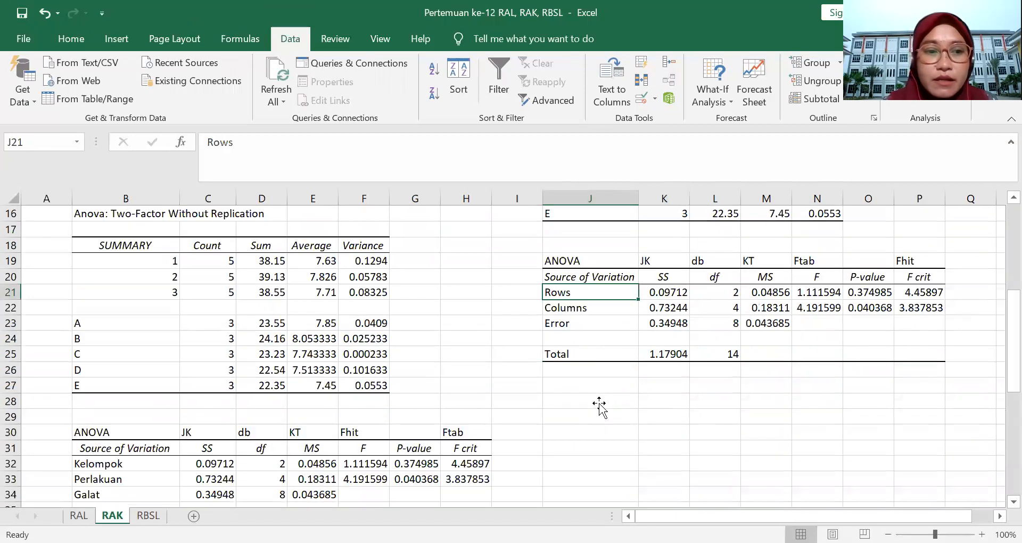
{"action": "scroll", "coordinate": [599, 404], "scroll_direction": "up", "scroll_amount": 5}
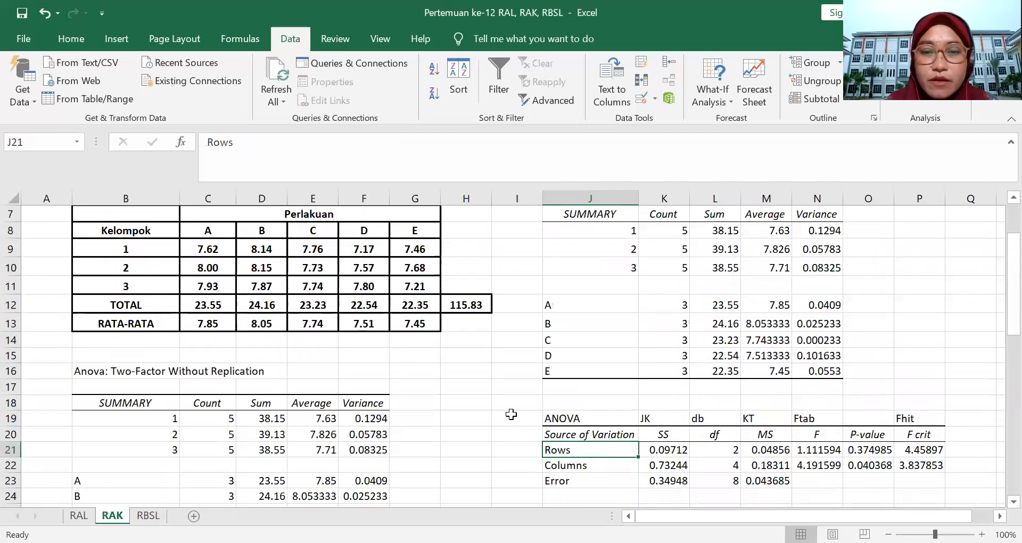
{"action": "scroll", "coordinate": [527, 410], "scroll_direction": "down", "scroll_amount": 4}
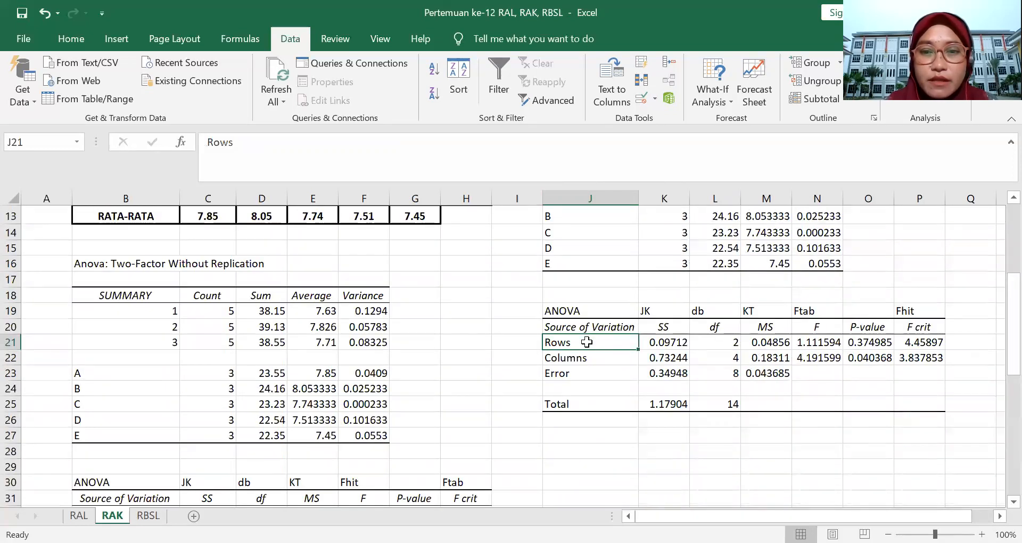
{"action": "type", "text": "Kelompok"}
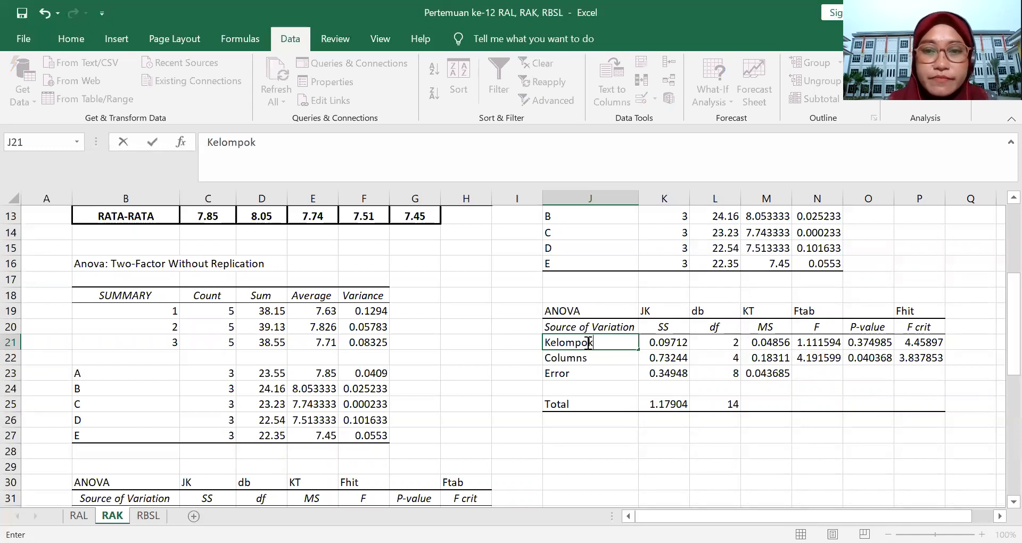
{"action": "key", "text": "Return"}
Rename the Columns and Error sources in J22 and J23 as Perlakuan and Galat
{"action": "scroll", "coordinate": [579, 345], "scroll_direction": "down", "scroll_amount": 1}
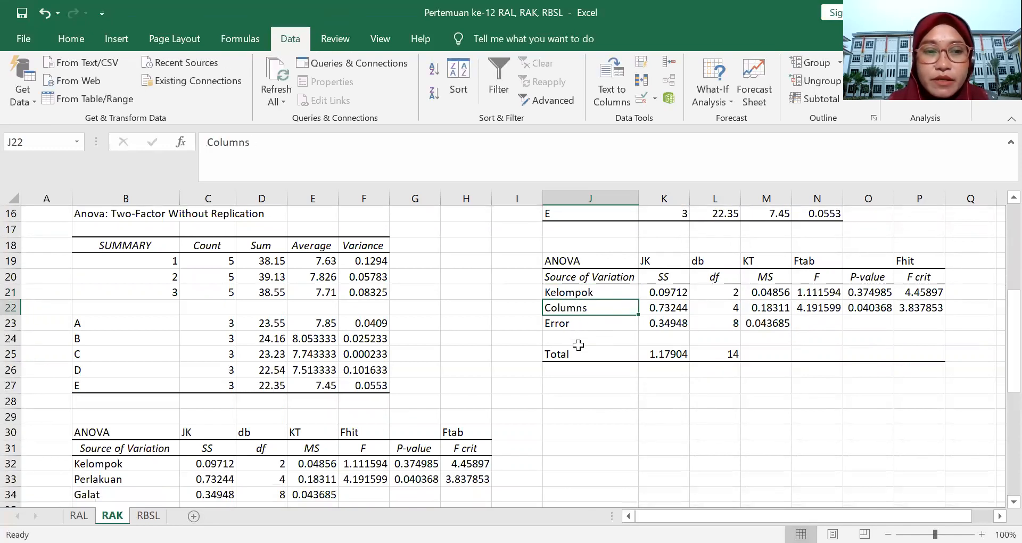
{"action": "scroll", "coordinate": [579, 345], "scroll_direction": "up", "scroll_amount": 5}
{"action": "scroll", "coordinate": [577, 405], "scroll_direction": "down", "scroll_amount": 4}
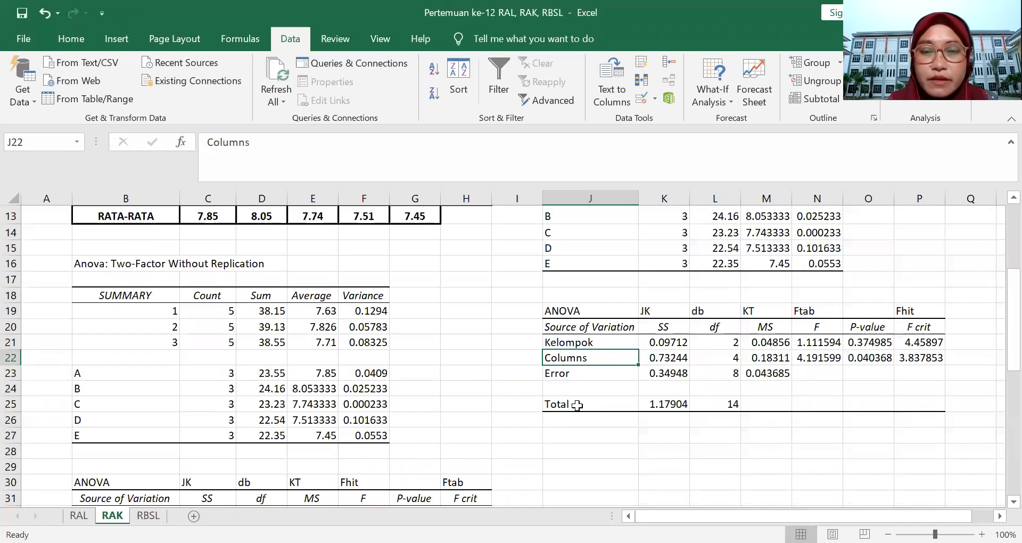
{"action": "type", "text": "Perlakuan"}
{"action": "key", "text": "Return"}
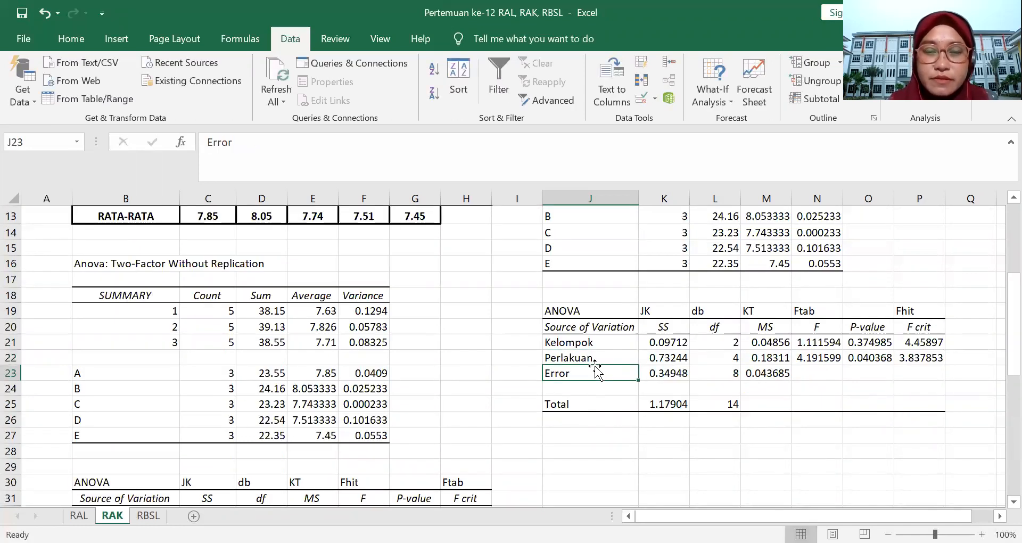
{"action": "type", "text": "Galat"}
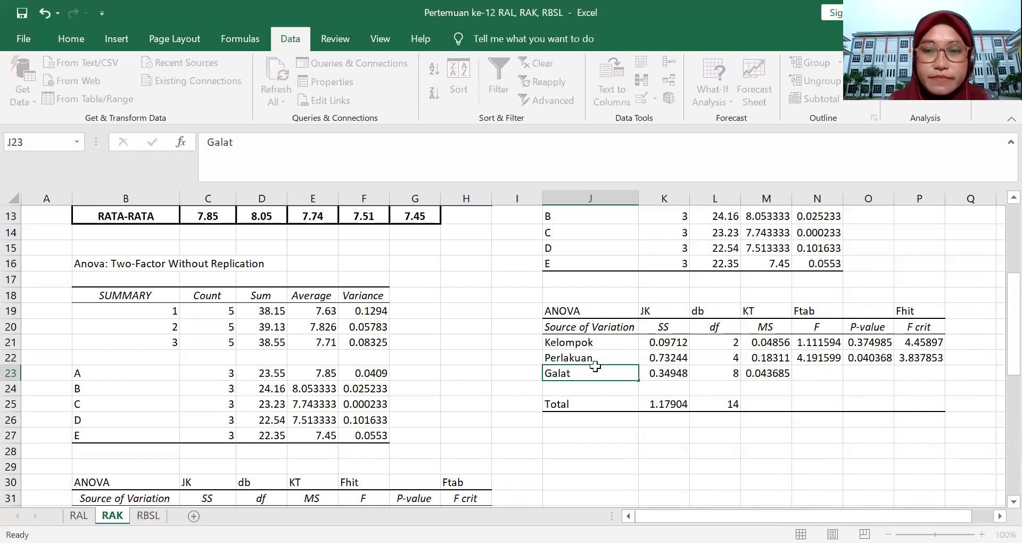
{"action": "key", "text": "Return"}
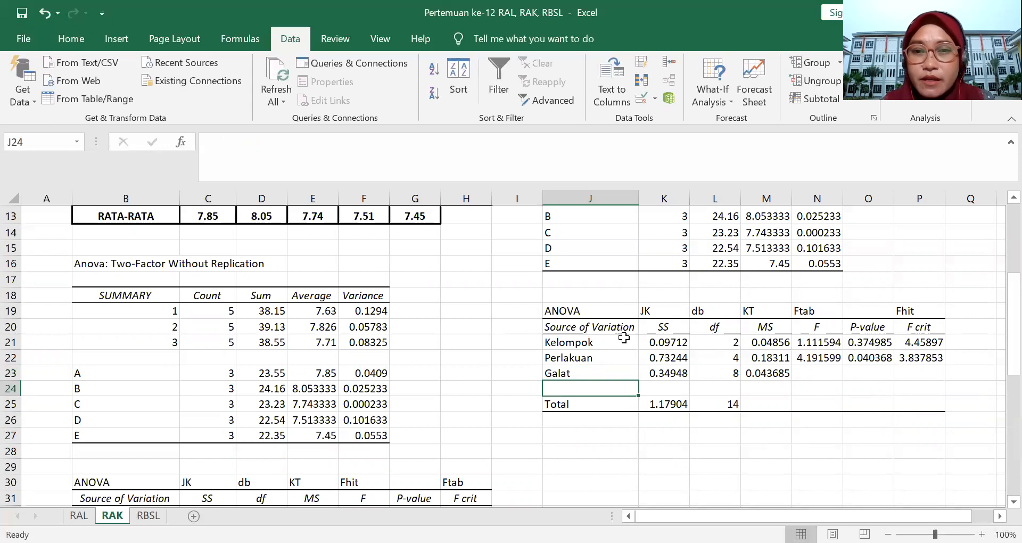
Compare the F, F crit and P-value of the Perlakuan row in the new ANOVA table
{"action": "left_click", "coordinate": [825, 359]}
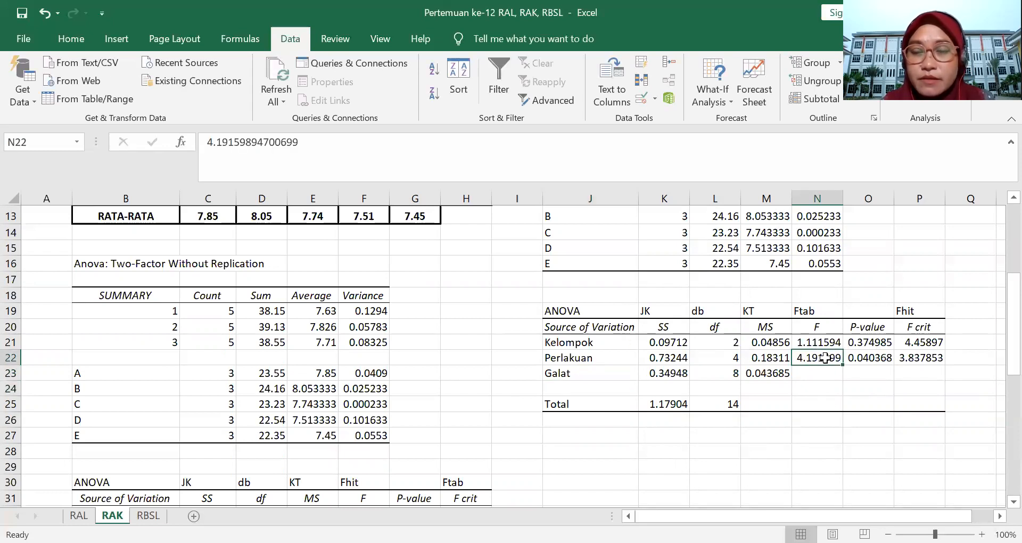
{"action": "left_click", "coordinate": [912, 358]}
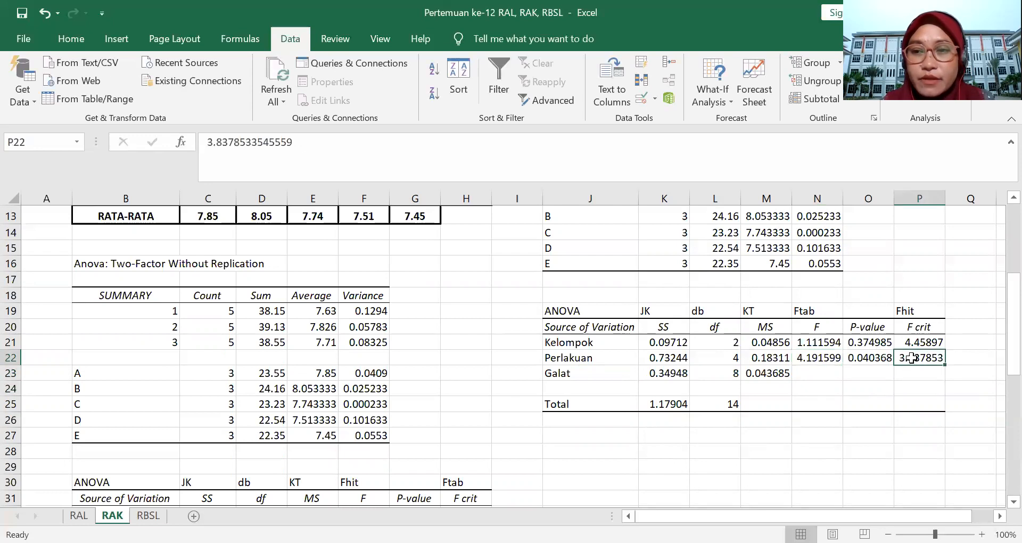
{"action": "scroll", "coordinate": [911, 358], "scroll_direction": "down", "scroll_amount": 3}
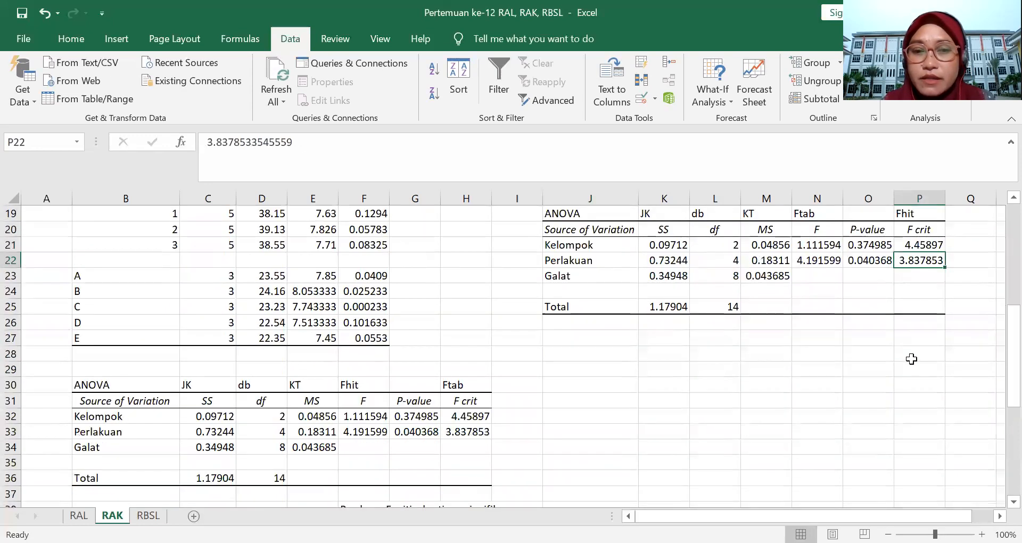
{"action": "scroll", "coordinate": [911, 358], "scroll_direction": "up", "scroll_amount": 1}
{"action": "scroll", "coordinate": [911, 359], "scroll_direction": "up", "scroll_amount": 2}
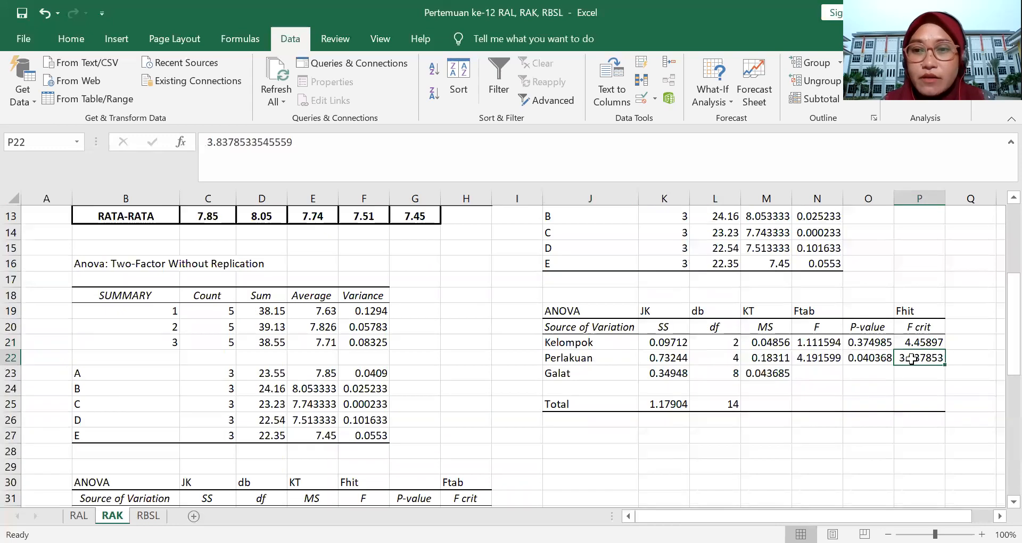
{"action": "scroll", "coordinate": [874, 362], "scroll_direction": "down", "scroll_amount": 3}
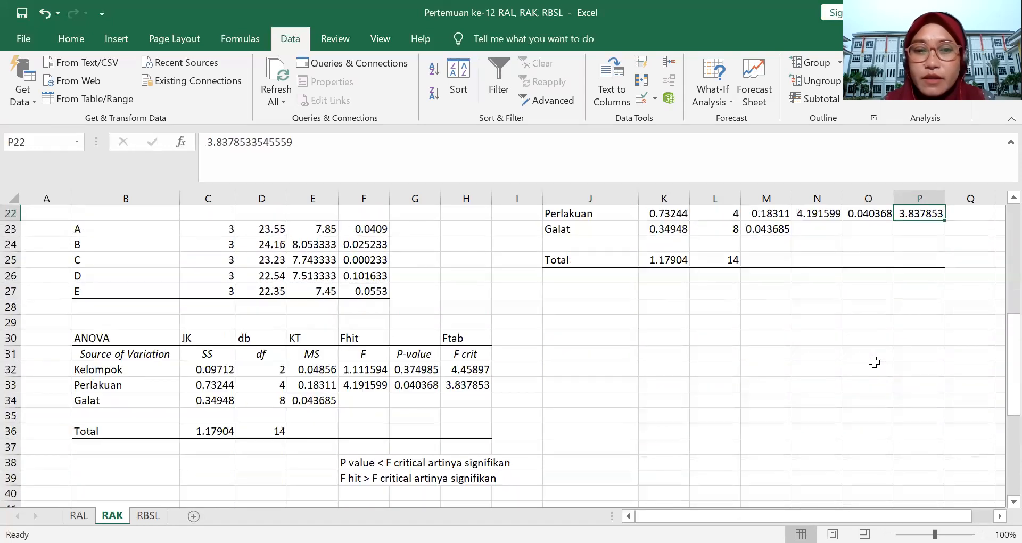
{"action": "scroll", "coordinate": [874, 362], "scroll_direction": "up", "scroll_amount": 3}
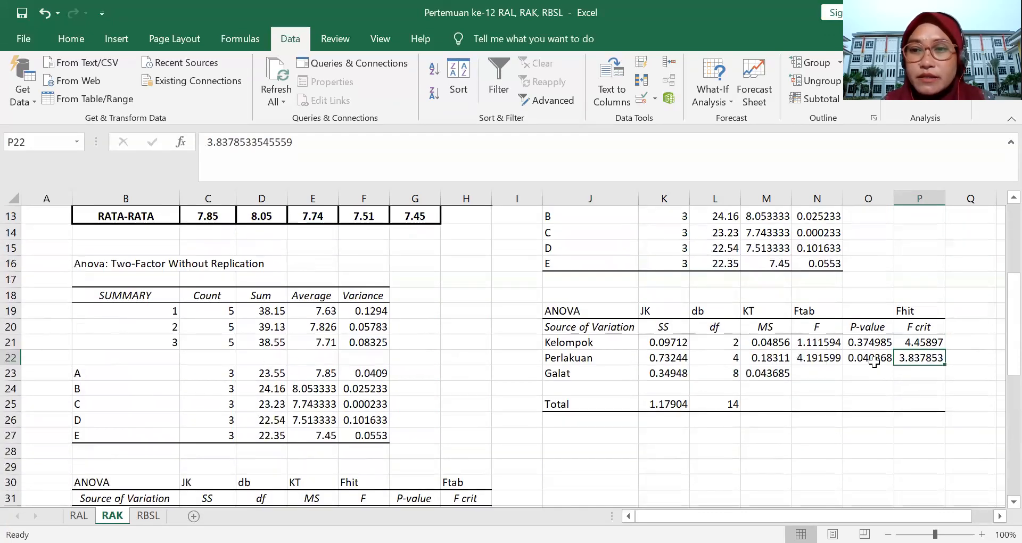
{"action": "left_click", "coordinate": [874, 359]}
Check the Kelompok and Perlakuan rows of the ANOVA table in rows 30 to 36 against the significance rules in F38 and F39
{"action": "scroll", "coordinate": [873, 361], "scroll_direction": "down", "scroll_amount": 5}
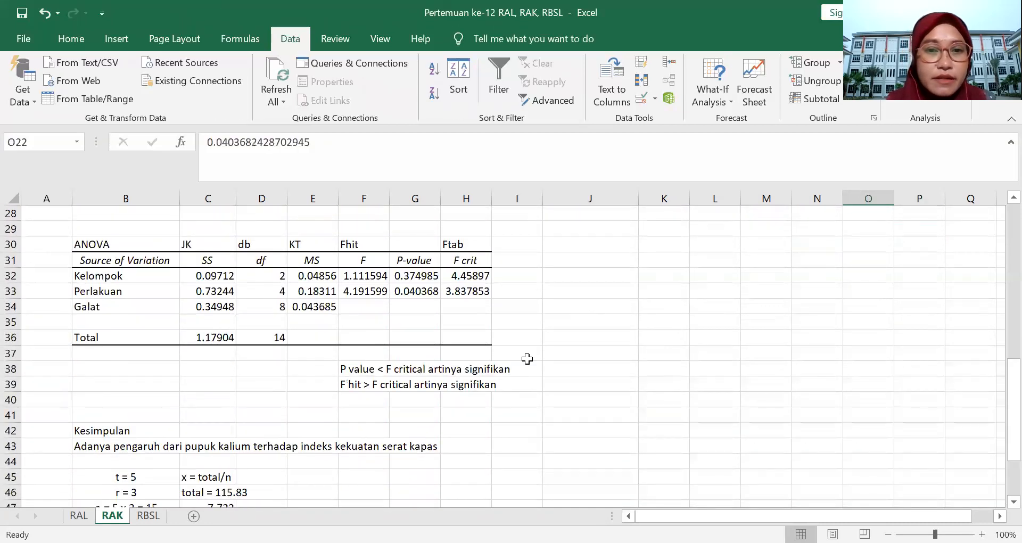
{"action": "left_click", "coordinate": [184, 277]}
{"action": "left_click", "coordinate": [370, 370]}
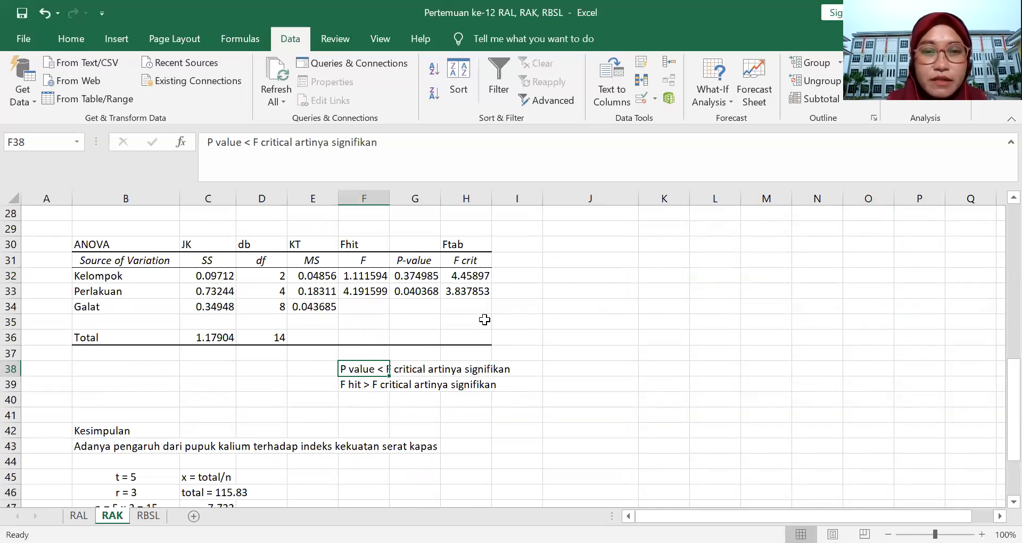
{"action": "left_click", "coordinate": [415, 291]}
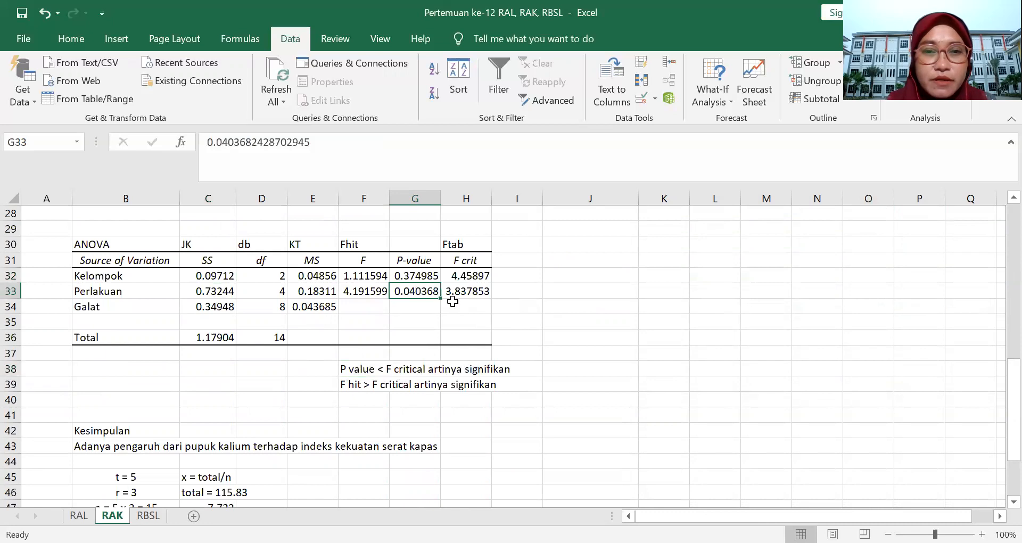
{"action": "left_click", "coordinate": [367, 293]}
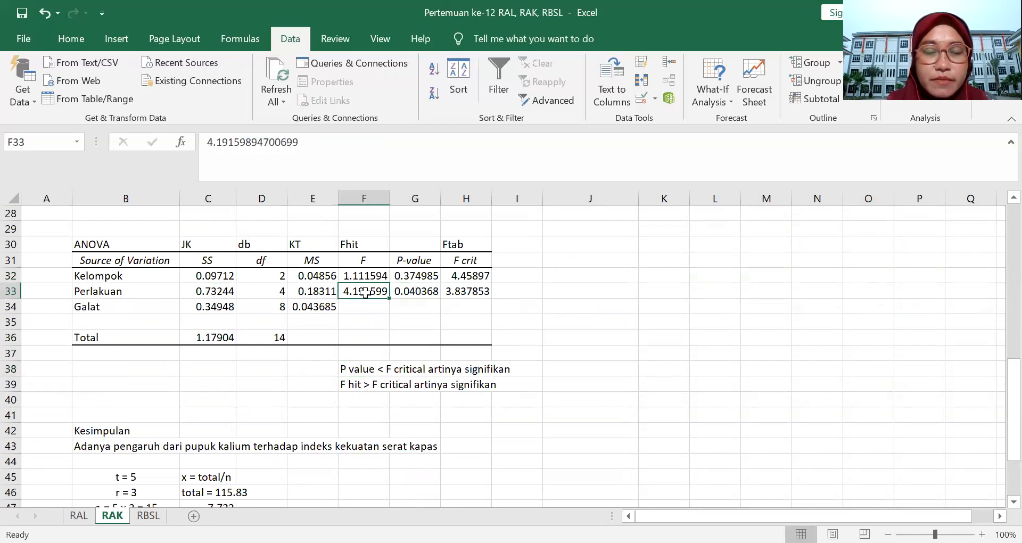
{"action": "left_click", "coordinate": [461, 292]}
{"action": "left_click", "coordinate": [102, 292]}
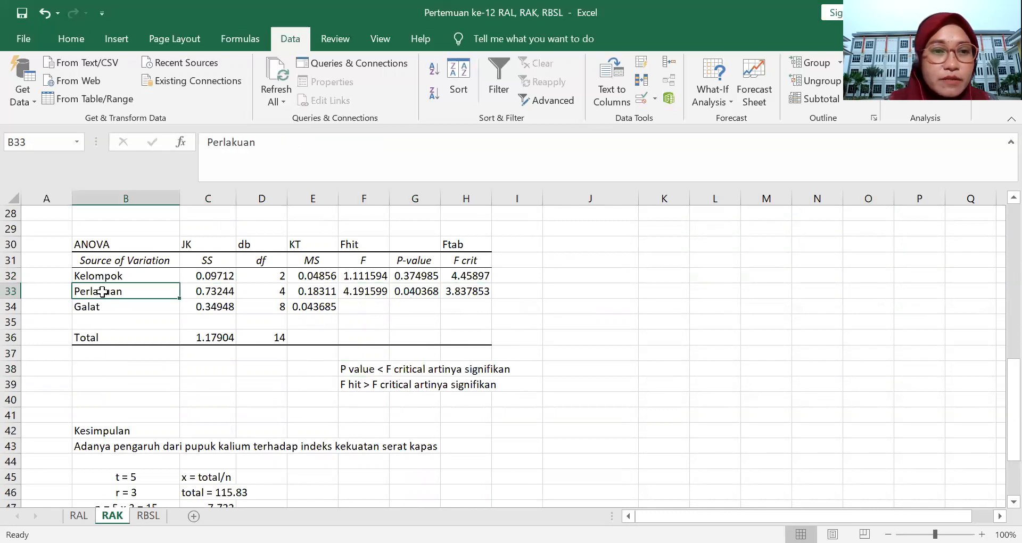
{"action": "left_click", "coordinate": [107, 277]}
{"action": "left_click", "coordinate": [109, 291]}
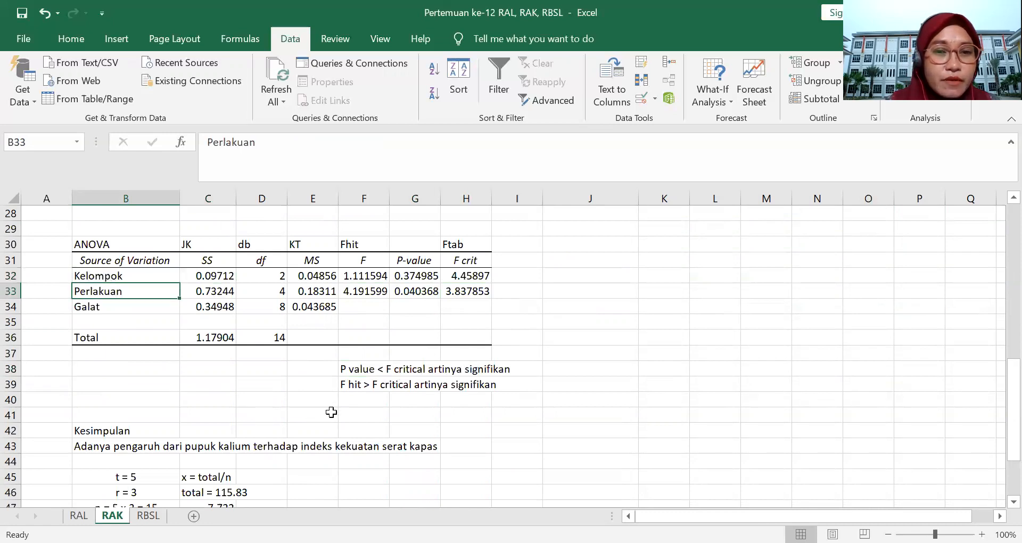
Check the treatment count t, replication count r and n in B45 to B47 against the Perlakuan and Kelompok data table
{"action": "scroll", "coordinate": [348, 410], "scroll_direction": "down", "scroll_amount": 2}
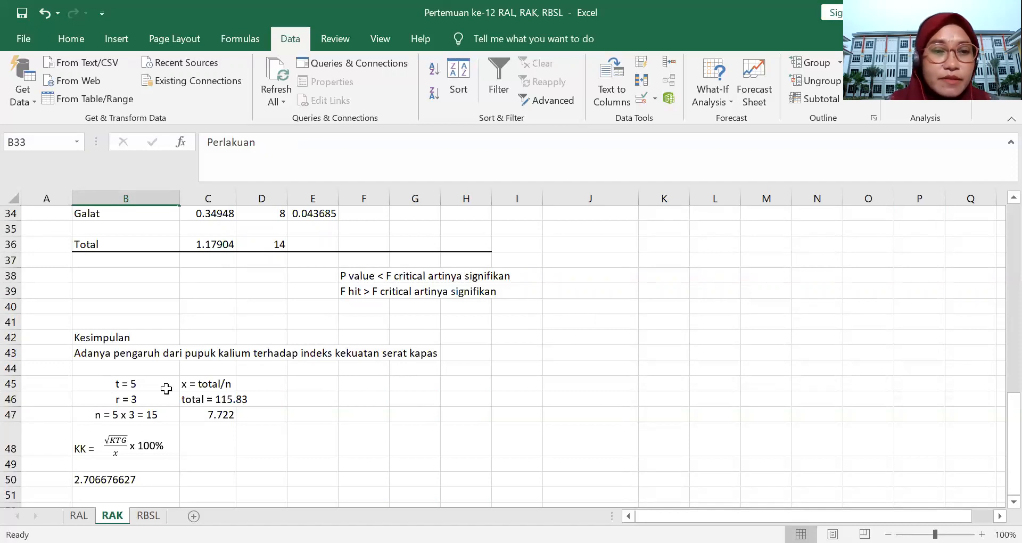
{"action": "left_click", "coordinate": [140, 383]}
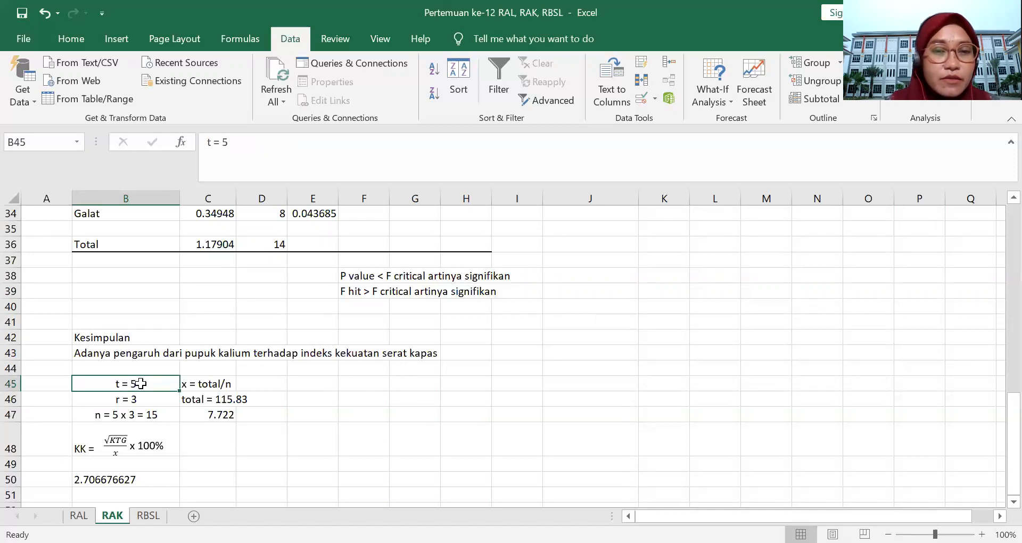
{"action": "scroll", "coordinate": [140, 383], "scroll_direction": "up", "scroll_amount": 11}
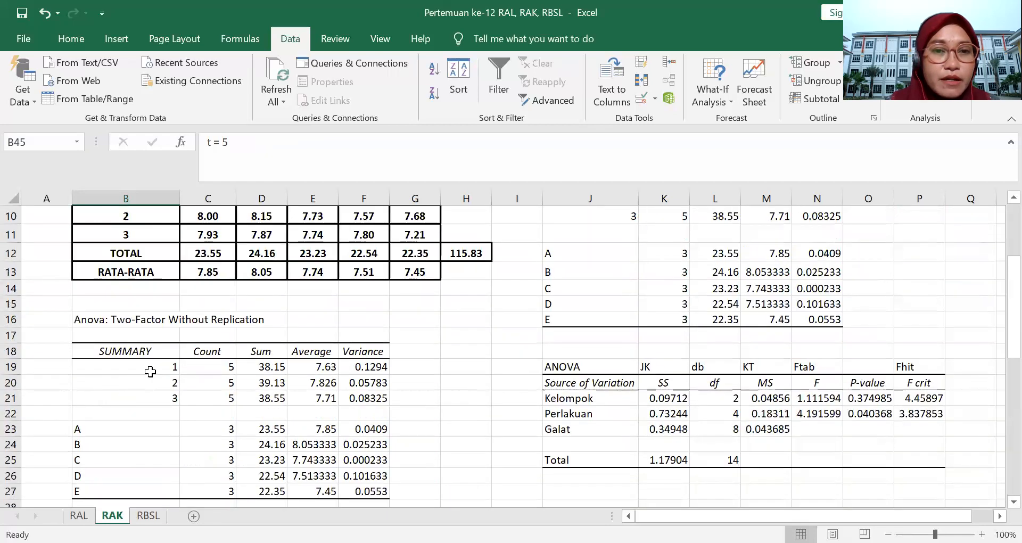
{"action": "scroll", "coordinate": [284, 376], "scroll_direction": "down", "scroll_amount": 7}
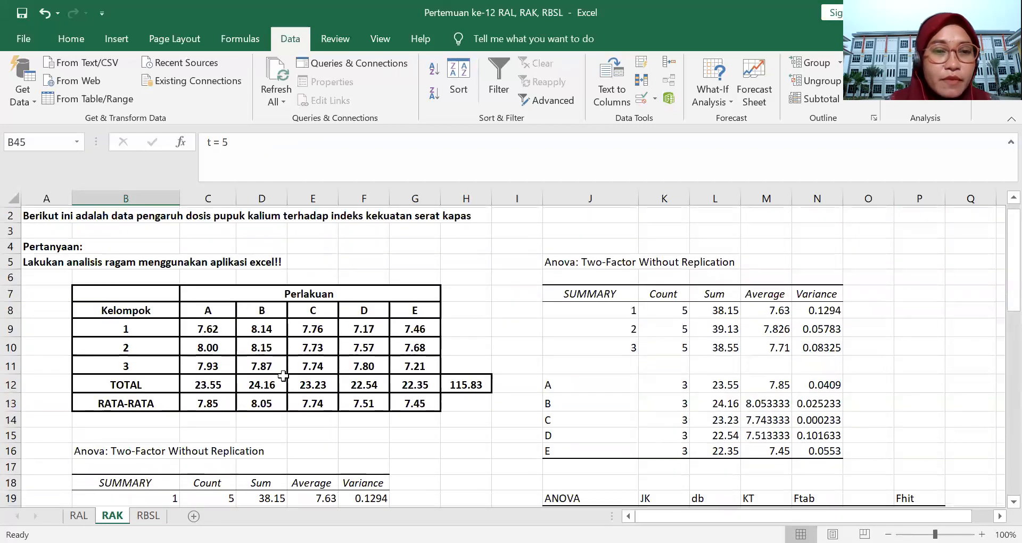
{"action": "scroll", "coordinate": [283, 376], "scroll_direction": "down", "scroll_amount": 4}
{"action": "left_click", "coordinate": [144, 401]}
{"action": "left_click", "coordinate": [138, 417]}
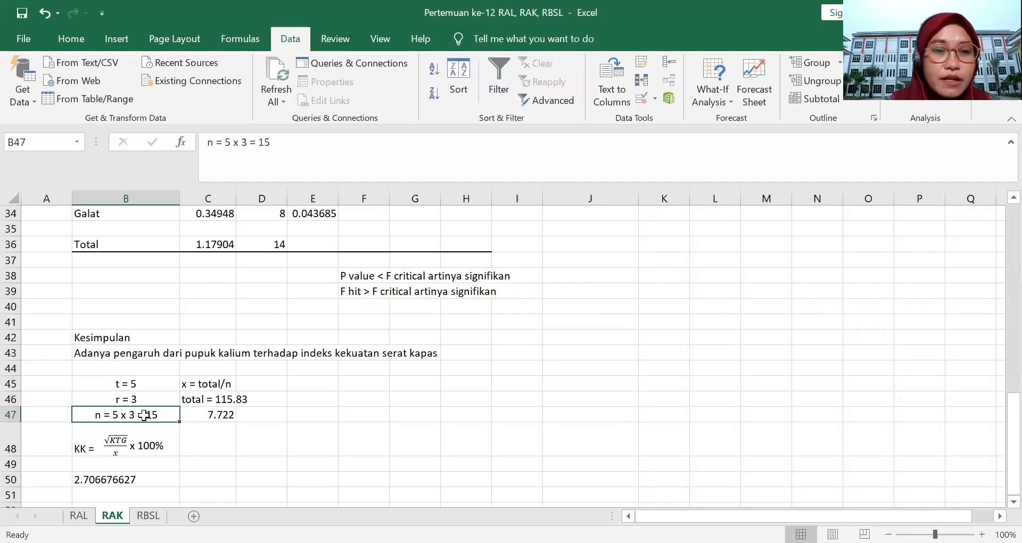
Trace the mean x = total/n in C45 to C47 back to the grand total in H12 of the data table
{"action": "left_click", "coordinate": [205, 385]}
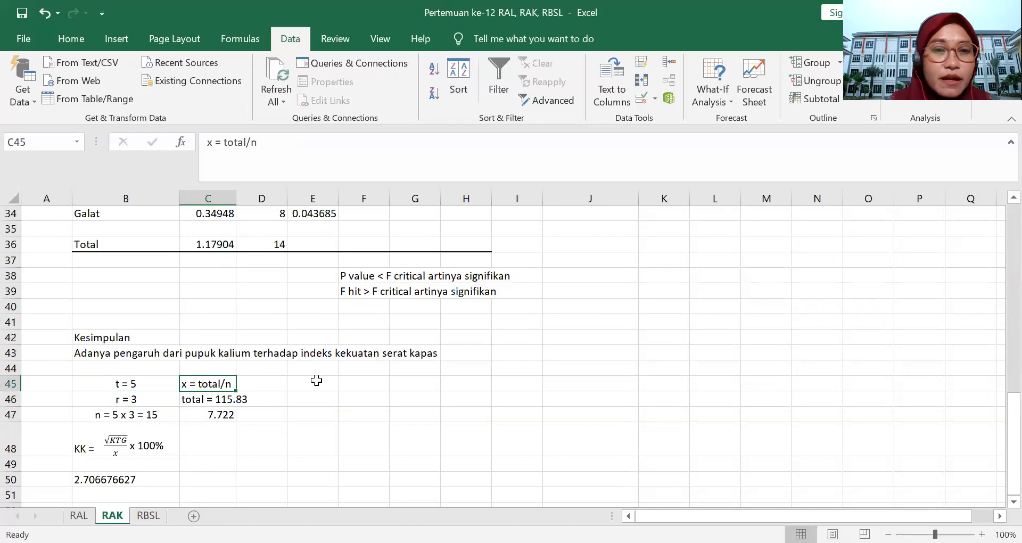
{"action": "scroll", "coordinate": [322, 383], "scroll_direction": "up", "scroll_amount": 10}
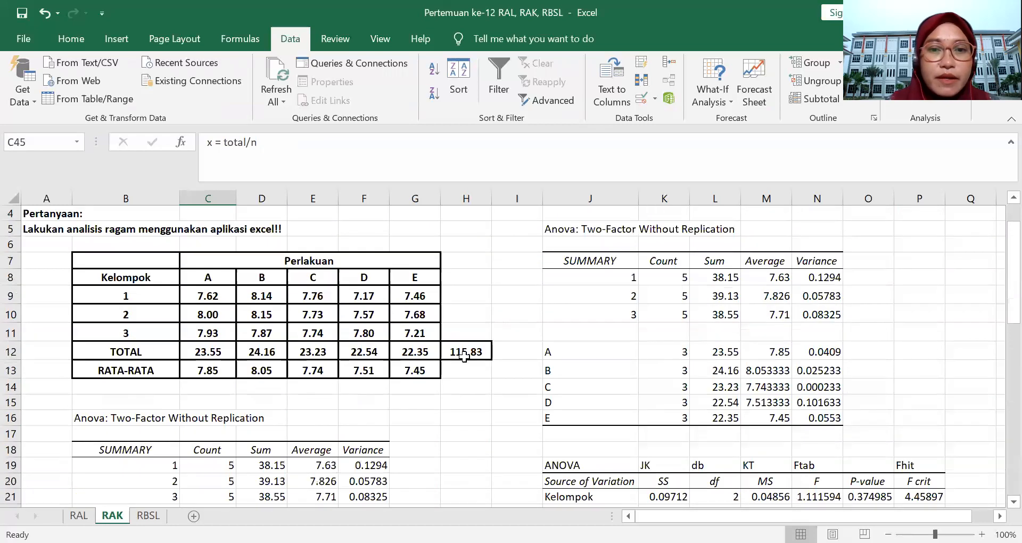
{"action": "left_click", "coordinate": [461, 356]}
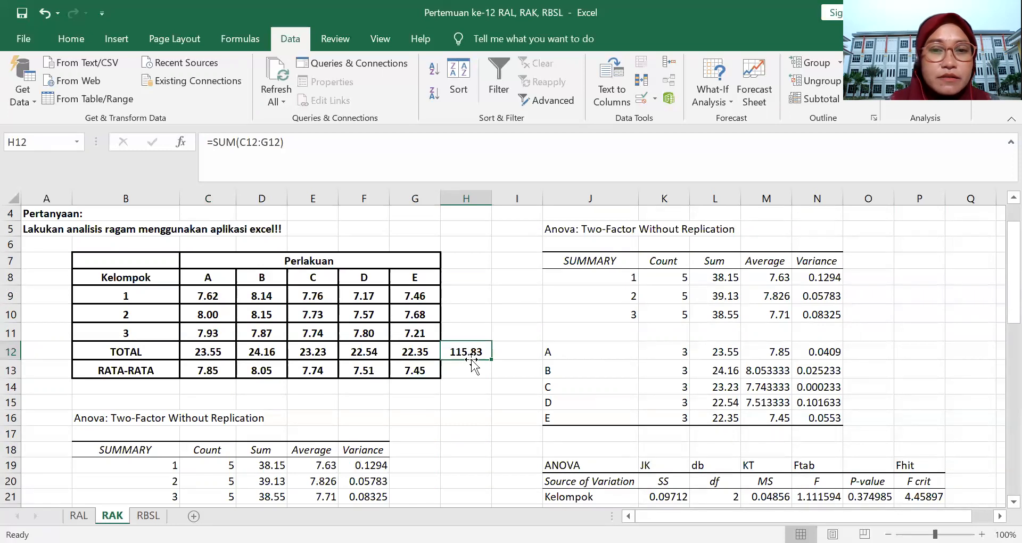
{"action": "scroll", "coordinate": [472, 362], "scroll_direction": "down", "scroll_amount": 12}
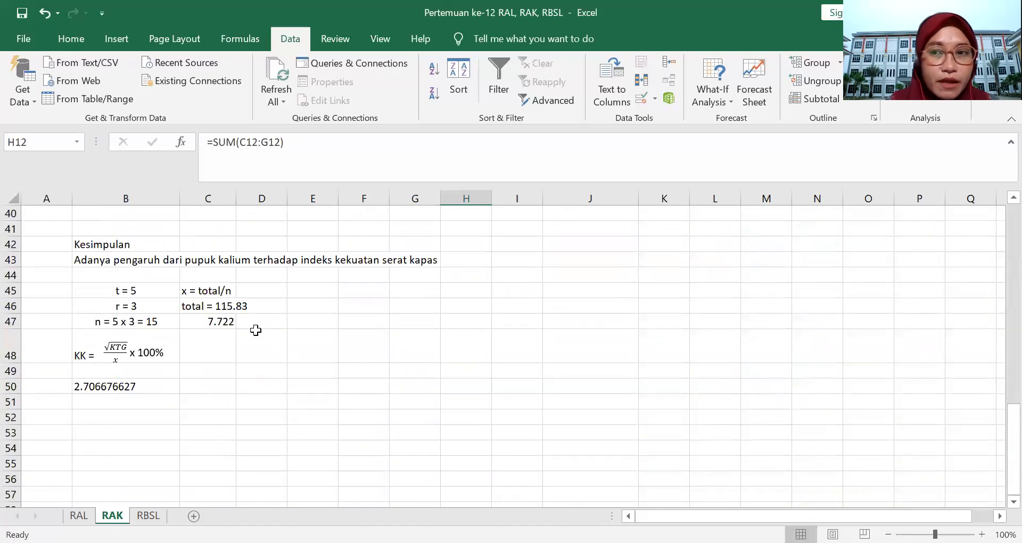
{"action": "left_click", "coordinate": [223, 309]}
{"action": "left_click", "coordinate": [223, 321]}
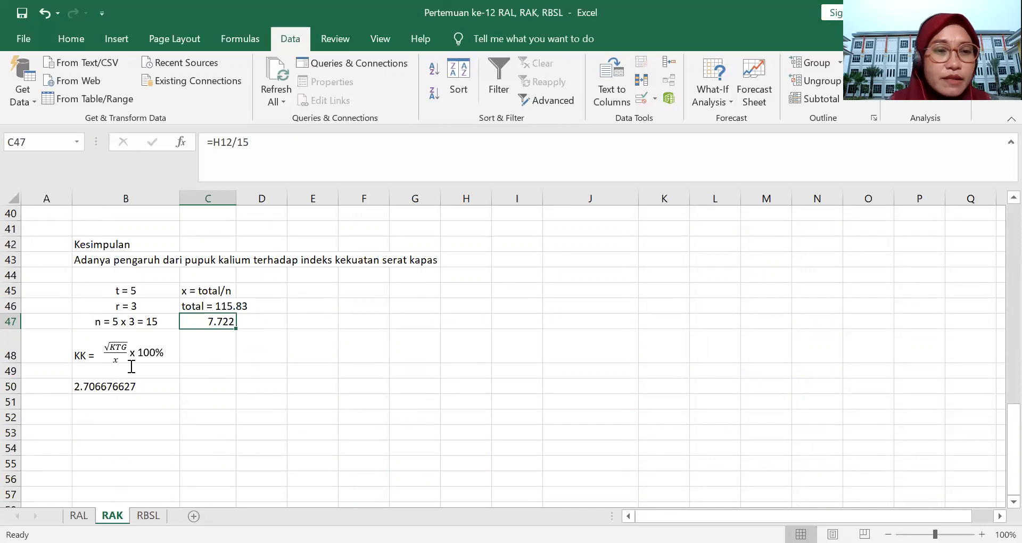
Examine the KK formula in B48 and its calculation in B50, tracing its references to the Galat mean square in E34 and C47
{"action": "left_click", "coordinate": [86, 353]}
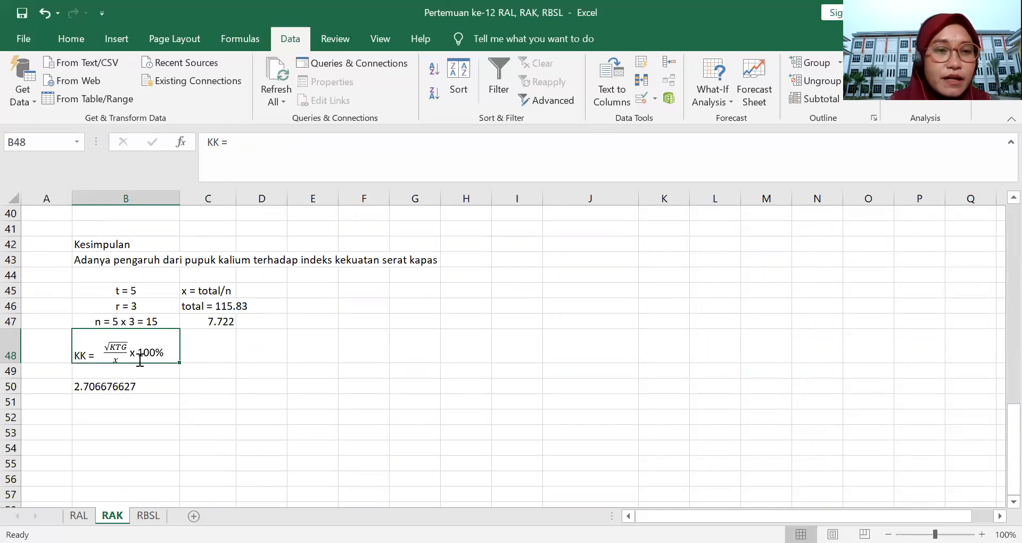
{"action": "left_click", "coordinate": [125, 387]}
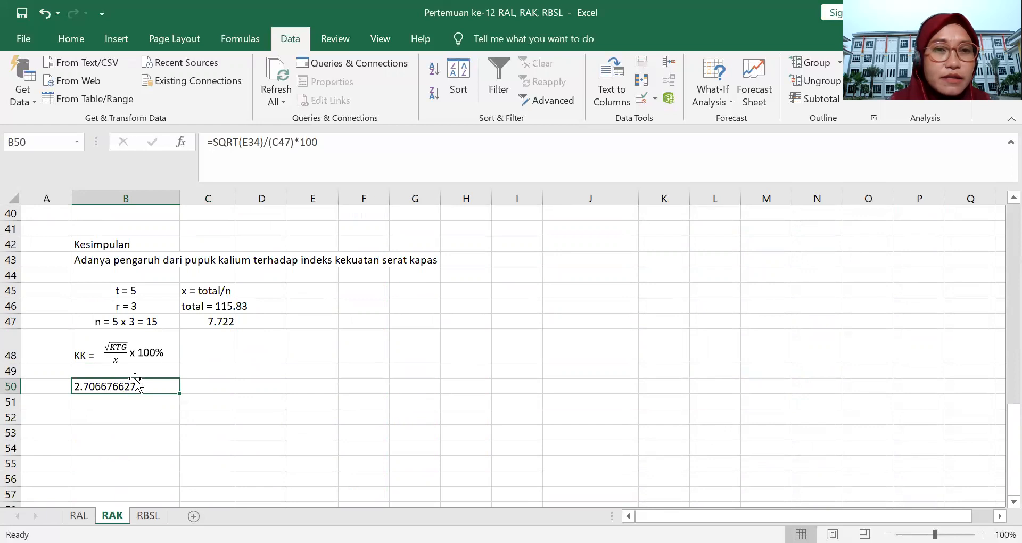
{"action": "left_click_drag", "start_coordinate": [316, 142], "coordinate": [213, 140]}
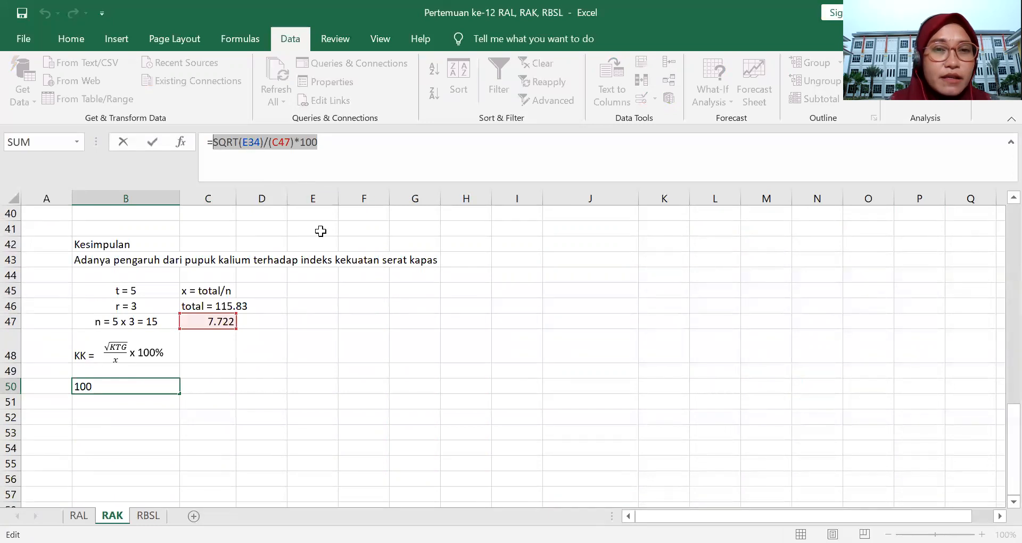
{"action": "scroll", "coordinate": [320, 231], "scroll_direction": "up", "scroll_amount": 3}
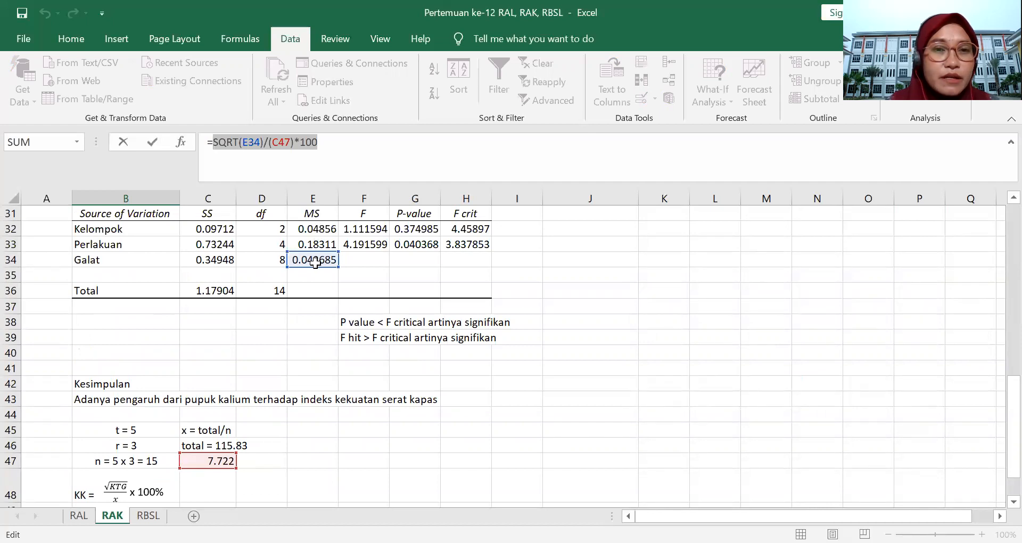
{"action": "scroll", "coordinate": [315, 262], "scroll_direction": "up", "scroll_amount": 1}
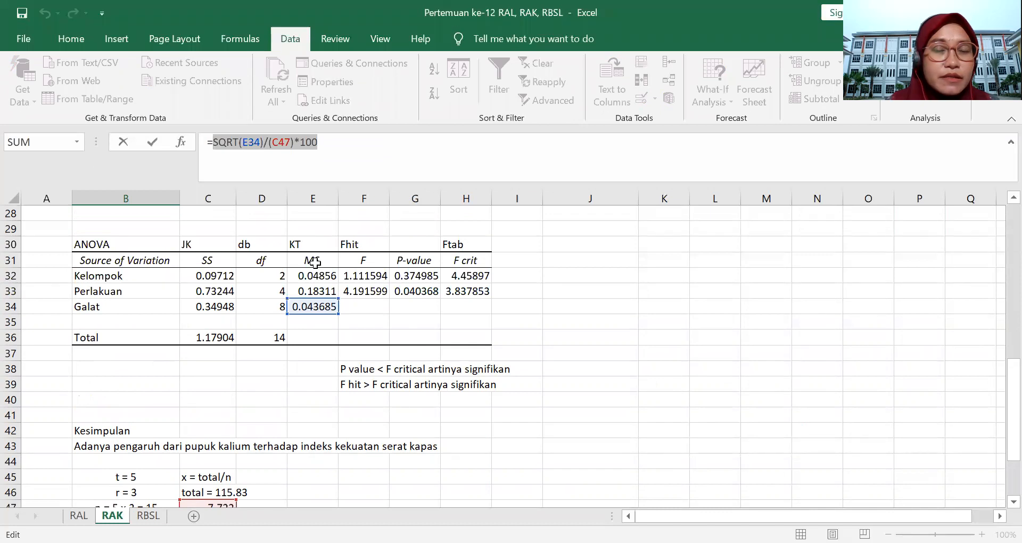
{"action": "scroll", "coordinate": [223, 447], "scroll_direction": "down", "scroll_amount": 2}
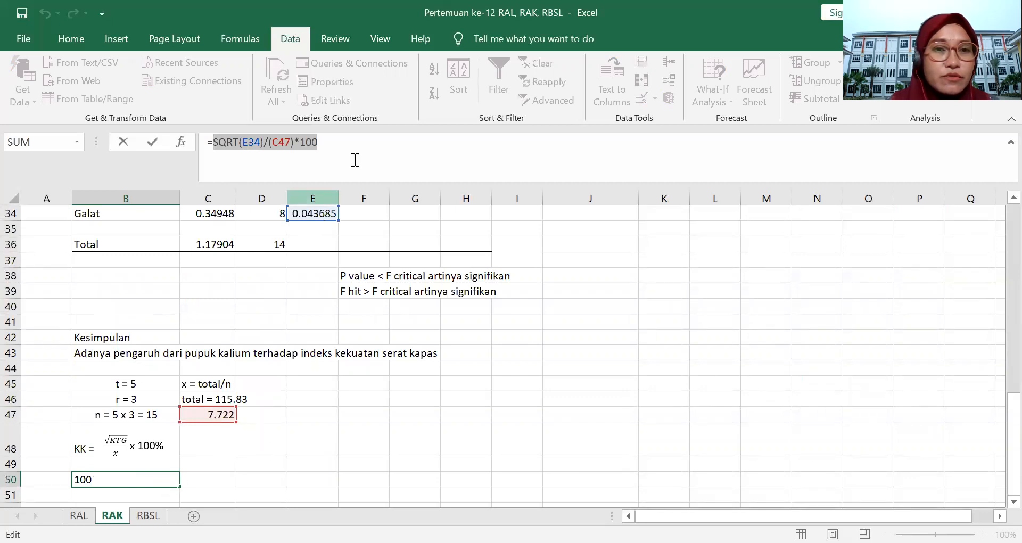
{"action": "left_click", "coordinate": [341, 146]}
{"action": "key", "text": "ctrl+Return"}
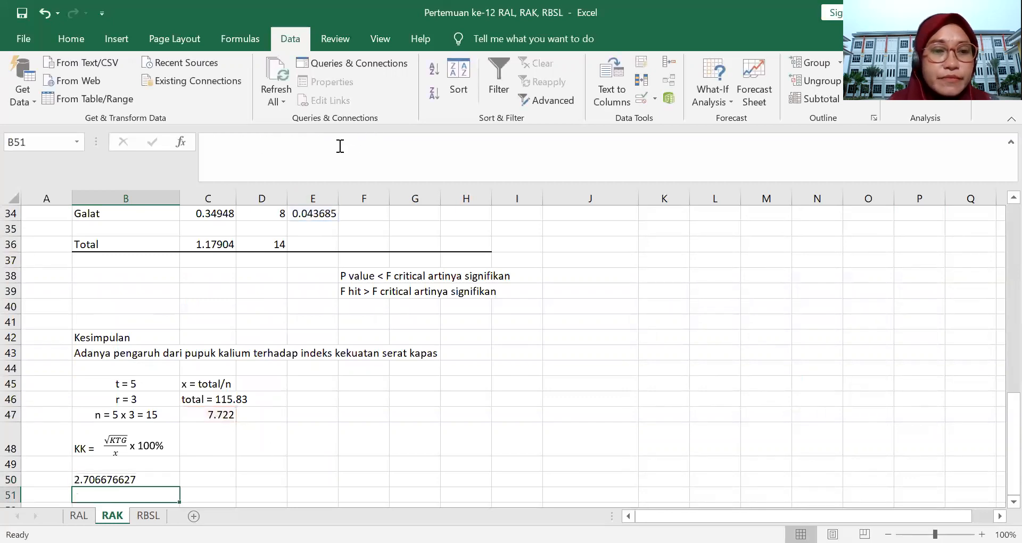
Format the KK result in B50 as a Number with 2 decimal places
{"action": "right_click", "coordinate": [129, 479]}
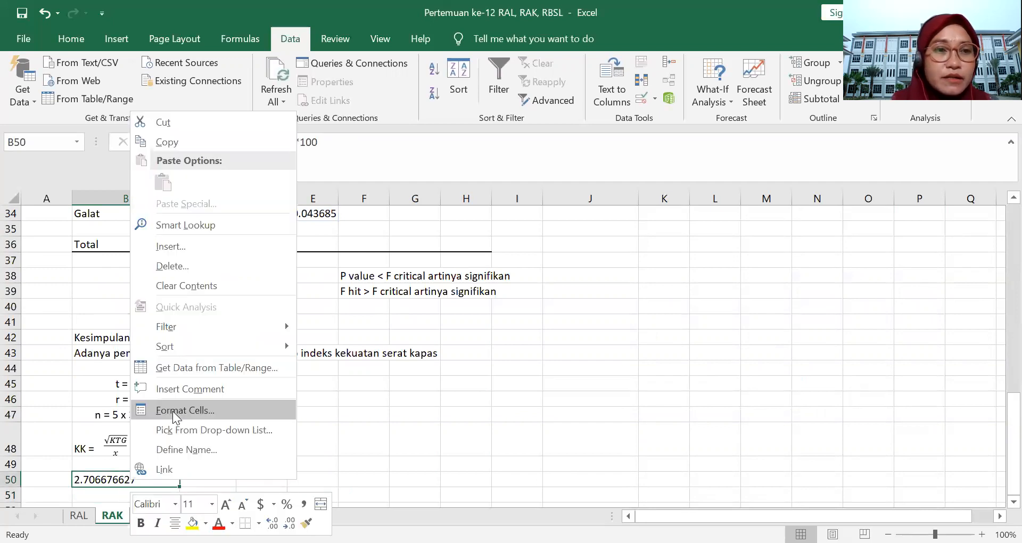
{"action": "left_click", "coordinate": [172, 412]}
{"action": "left_click", "coordinate": [37, 216]}
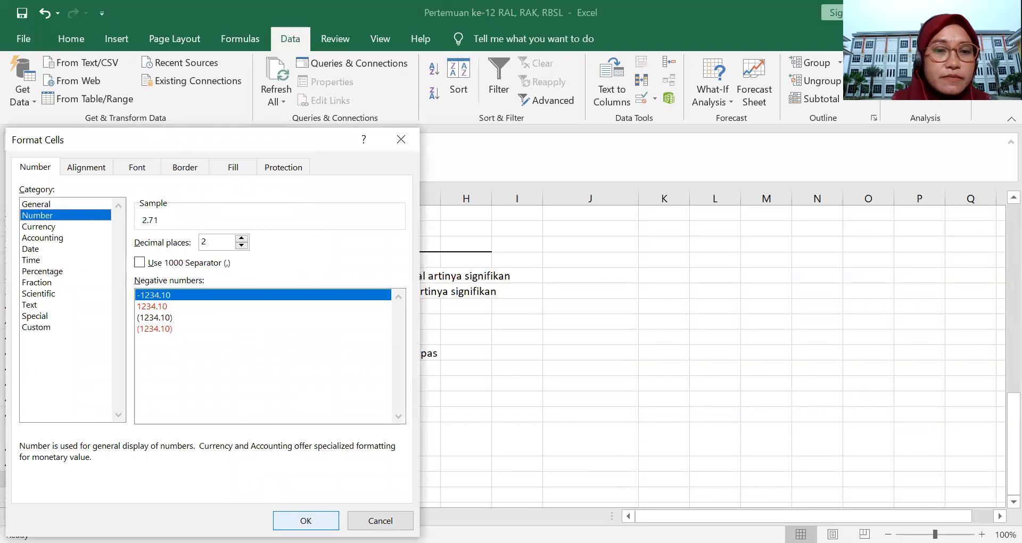
{"action": "left_click", "coordinate": [305, 520]}
{"action": "scroll", "coordinate": [272, 483], "scroll_direction": "down", "scroll_amount": 2}
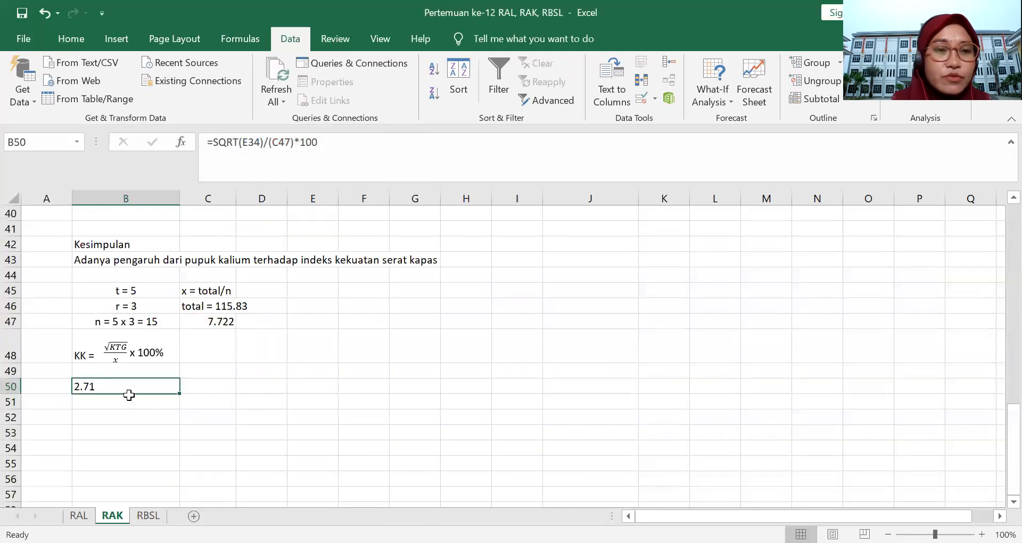
Recheck the cell references of the KK formula in B50, leave it as is and return to the RAK data table
{"action": "double_click", "coordinate": [101, 385]}
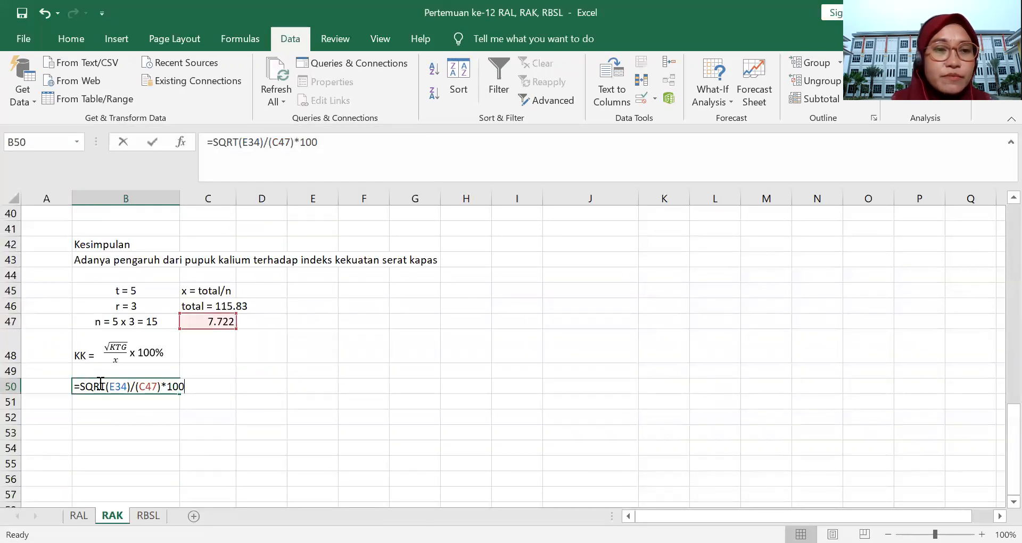
{"action": "key", "text": "Return"}
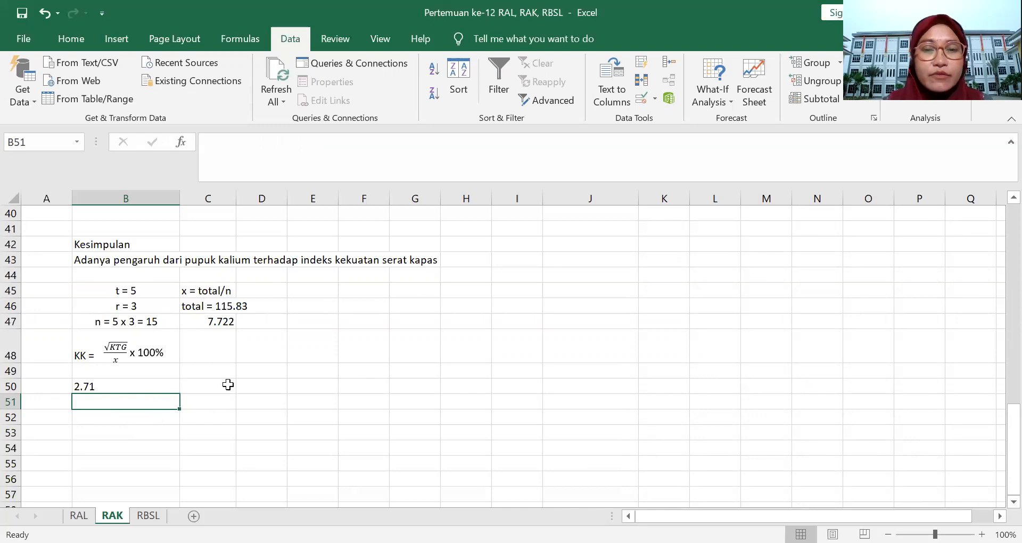
{"action": "scroll", "coordinate": [308, 400], "scroll_direction": "up", "scroll_amount": 13}
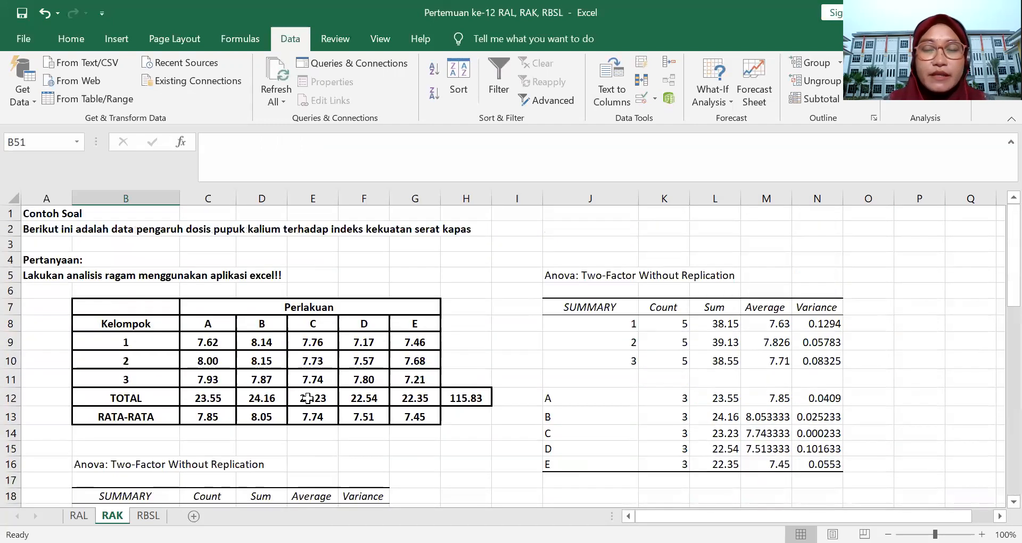